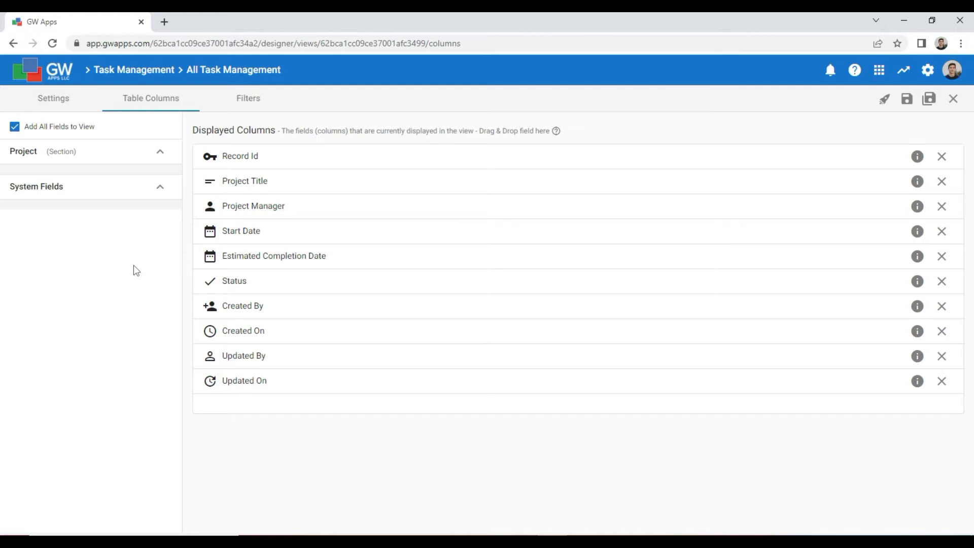
Step: Rename the All Task Management view as "Active Projects" in the view settings
left_click(68, 102)
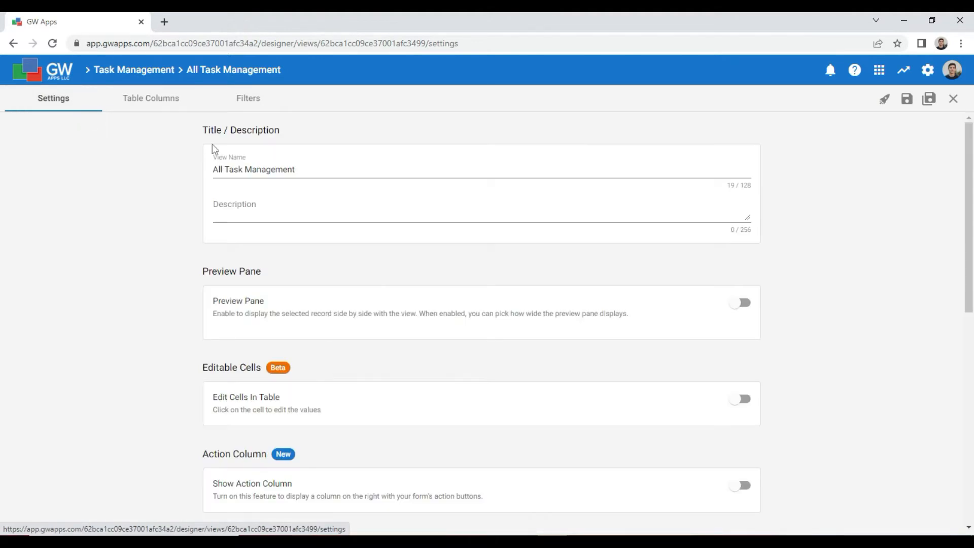
left_click(302, 168)
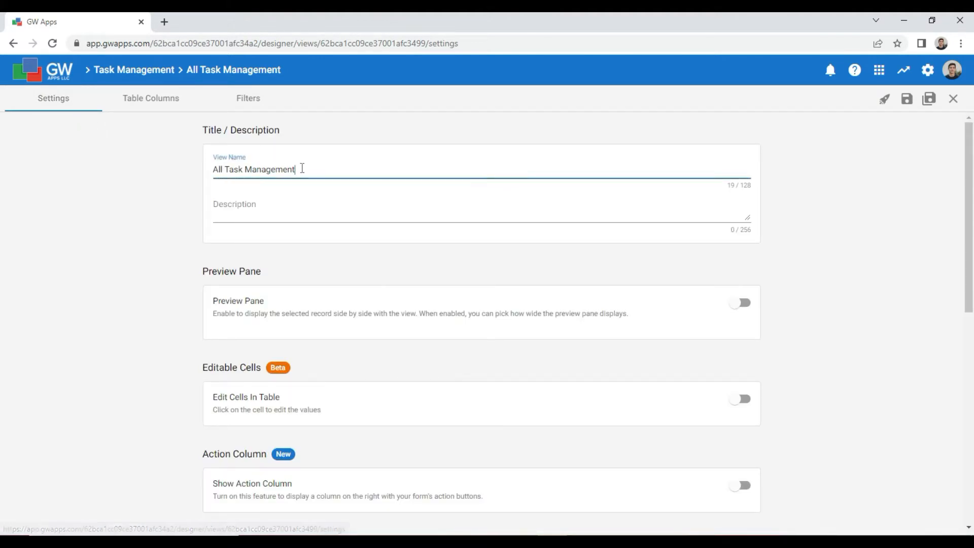
key("ctrl+shift+Left")
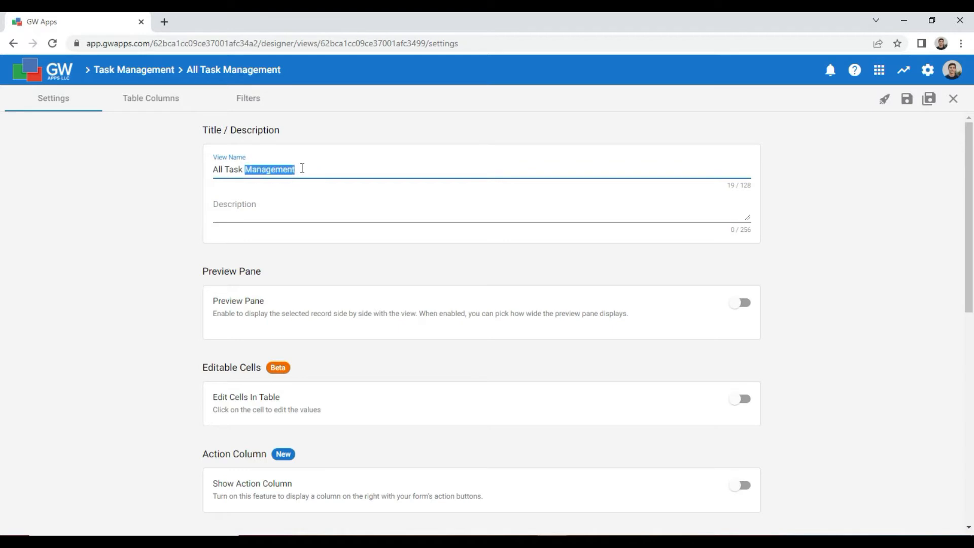
key("ctrl+shift+Left")
key("ctrl+shift+Left")
type("Active ")
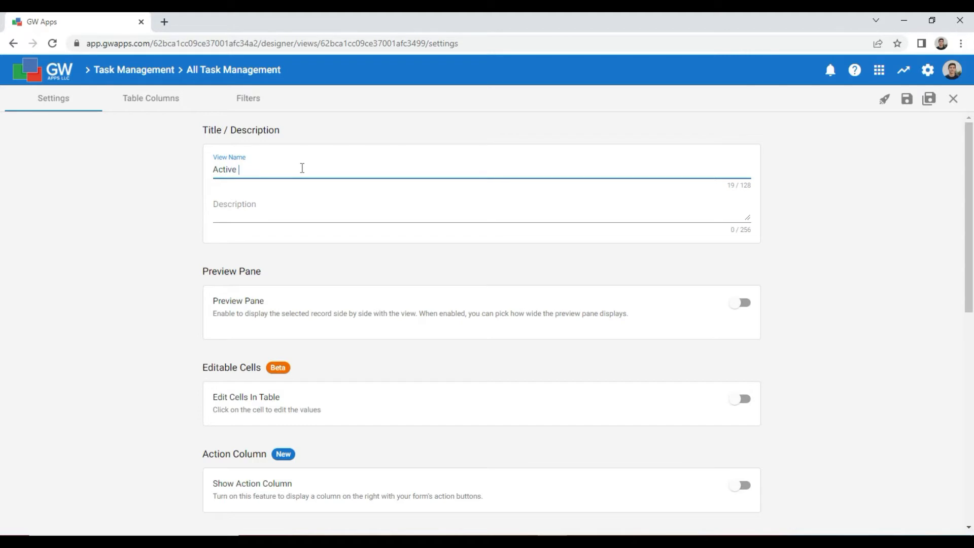
type("Projects")
scroll(142, 194, "down", 2)
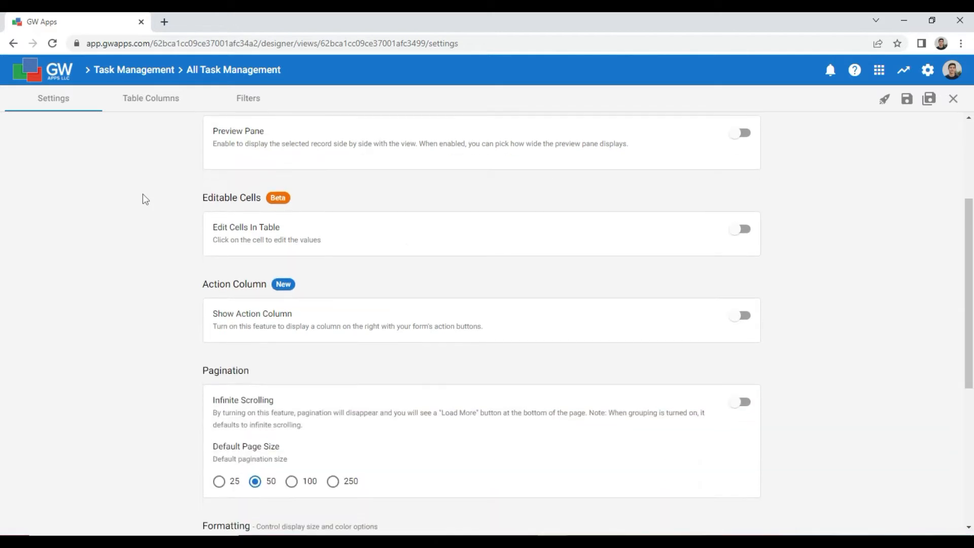
scroll(142, 199, "up", 1)
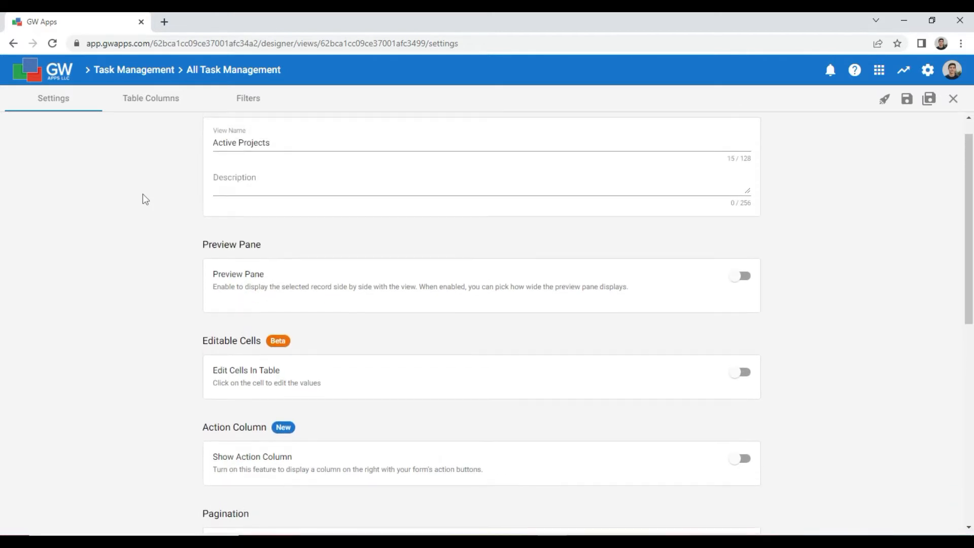
Step: Remove the Record Id, Status, Created By, Created On, Updated By and Updated On columns from the view's displayed columns
left_click(158, 104)
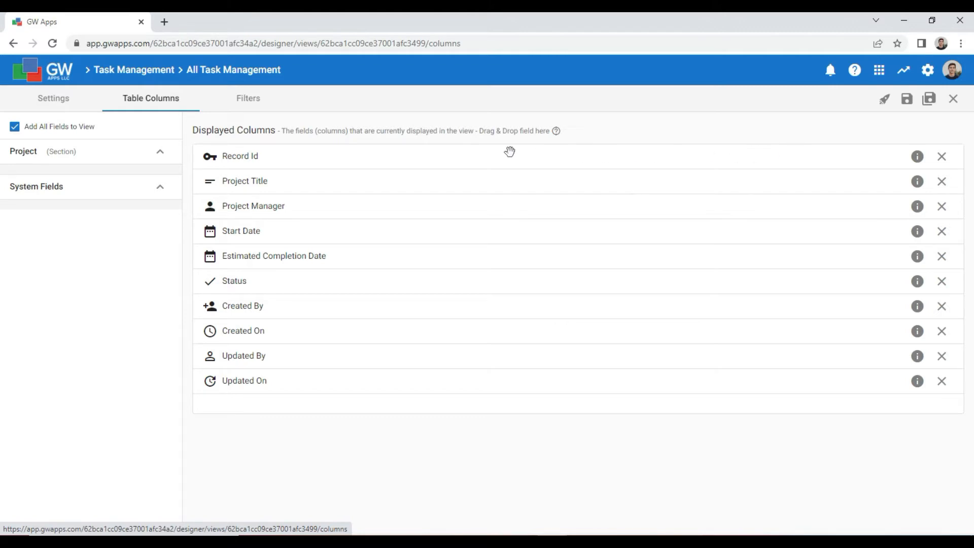
left_click(942, 157)
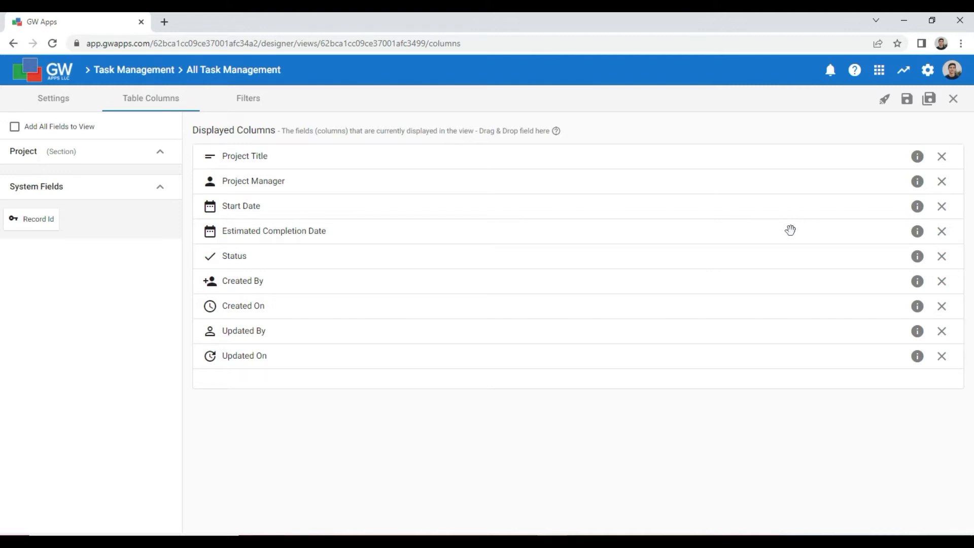
left_click(942, 256)
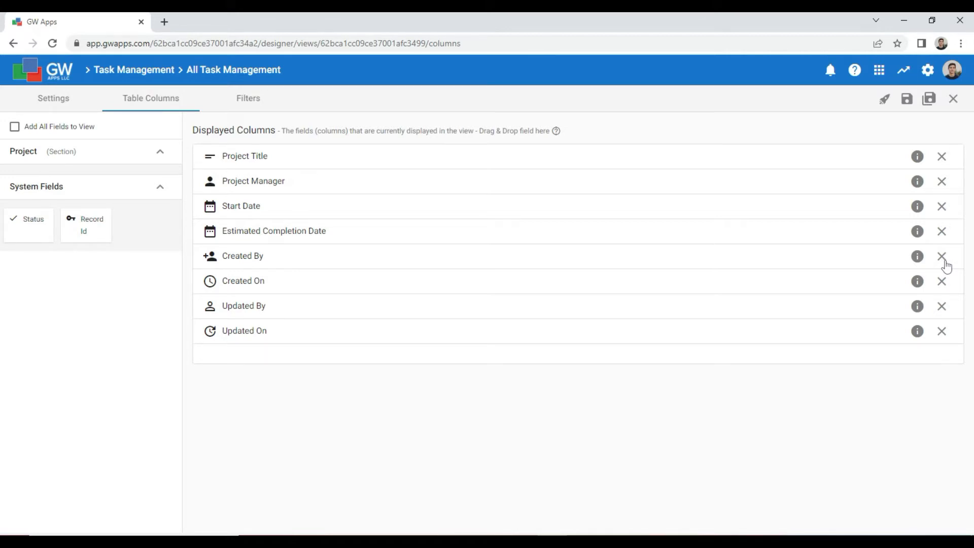
left_click(942, 256)
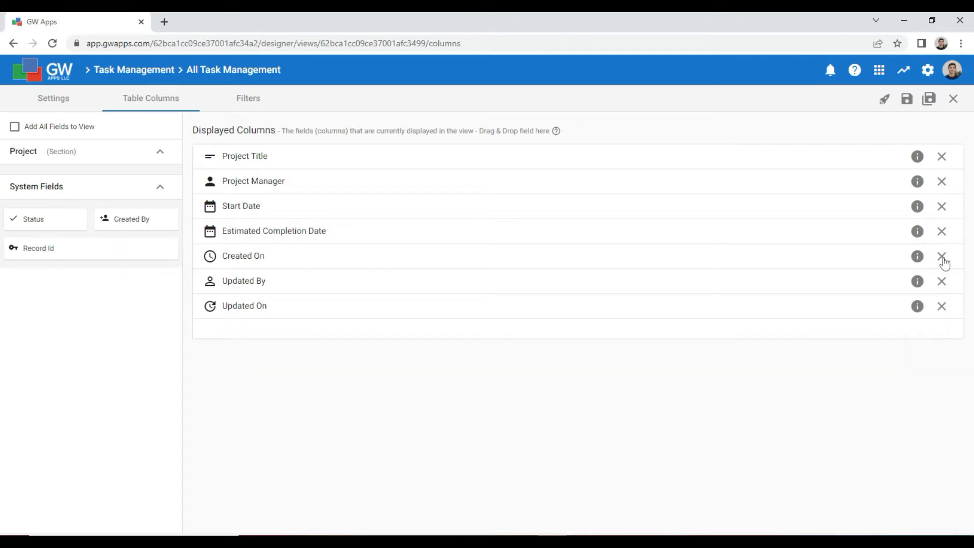
left_click(942, 257)
left_click(942, 257)
left_click(942, 257)
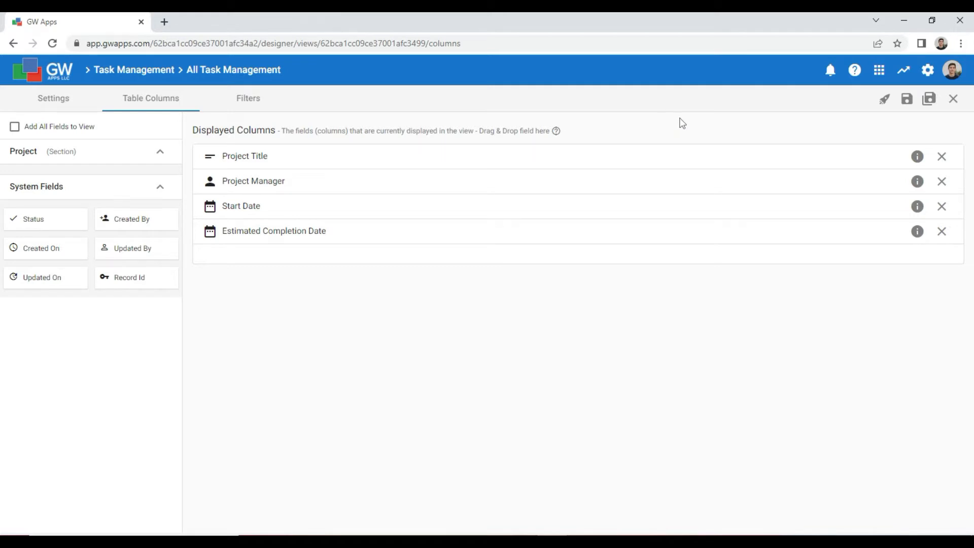
Step: Set the Start Date column's width to XSmall and its format to Short Date
left_click(918, 214)
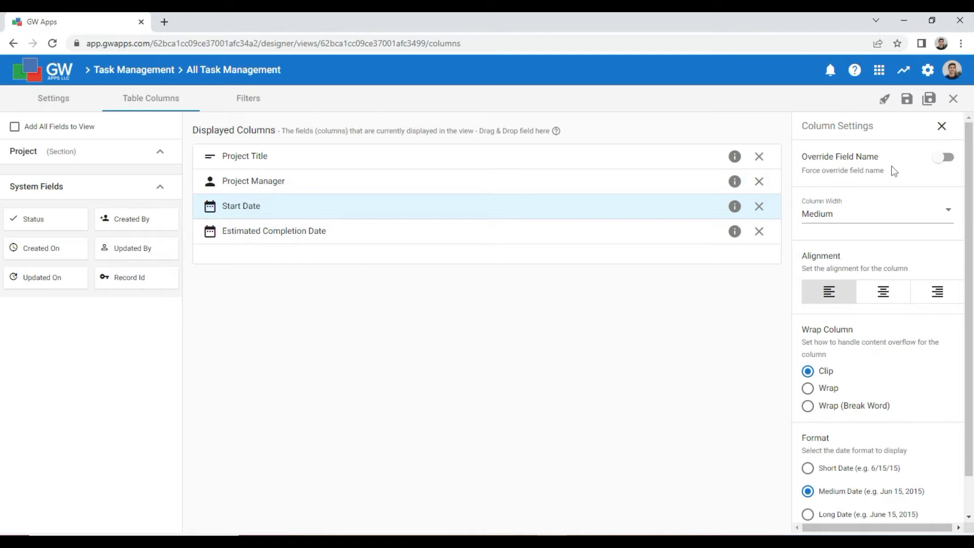
left_click(943, 158)
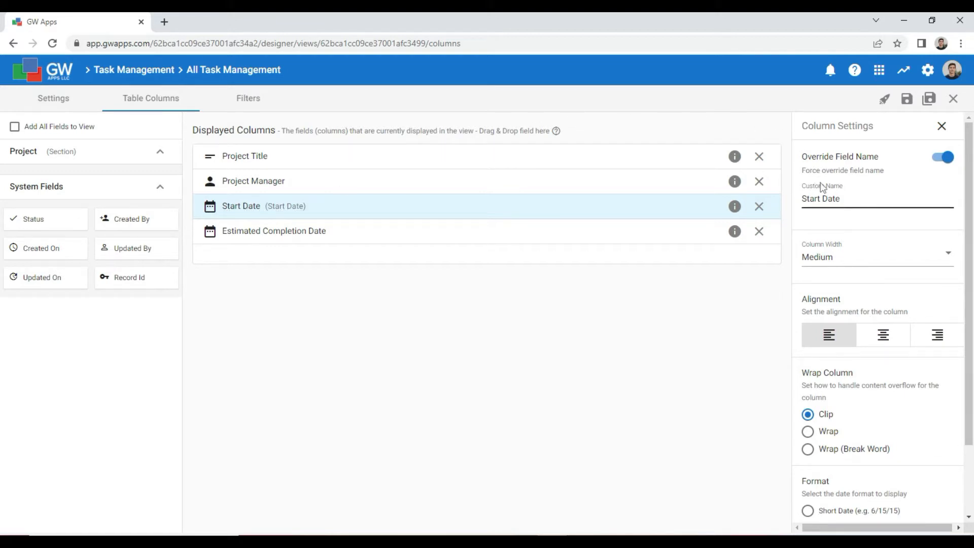
left_click(946, 158)
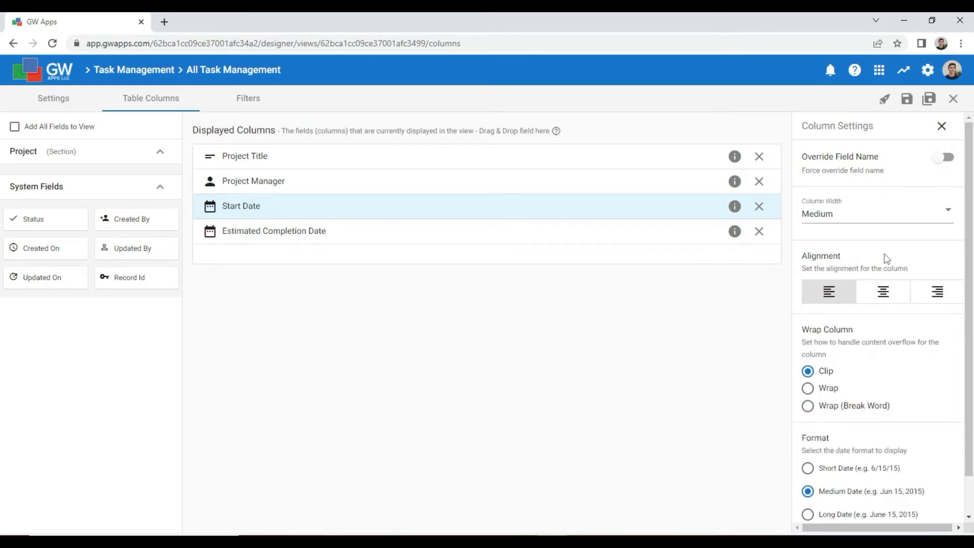
left_click(908, 214)
left_click(879, 163)
scroll(885, 362, "down", 1)
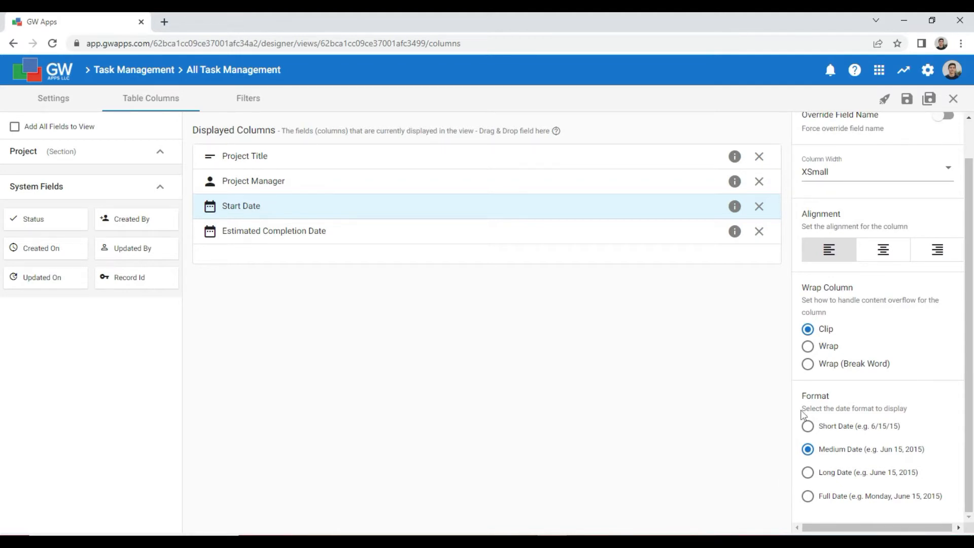
left_click(808, 427)
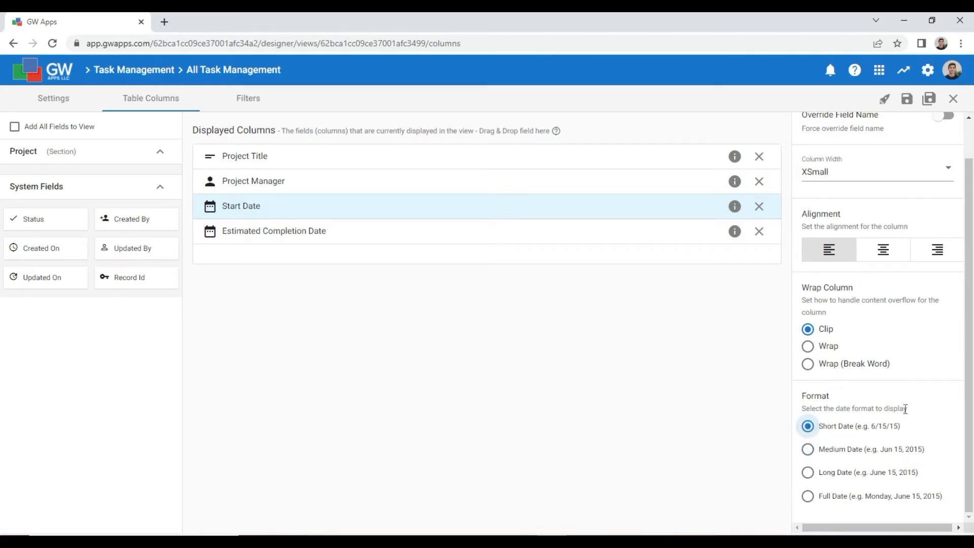
Step: Set the Estimated Completion Date column's width to XSmall and its format to Short Date
left_click(737, 239)
left_click(851, 185)
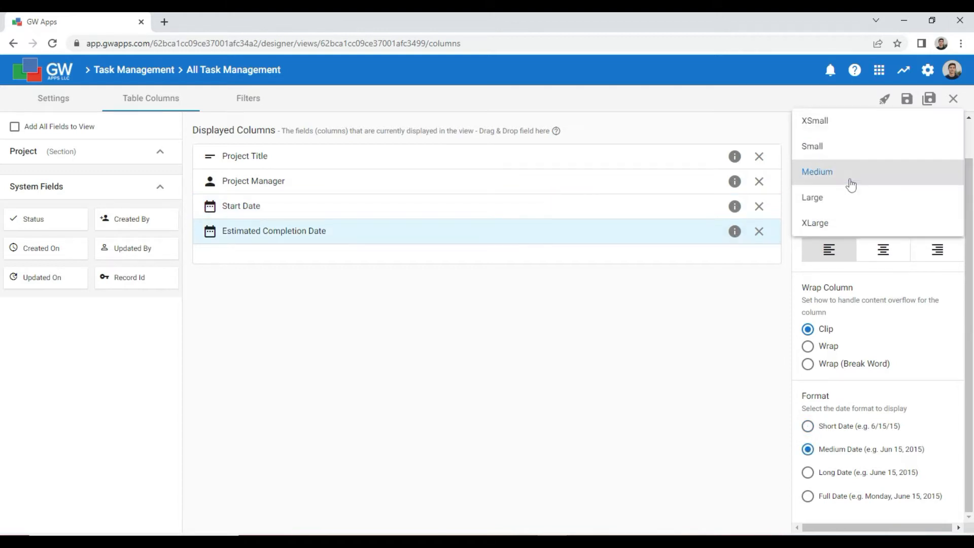
left_click(849, 124)
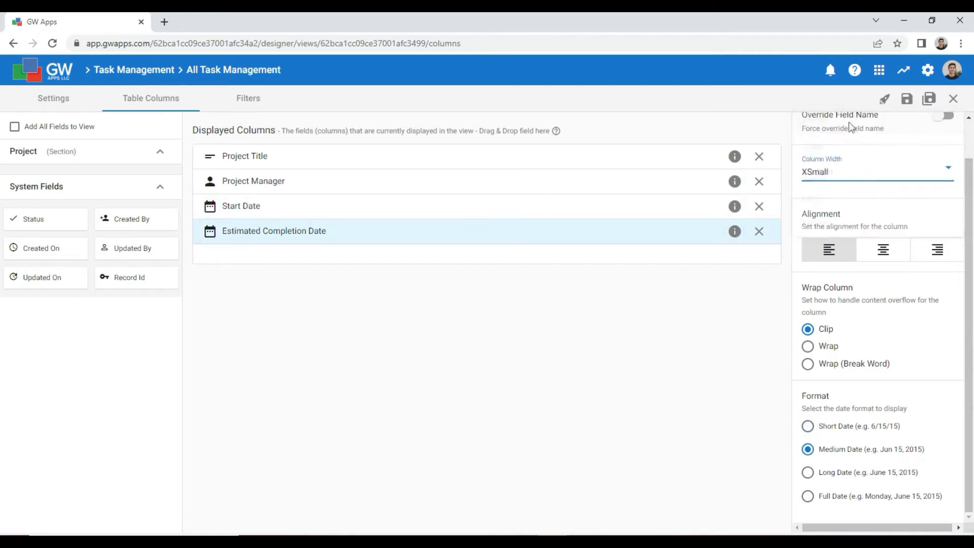
left_click(857, 427)
Step: Override the Estimated Completion Date column's name with the custom name "E.C.D." and save the view
scroll(901, 396, "up", 1)
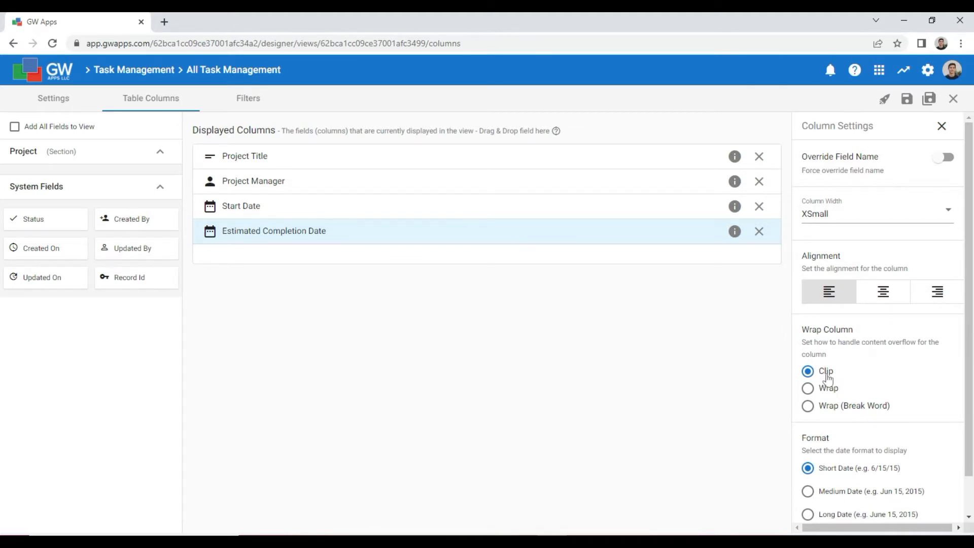
left_click(941, 162)
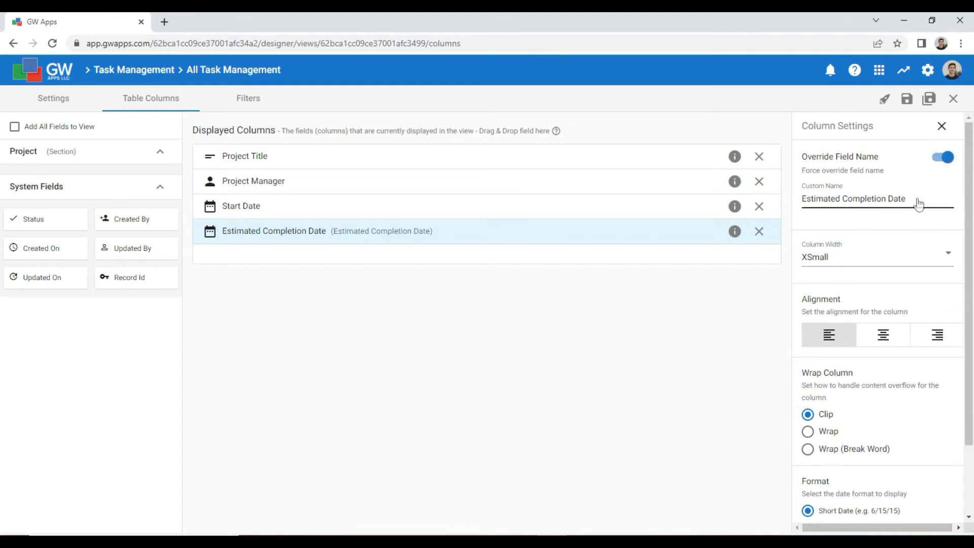
left_click_drag(916, 202, 803, 207)
type("E")
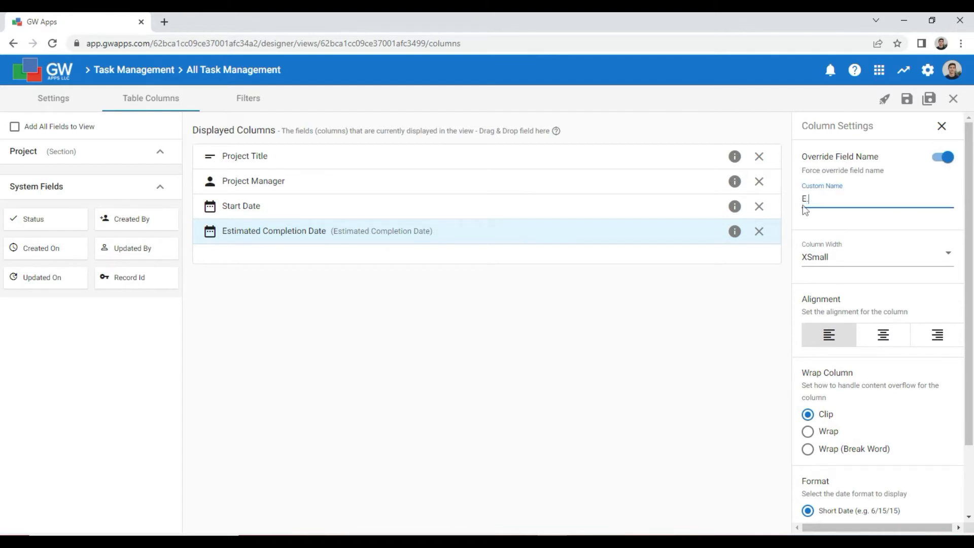
type(".C.D.")
left_click(896, 176)
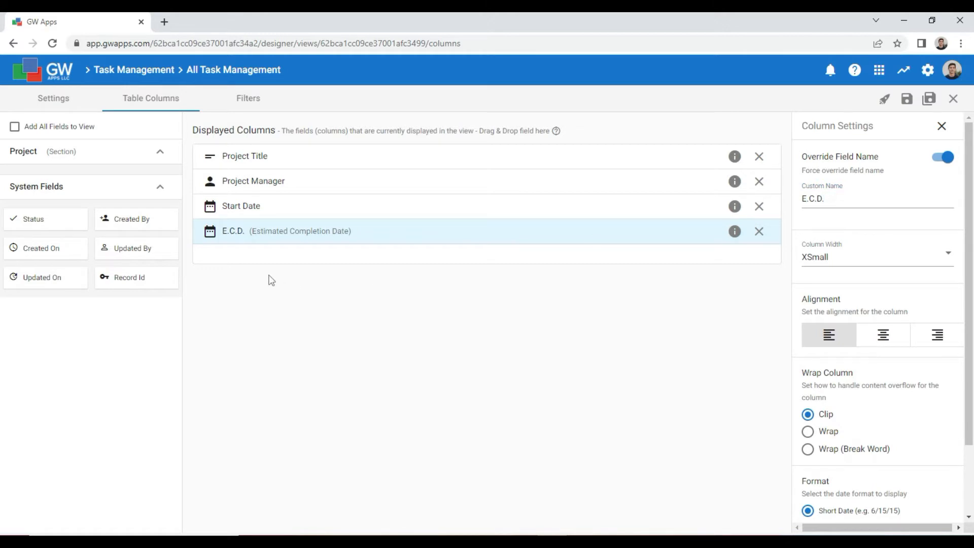
left_click(908, 102)
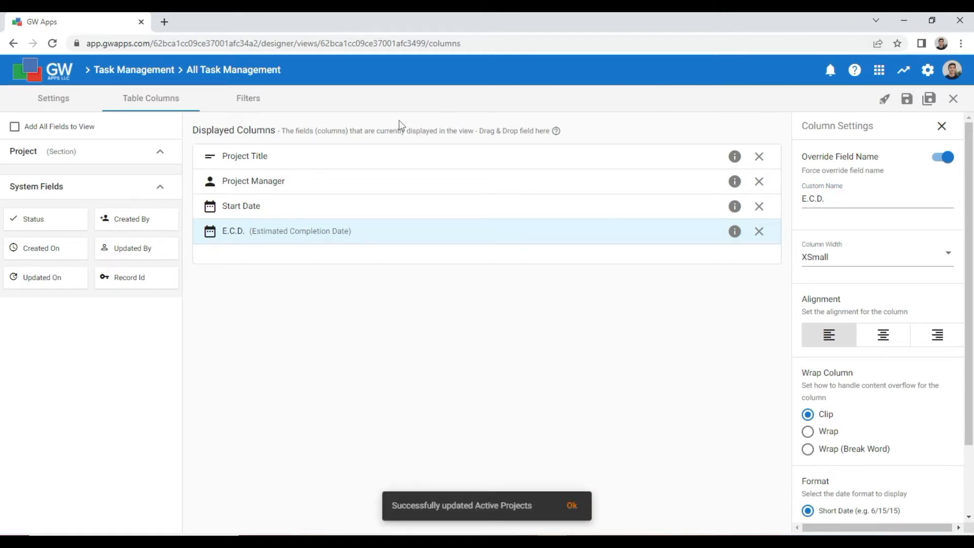
Step: Add a view filter that shows only records whose Status equals Active
left_click(240, 106)
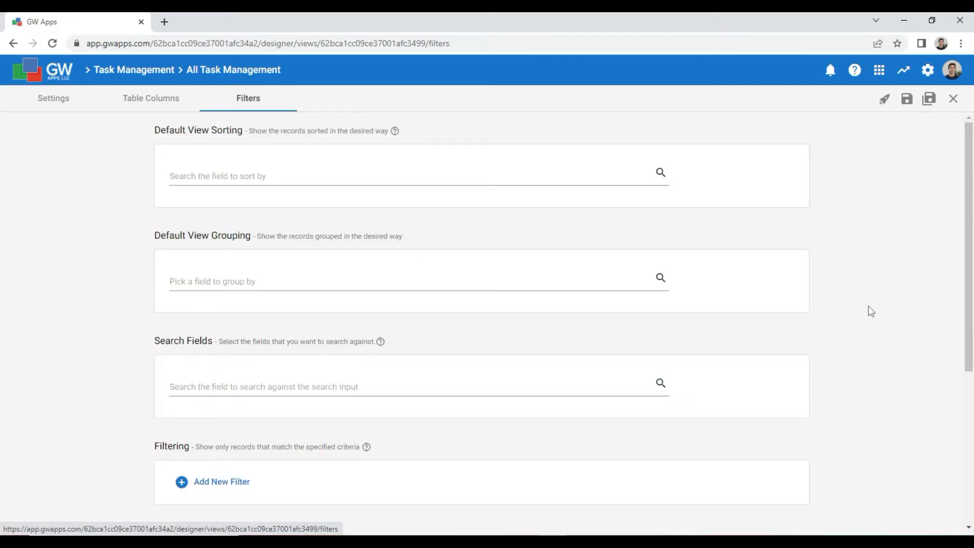
scroll(872, 311, "down", 3)
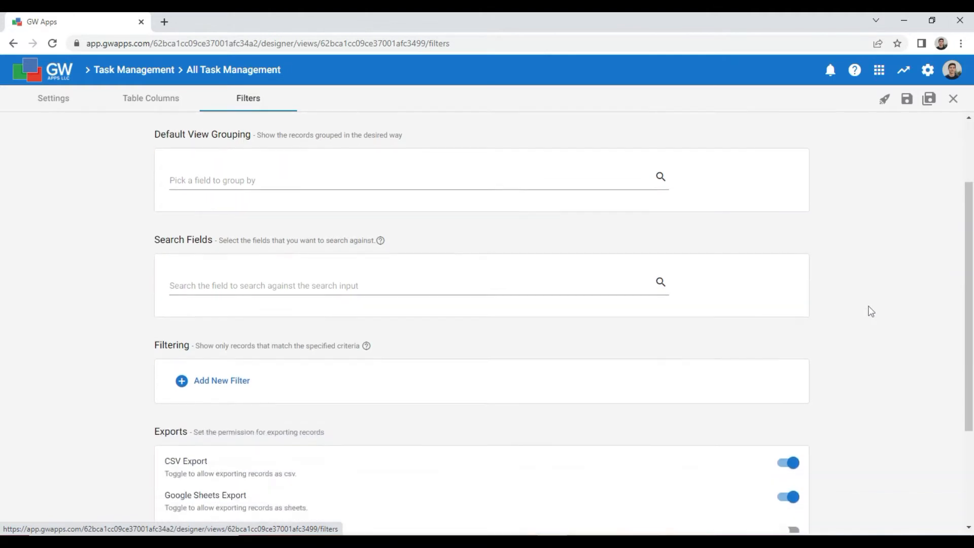
scroll(871, 311, "up", 3)
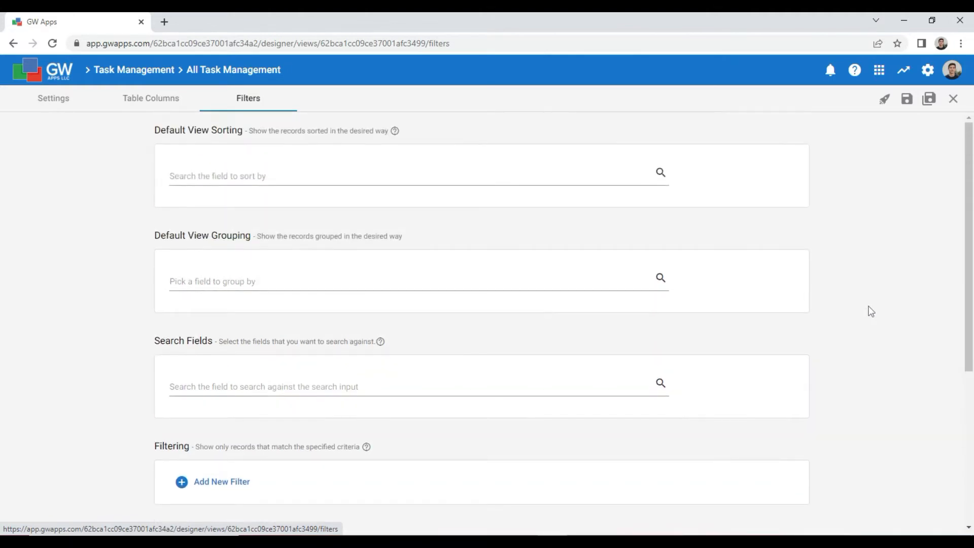
scroll(869, 307, "down", 1)
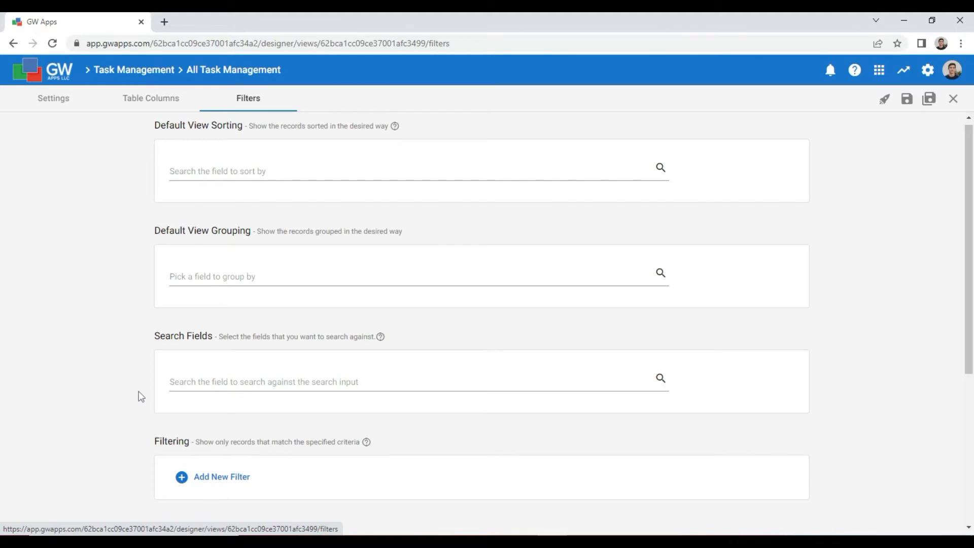
scroll(141, 396, "down", 3)
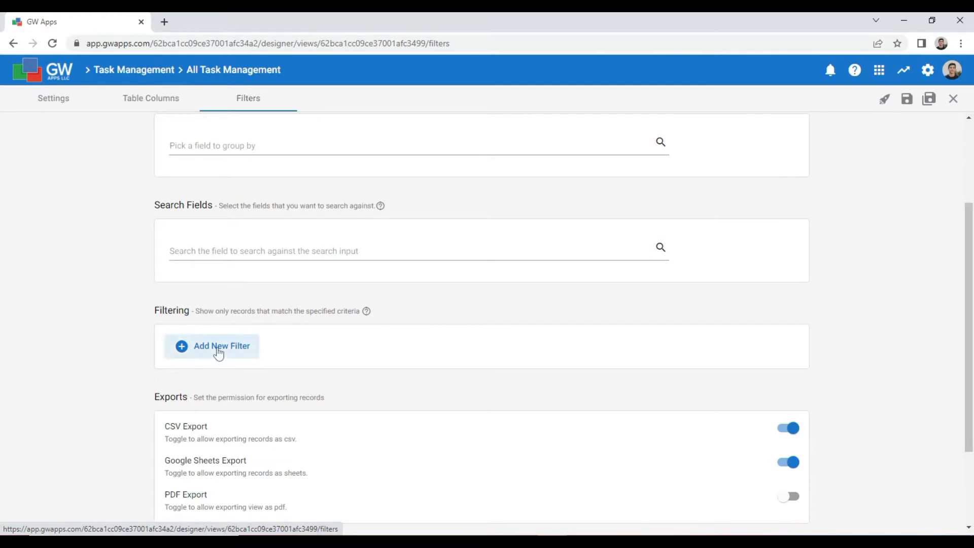
left_click(217, 346)
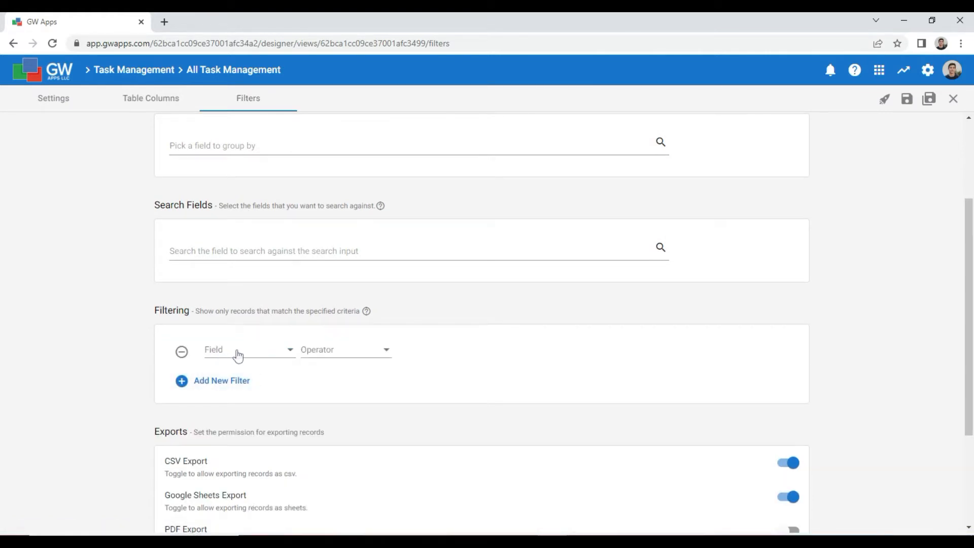
left_click(236, 354)
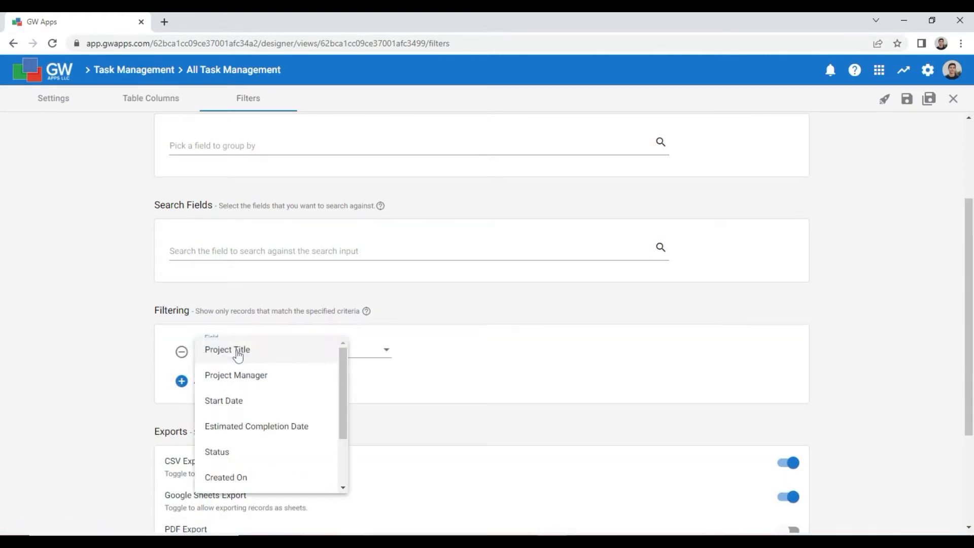
left_click(255, 456)
left_click(343, 357)
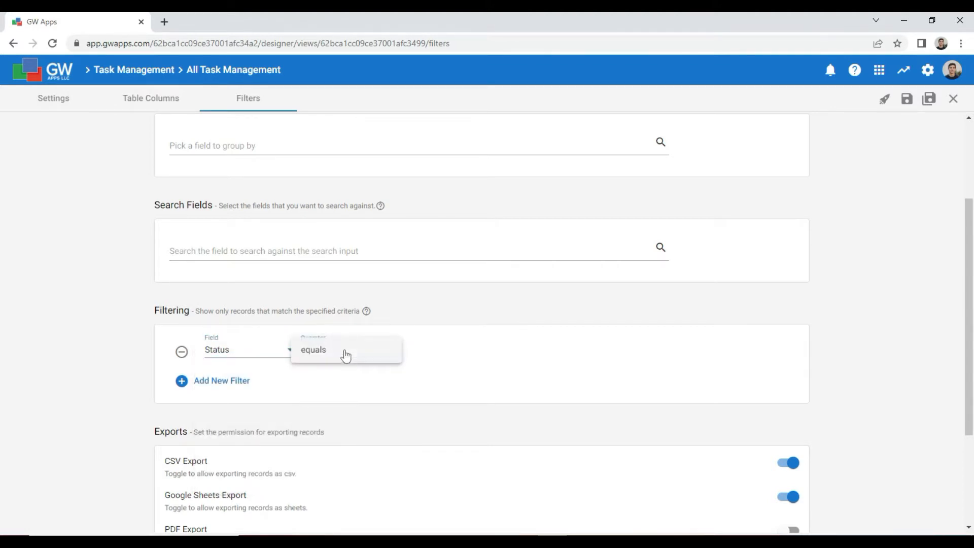
left_click(346, 355)
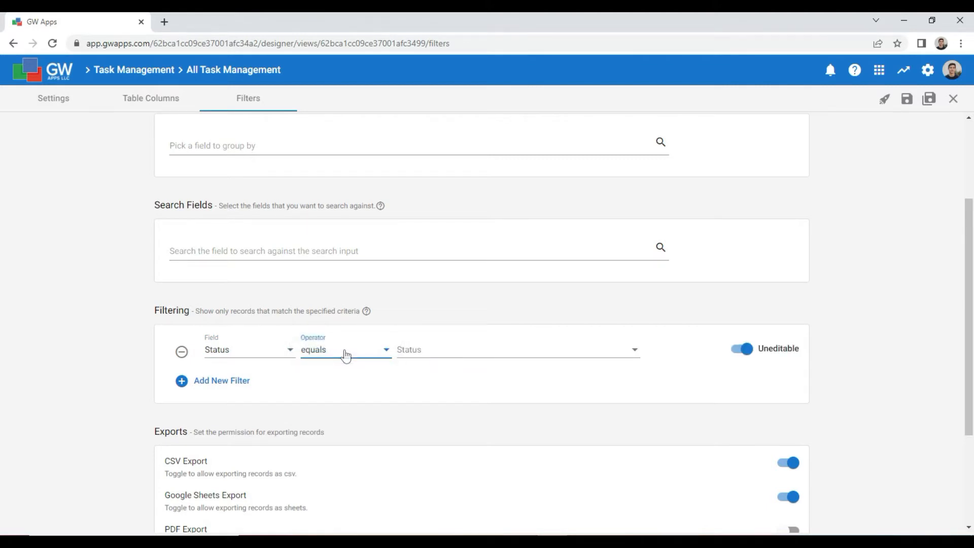
left_click(440, 358)
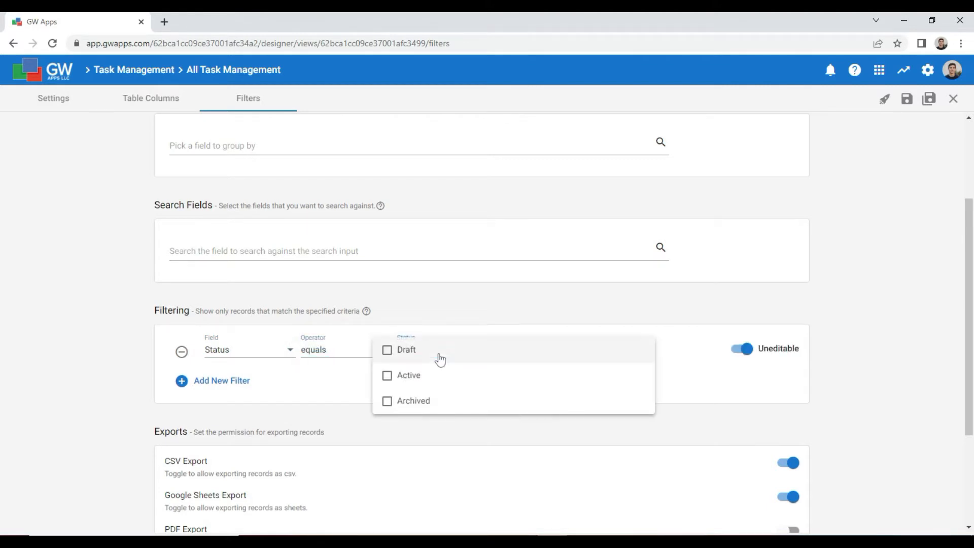
left_click(440, 378)
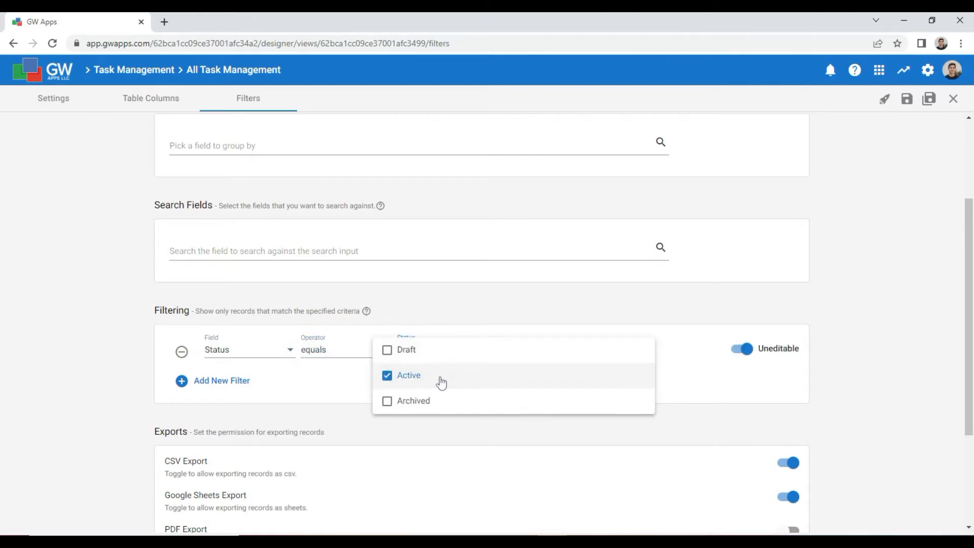
left_click(342, 380)
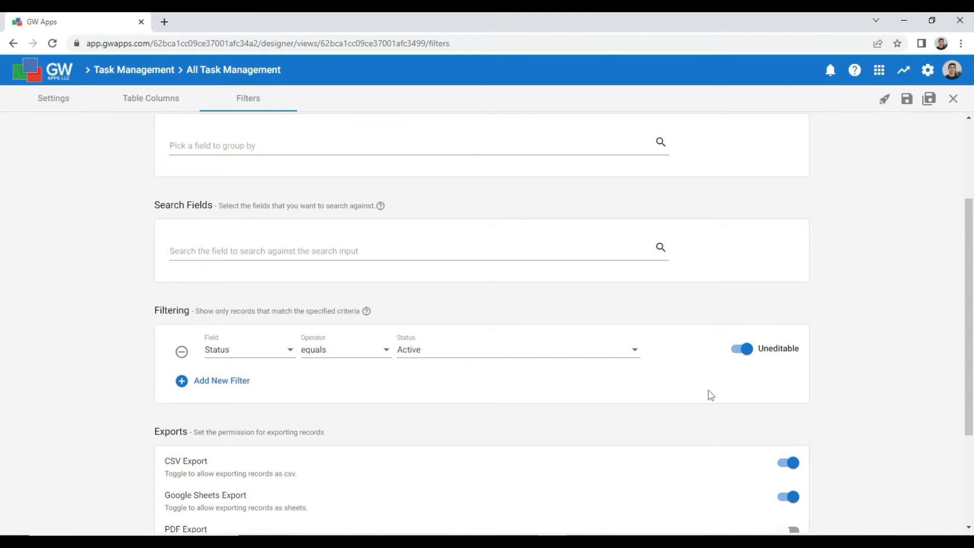
scroll(709, 391, "down", 3)
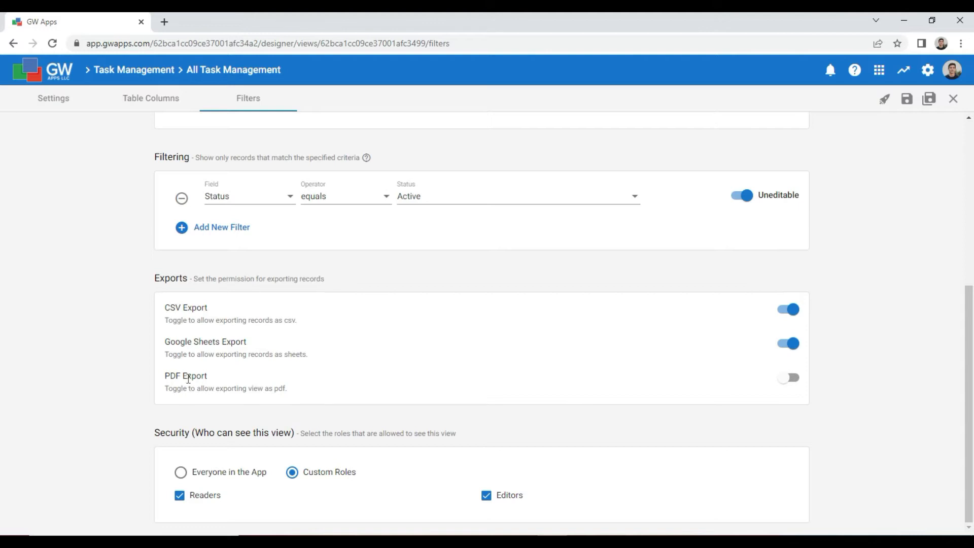
left_click(791, 378)
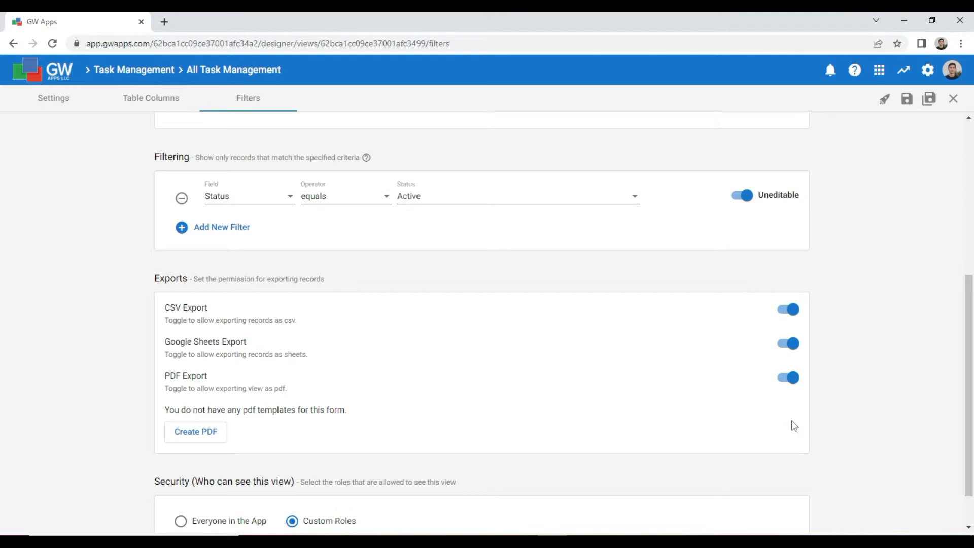
left_click(793, 383)
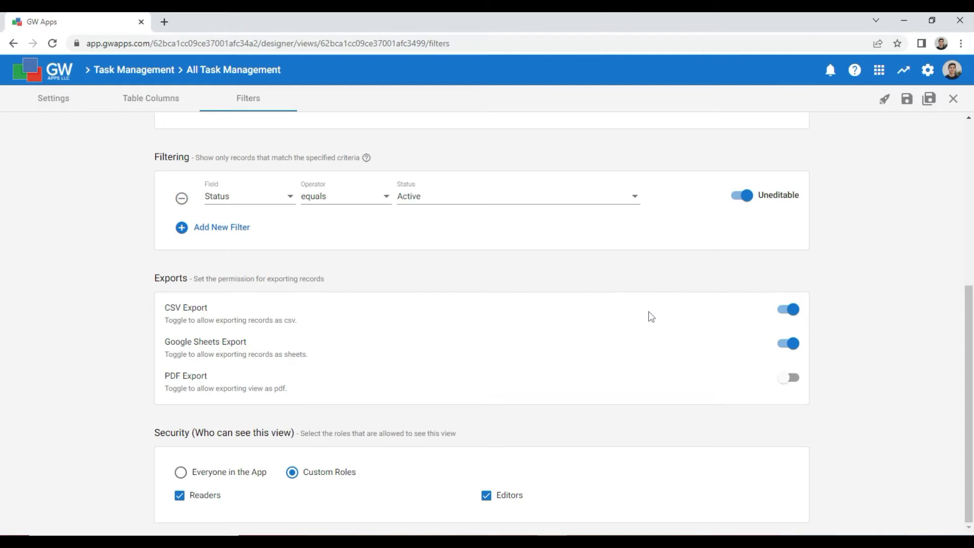
Step: Save the Active Projects view and launch it in the running app
left_click(908, 99)
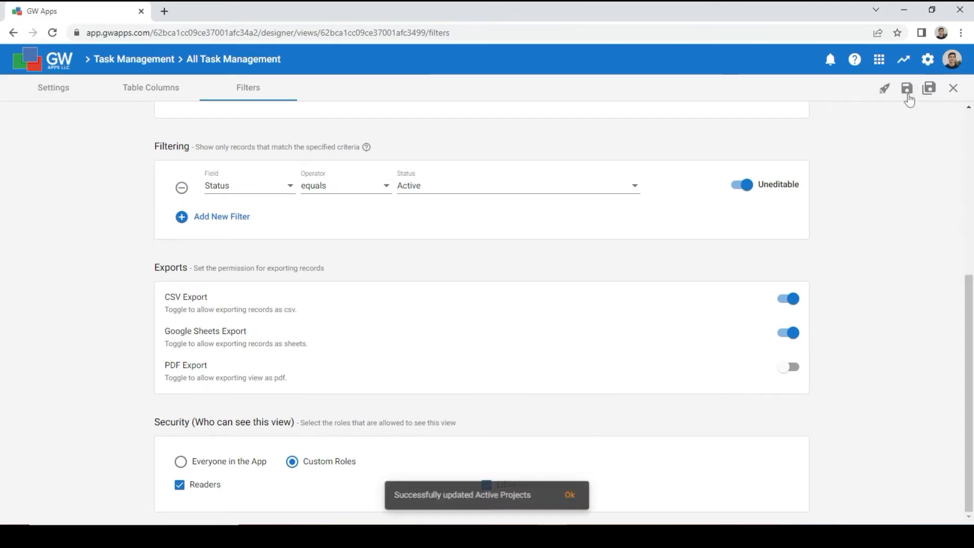
left_click(886, 90)
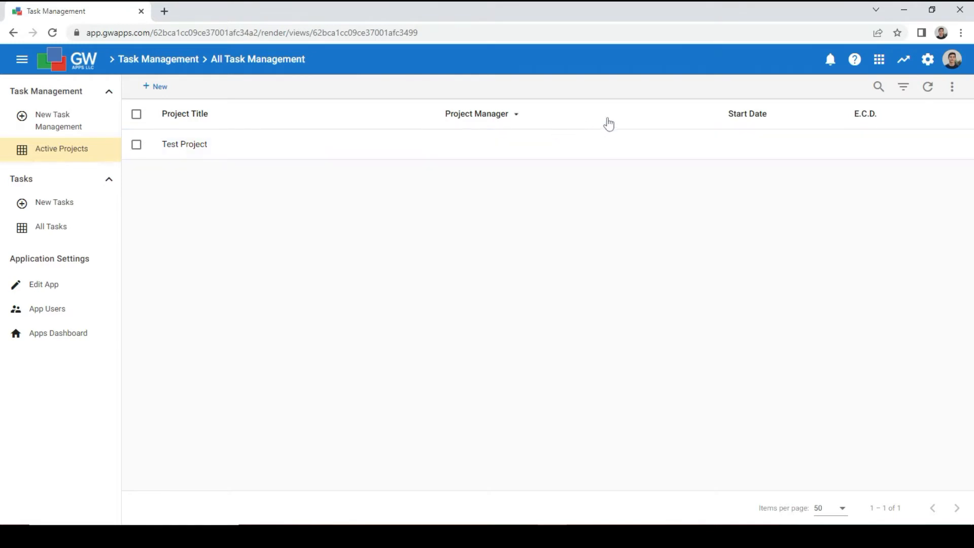
Step: In the Active Projects view's settings, enable the preview pane with a width of 75%
left_click(953, 88)
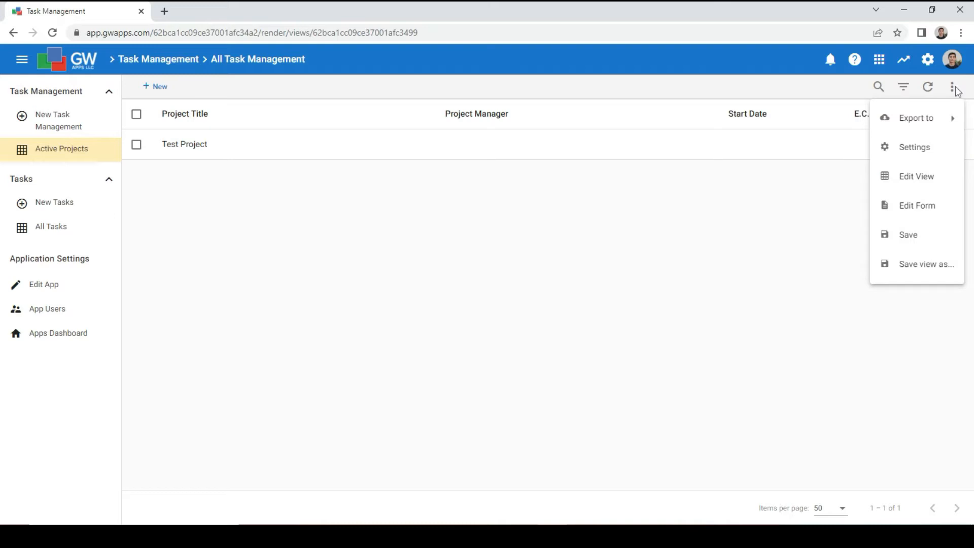
mouse_move(948, 124)
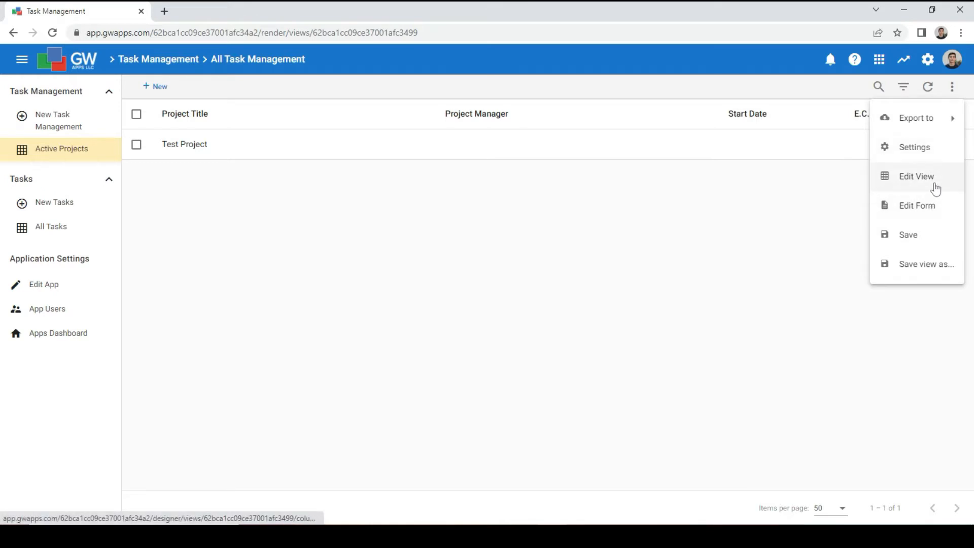
left_click(935, 151)
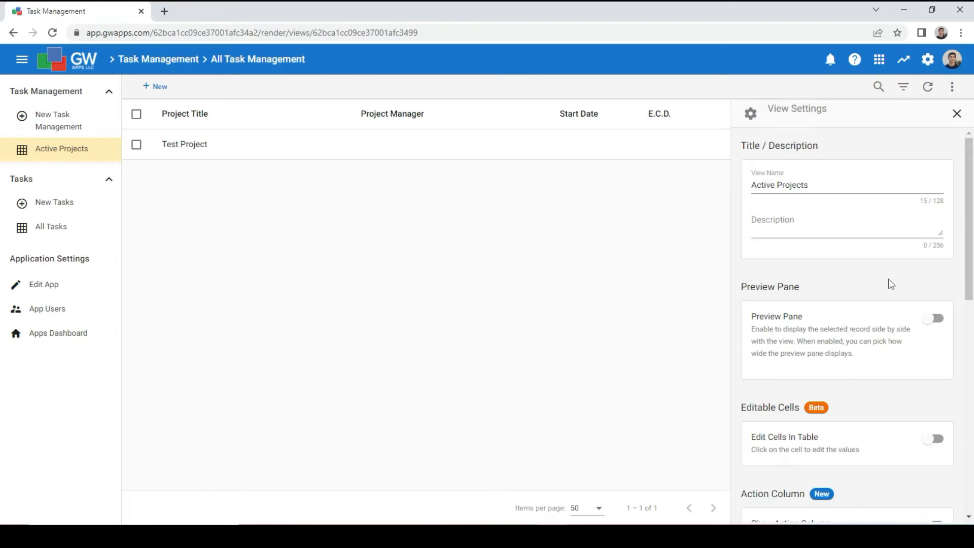
left_click(934, 329)
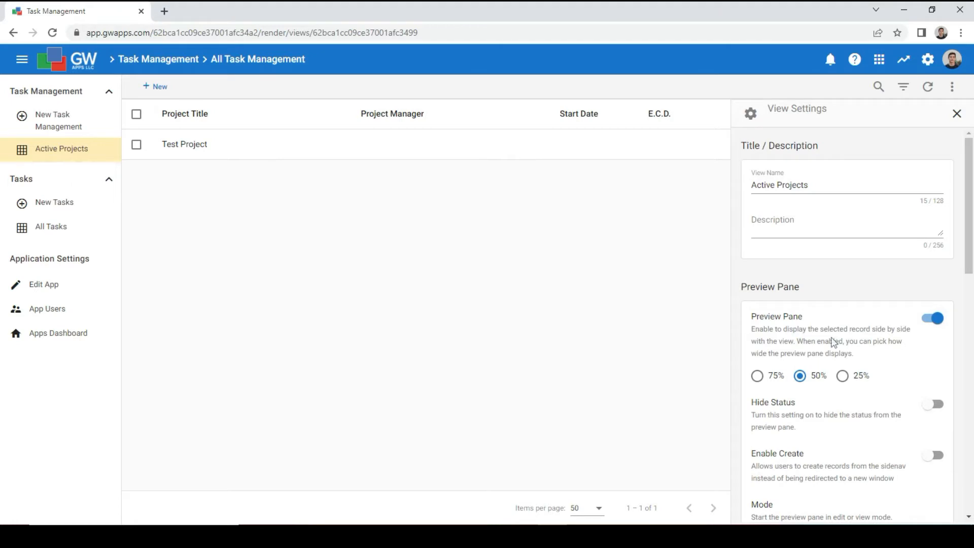
left_click(757, 377)
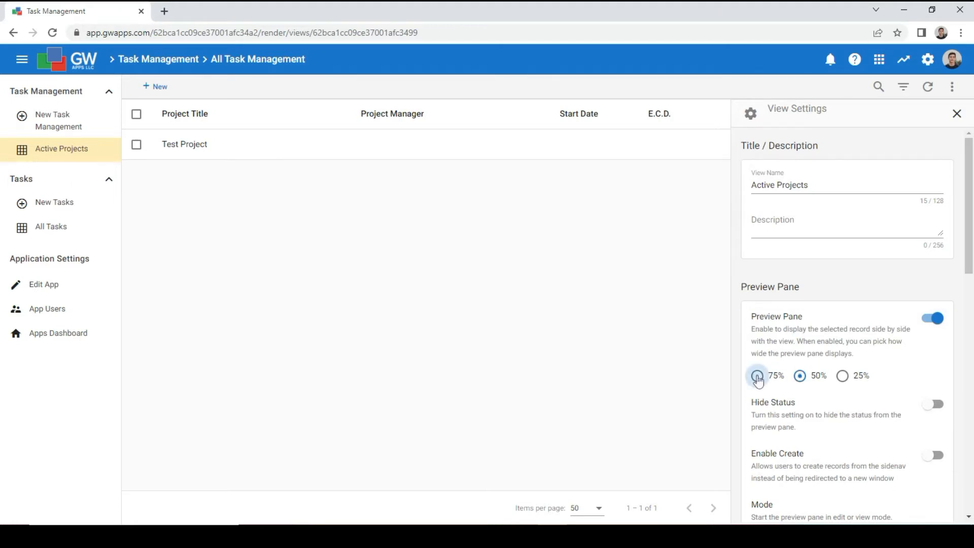
Step: Set the view's display density to Compact and its header color to light green #b9ff92
scroll(832, 411, "down", 2)
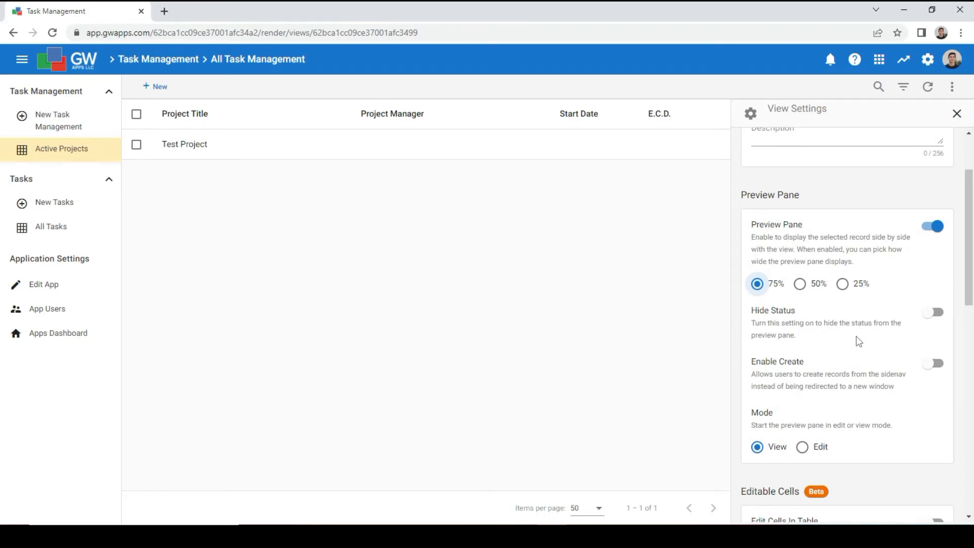
scroll(859, 342, "down", 3)
scroll(859, 343, "down", 9)
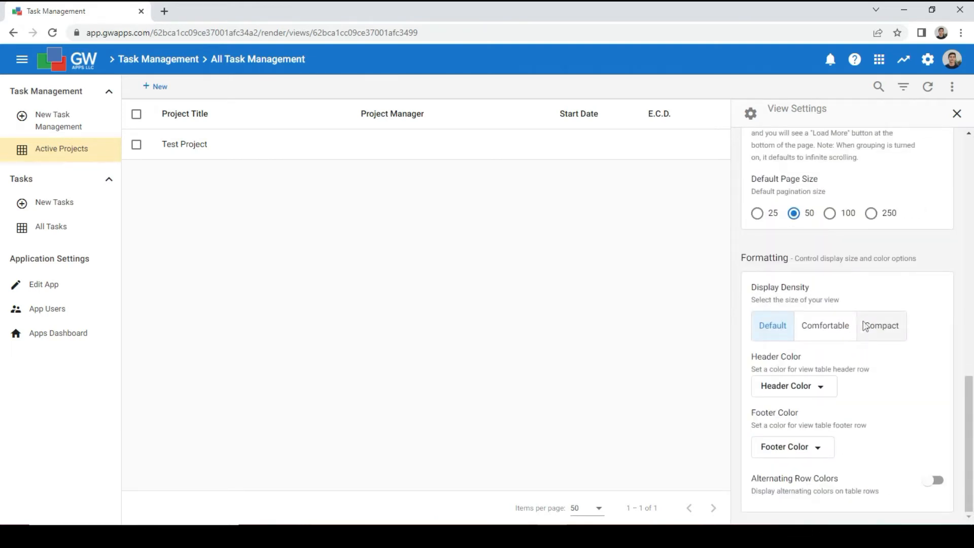
left_click(884, 326)
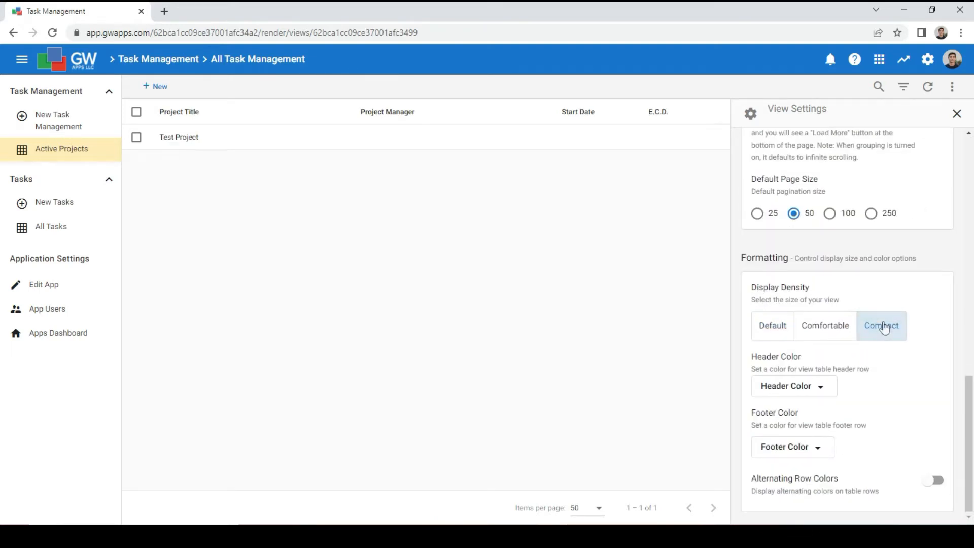
left_click(823, 394)
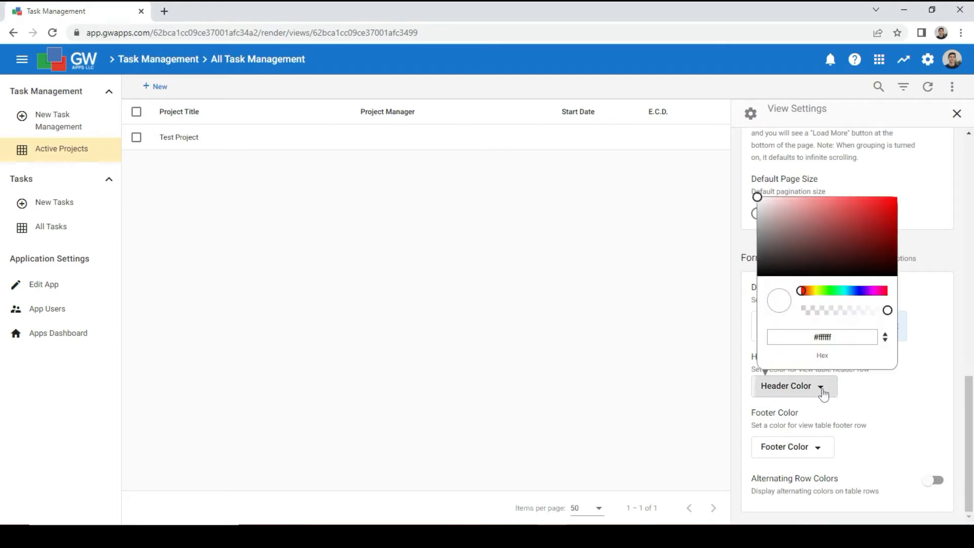
left_click(825, 290)
mouse_move(809, 196)
left_mouse_down()
mouse_move(801, 193)
mouse_move(818, 193)
left_mouse_up()
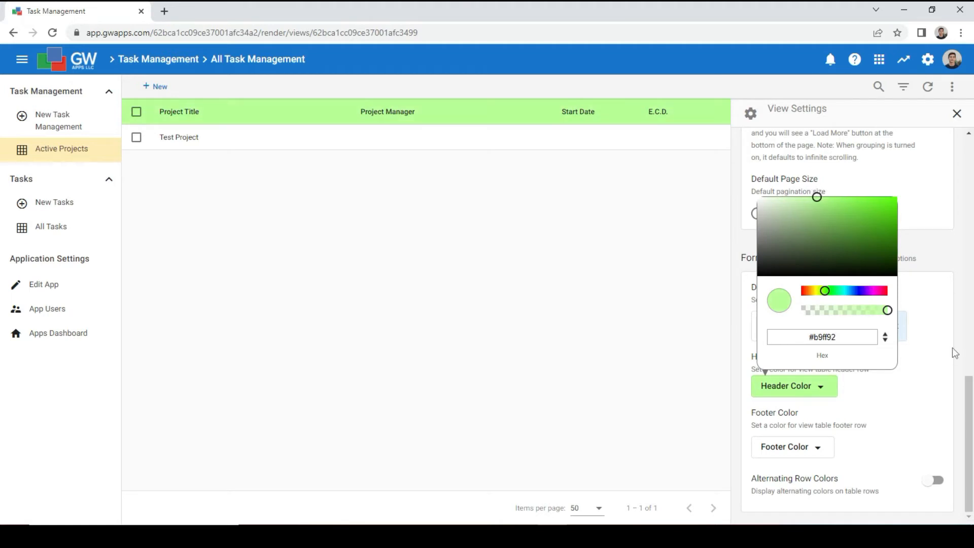
left_click(946, 361)
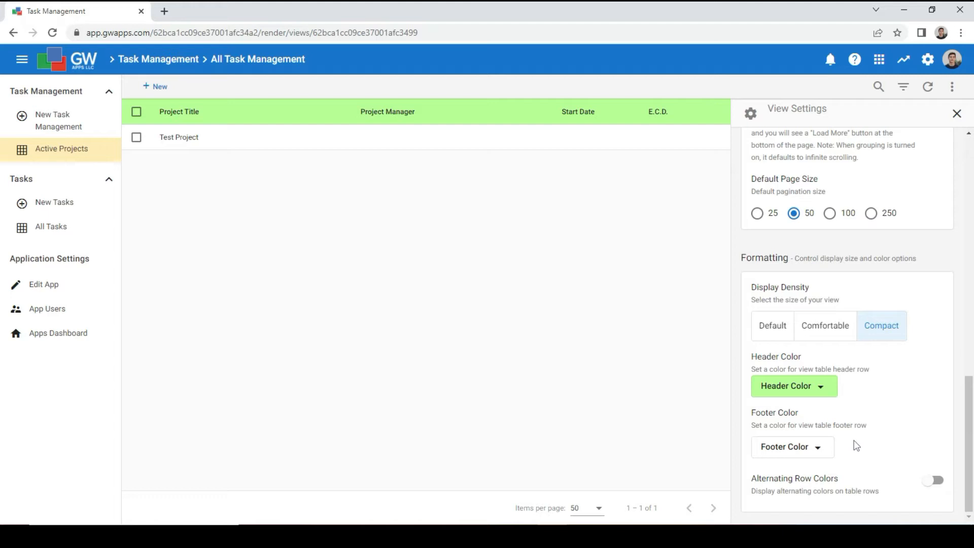
Step: Turn on alternating row colors, save the view settings for all app users, and close the settings
left_click(936, 486)
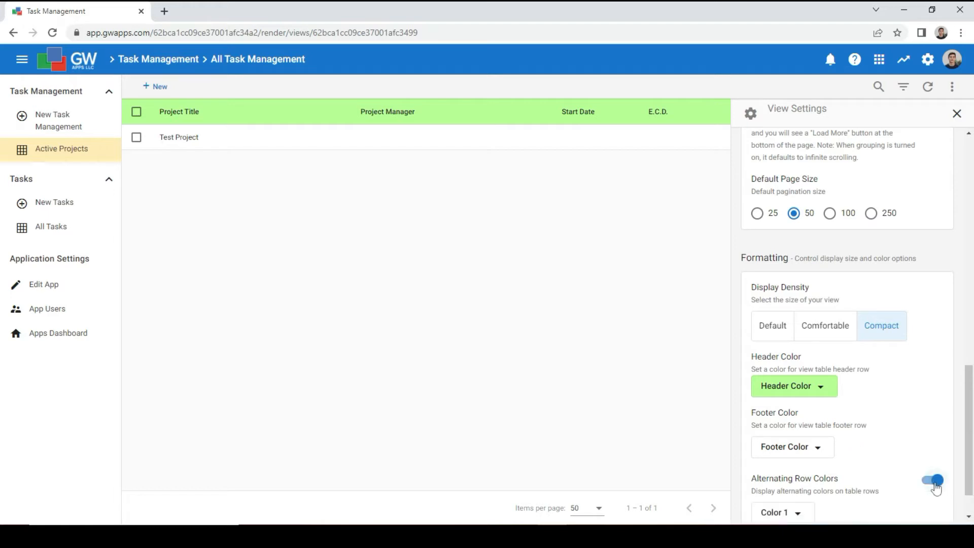
scroll(876, 483, "down", 1)
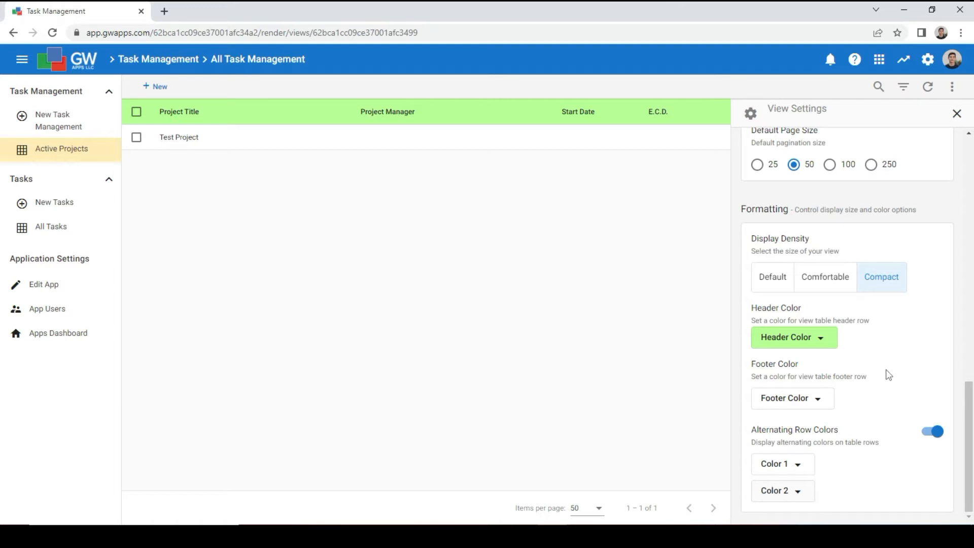
left_click(952, 88)
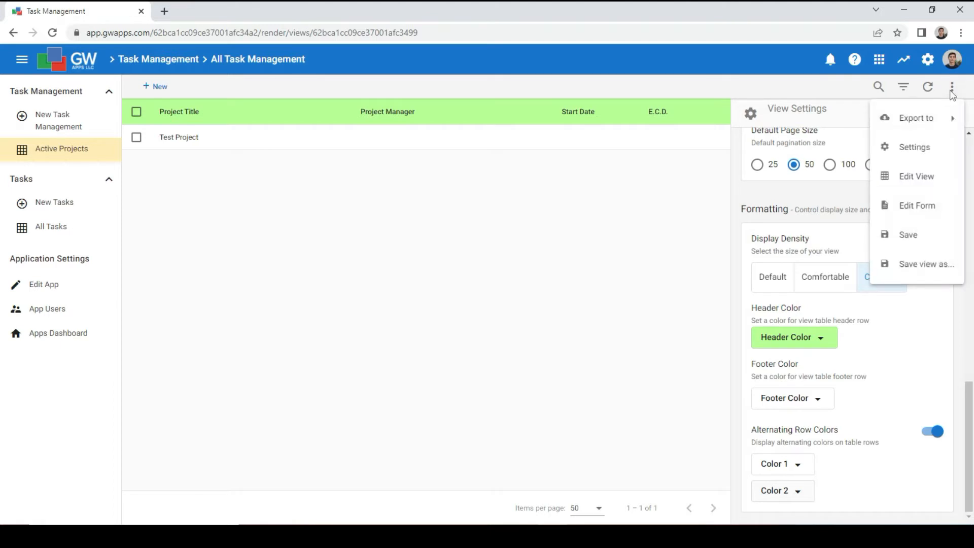
left_click(942, 242)
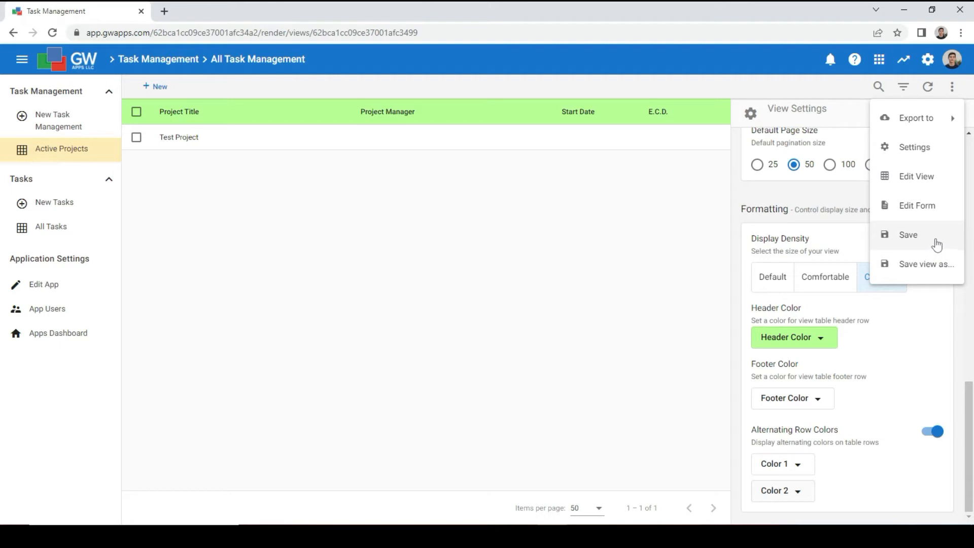
left_click(936, 245)
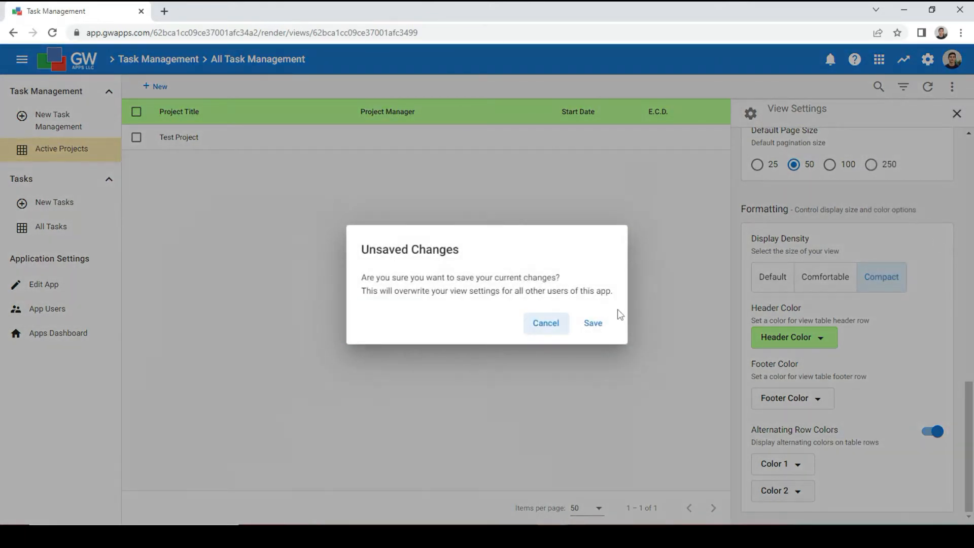
left_click(587, 330)
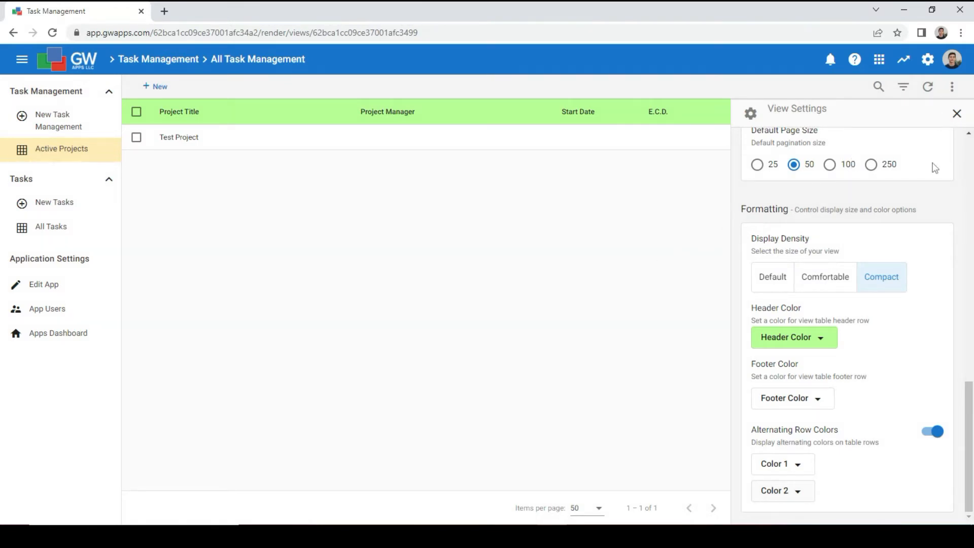
left_click(958, 115)
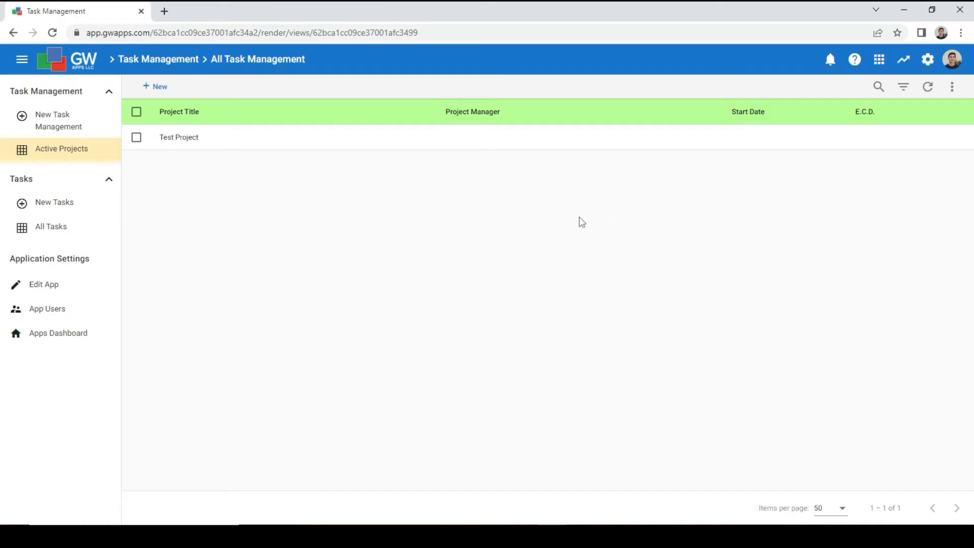
Step: Open the Test Project record for editing in the preview pane and assign the project manager
left_click(419, 150)
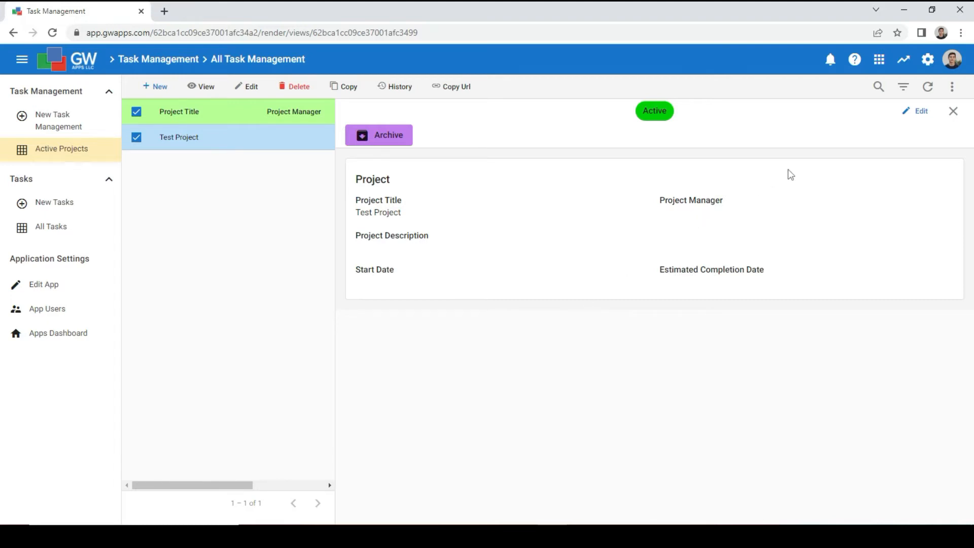
left_click(916, 118)
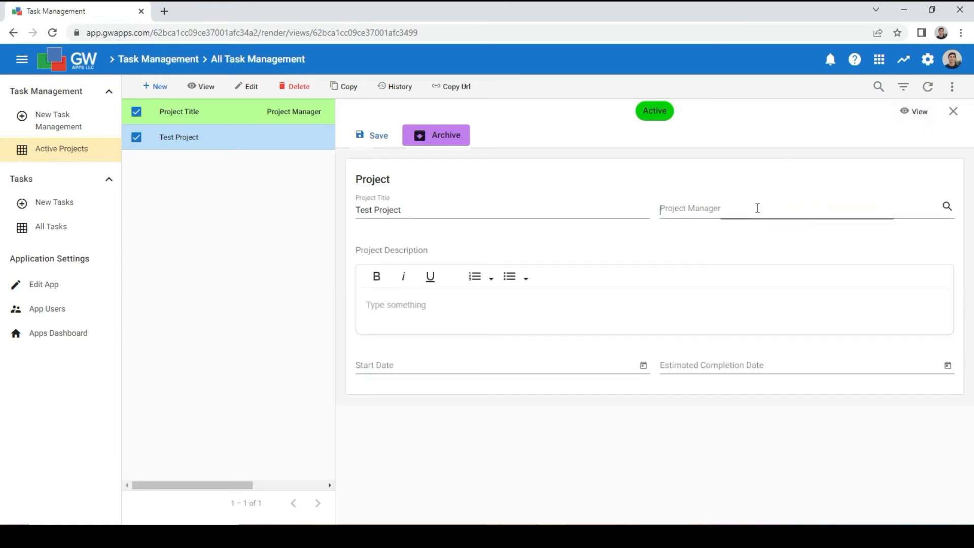
left_click(758, 208)
type("jake")
left_click(745, 231)
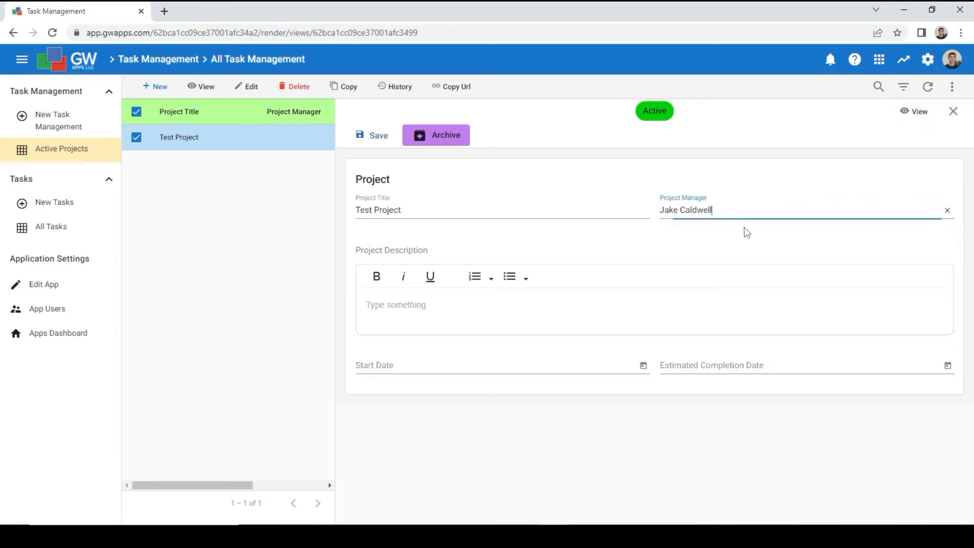
Step: Set the record's Start Date to 6/30/2022 and its Estimated Completion Date to 7/7/2022
left_click(441, 367)
left_click(470, 308)
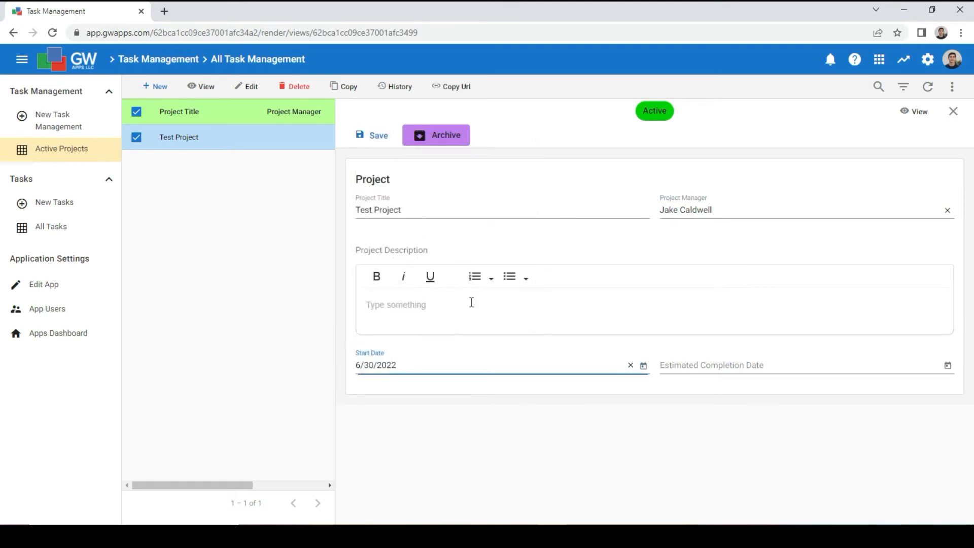
left_click(690, 364)
left_click(825, 159)
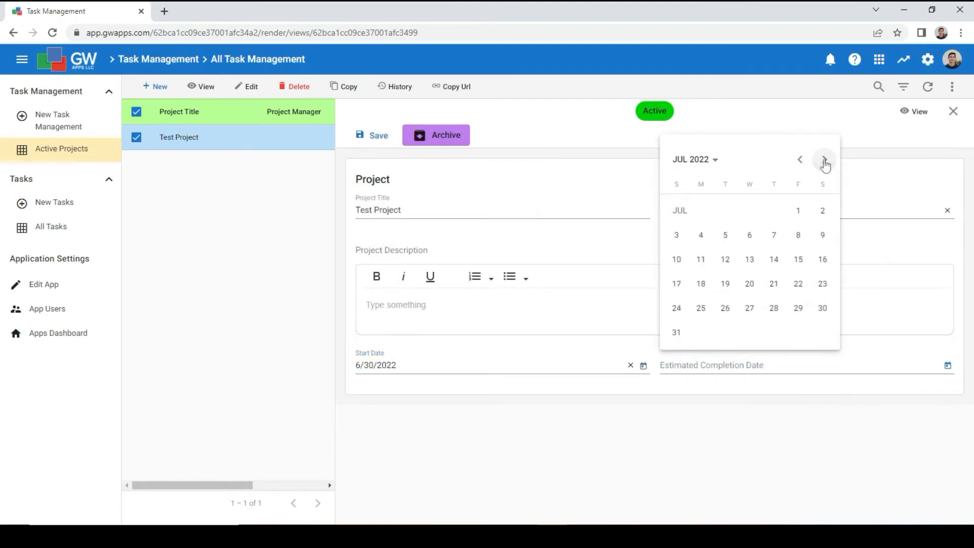
left_click(774, 235)
Step: Enter "This is a test record." as the Project Description, then save the record and close the preview pane
left_click(615, 294)
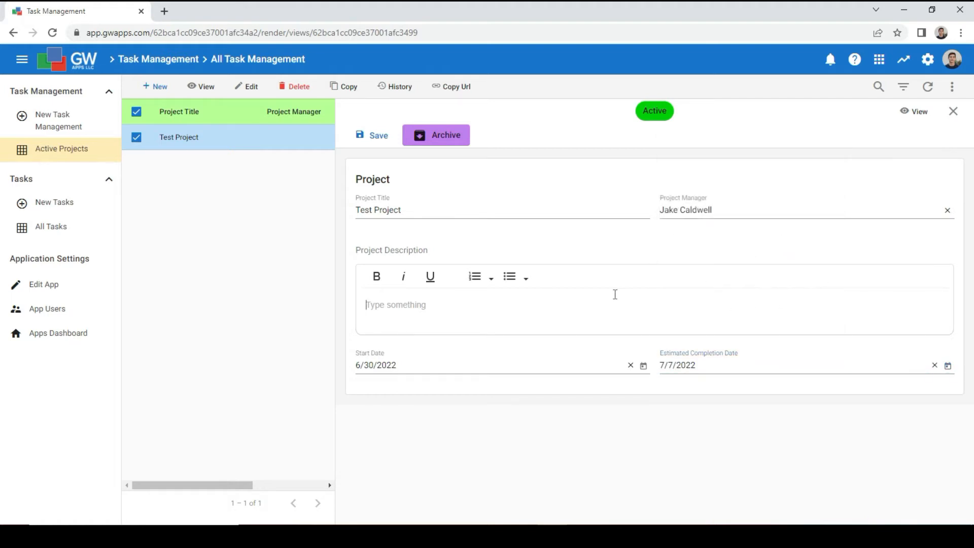
type("This is a test record.")
left_click(376, 136)
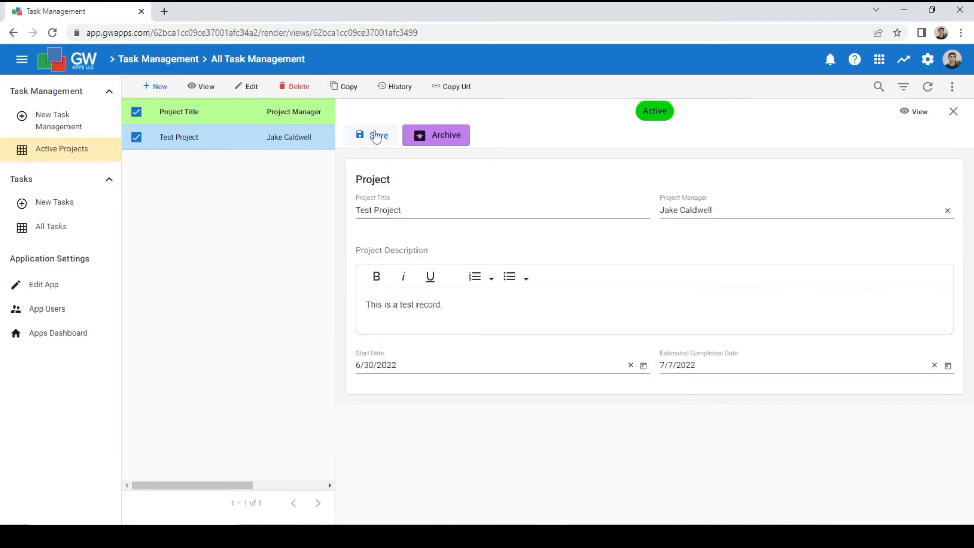
left_click(952, 112)
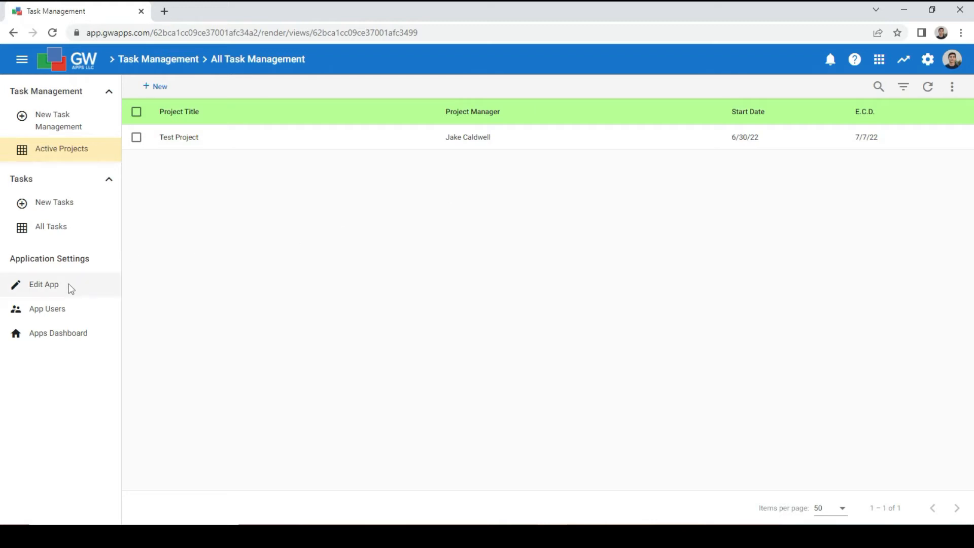
Step: Return to the Application Designer's list of views and duplicate the Active Projects view
left_click(57, 292)
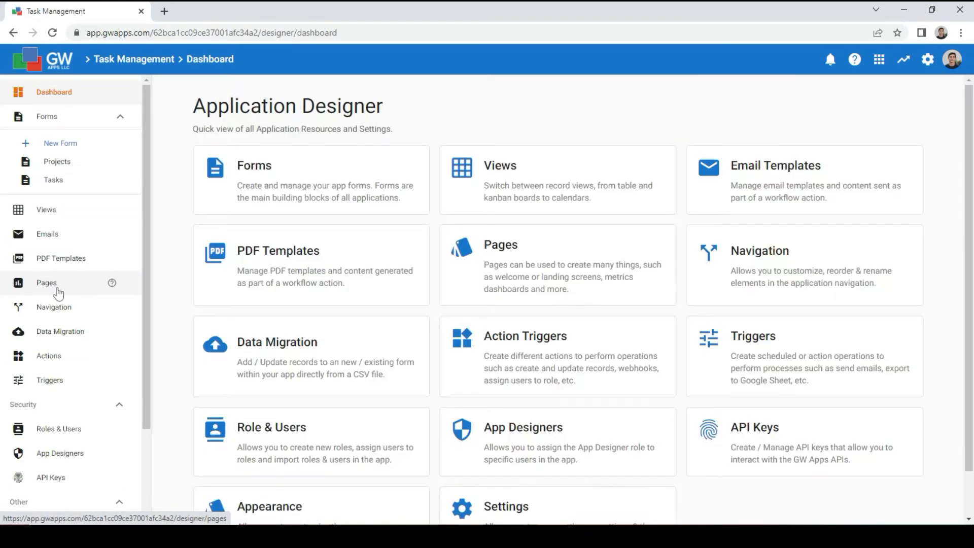
left_click(531, 178)
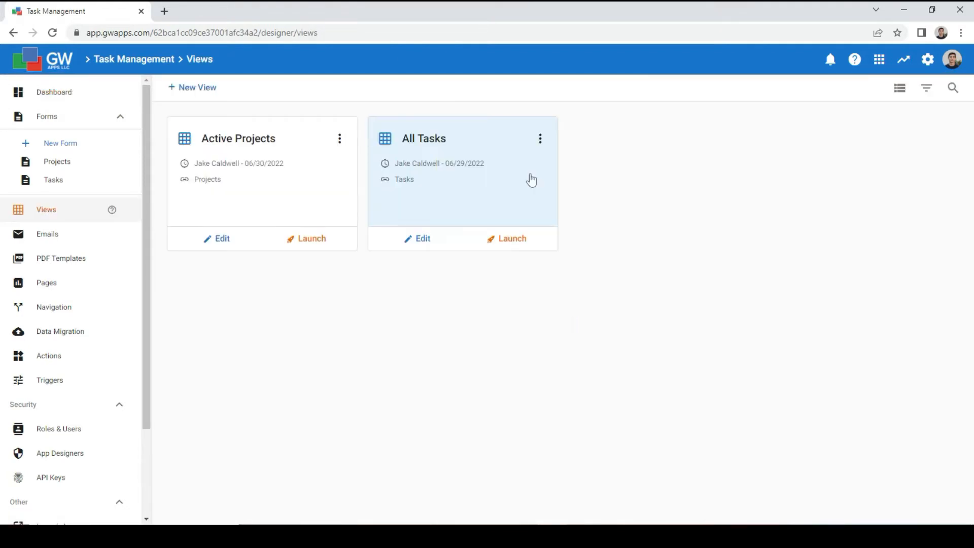
left_click(340, 142)
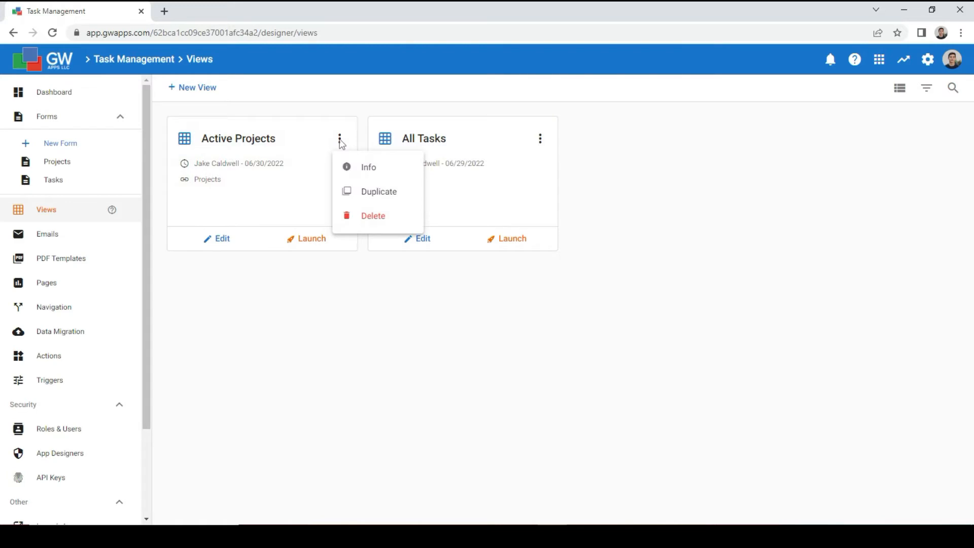
left_click(361, 196)
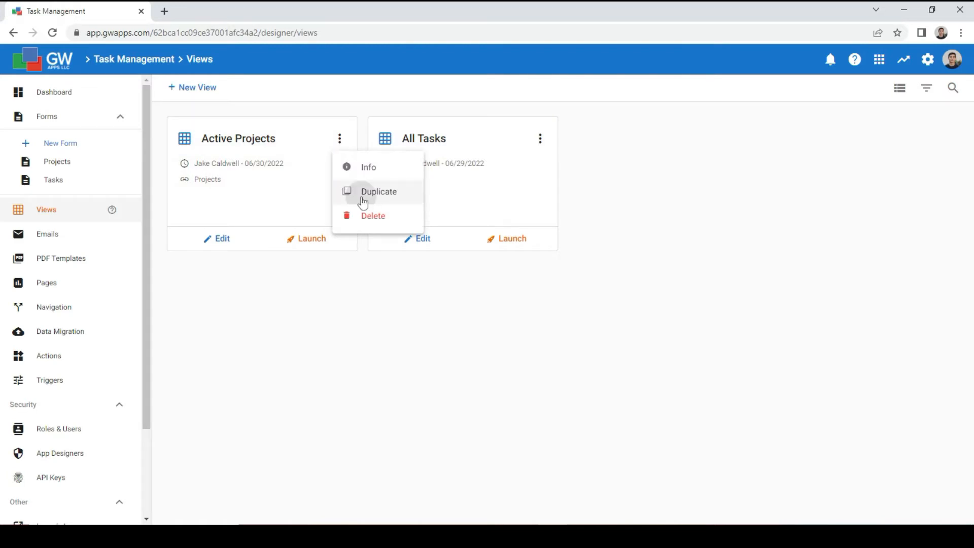
Step: Name the copied view "Archived Projects" and create it
left_click_drag(402, 280, 306, 297)
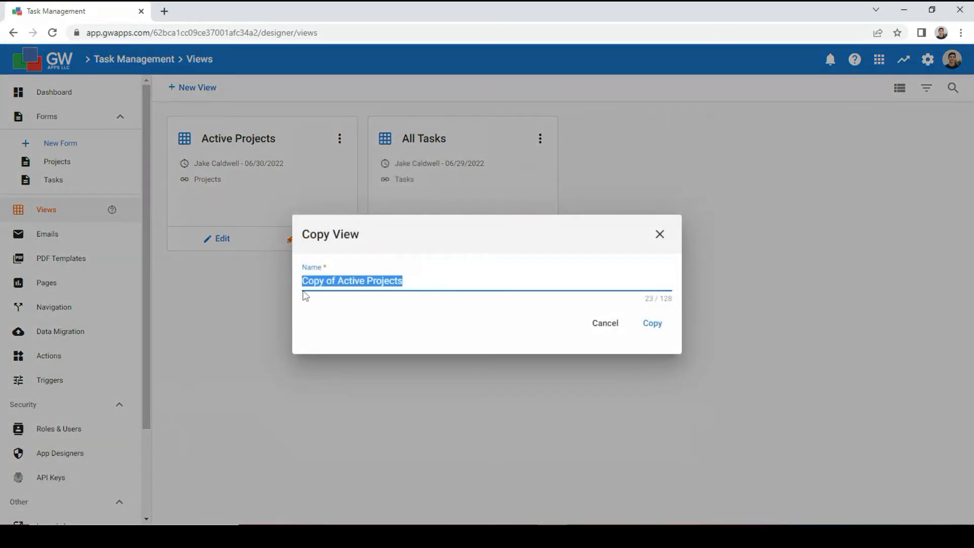
type("Archived Pro")
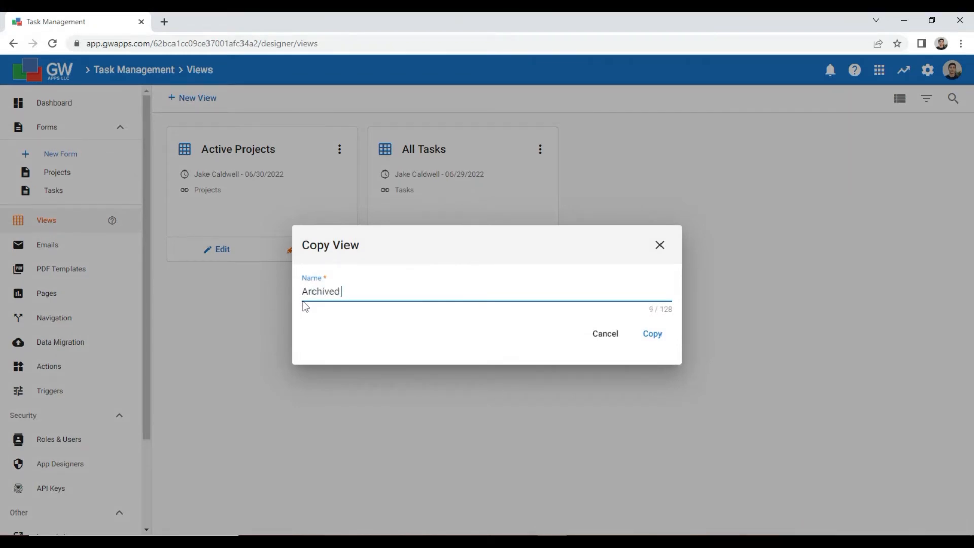
type("jects")
left_click(658, 344)
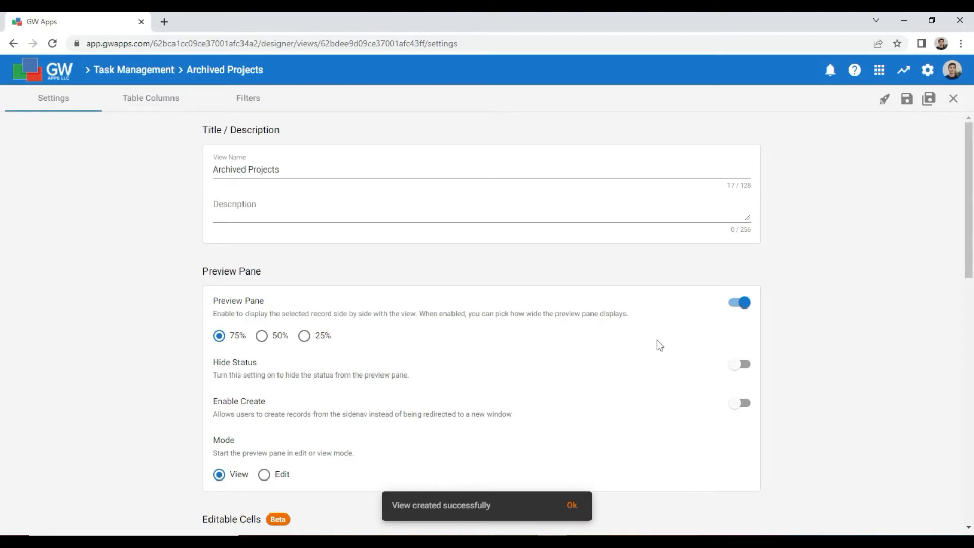
Step: Set the Archived Projects view's header color to purple, #d692ff
scroll(660, 346, "down", 13)
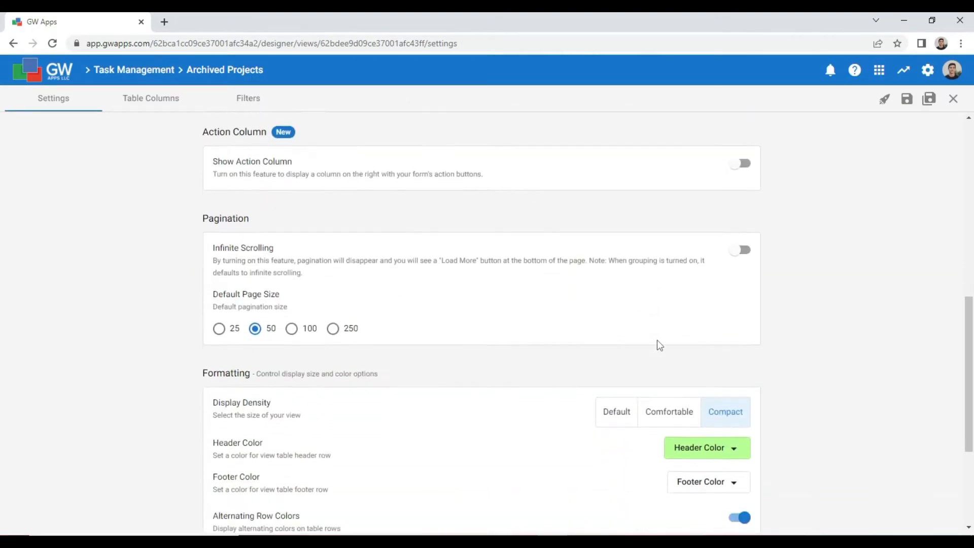
left_click(733, 257)
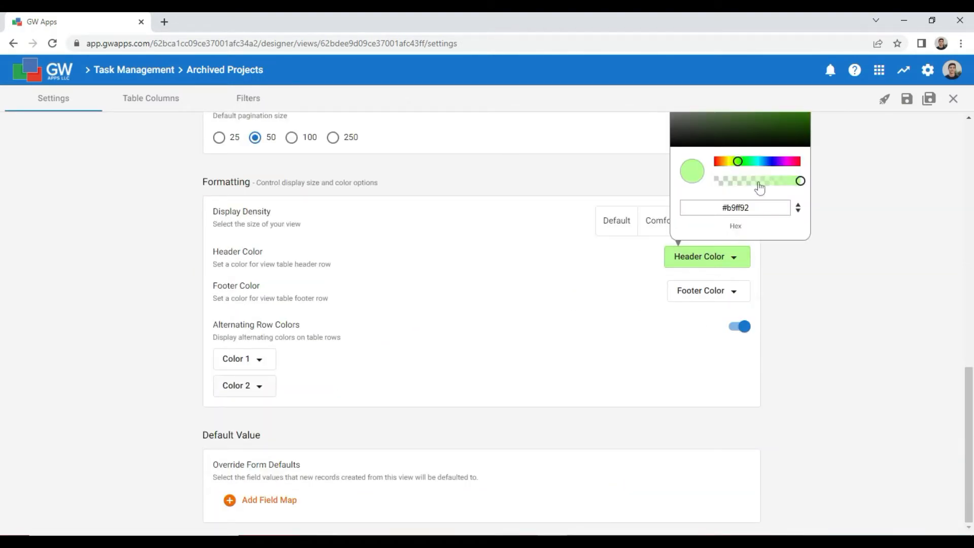
left_click(781, 163)
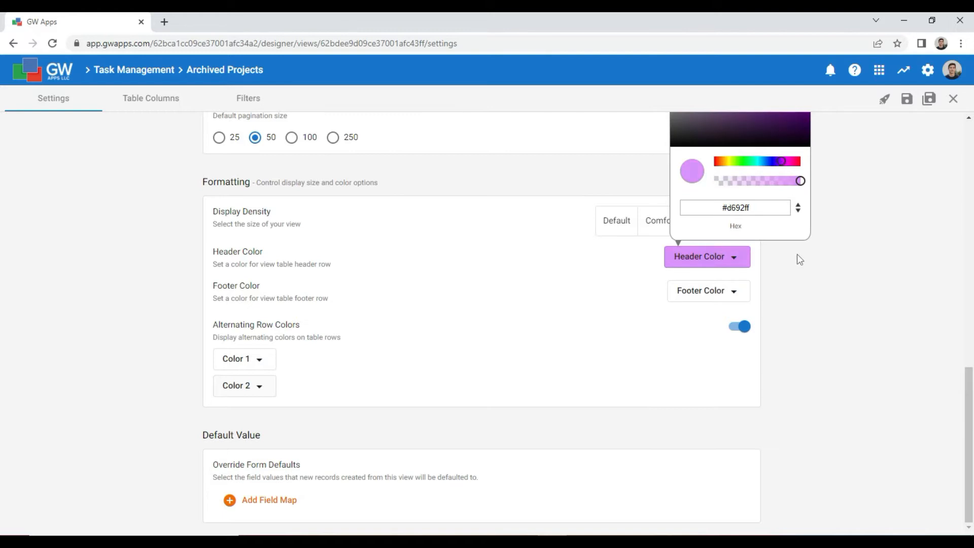
left_click(803, 289)
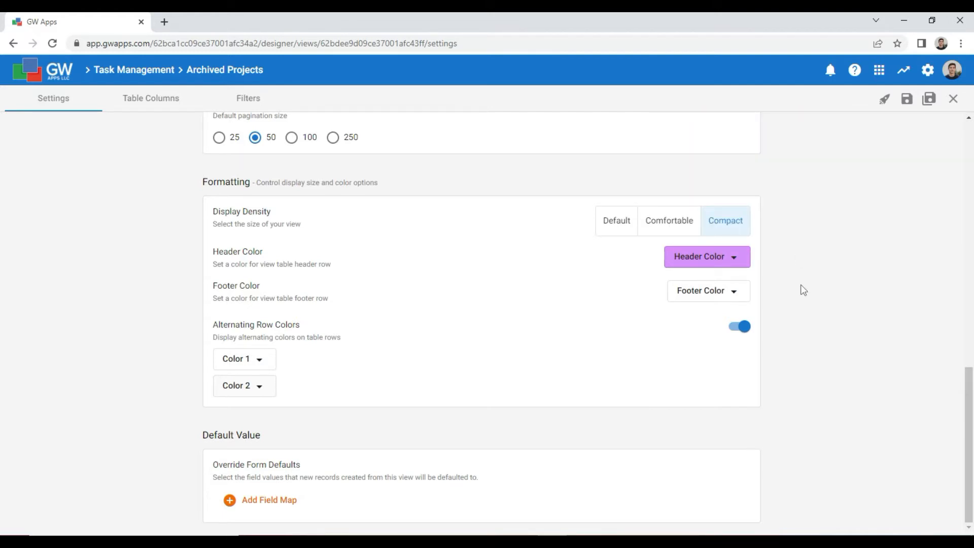
Step: Change the Archived Projects view's record filter so that Status equals only Archived
left_click(254, 98)
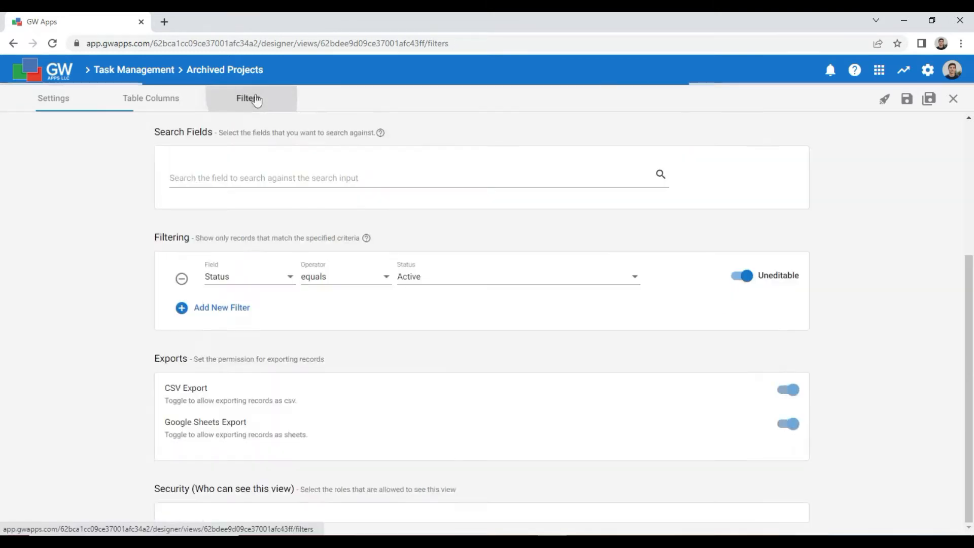
left_click(467, 285)
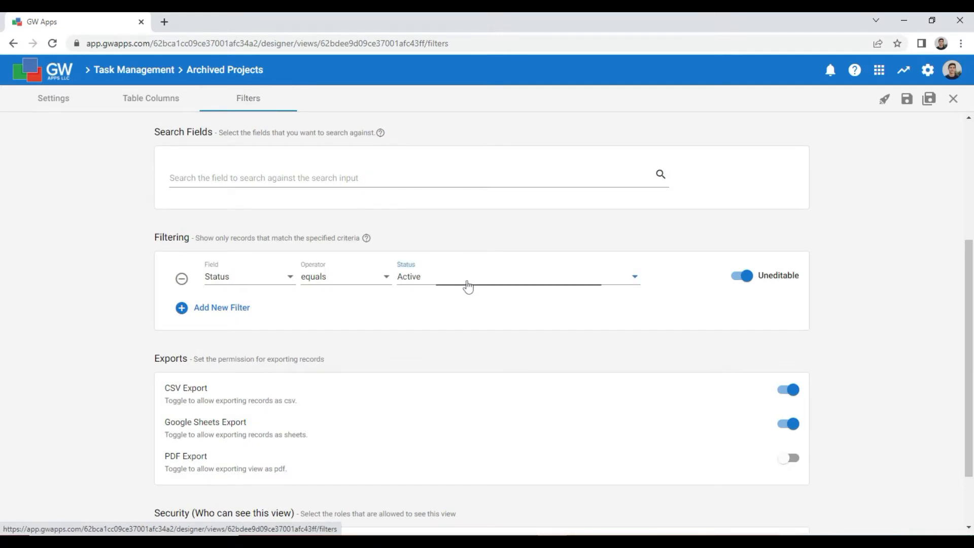
left_click(467, 285)
left_click(465, 302)
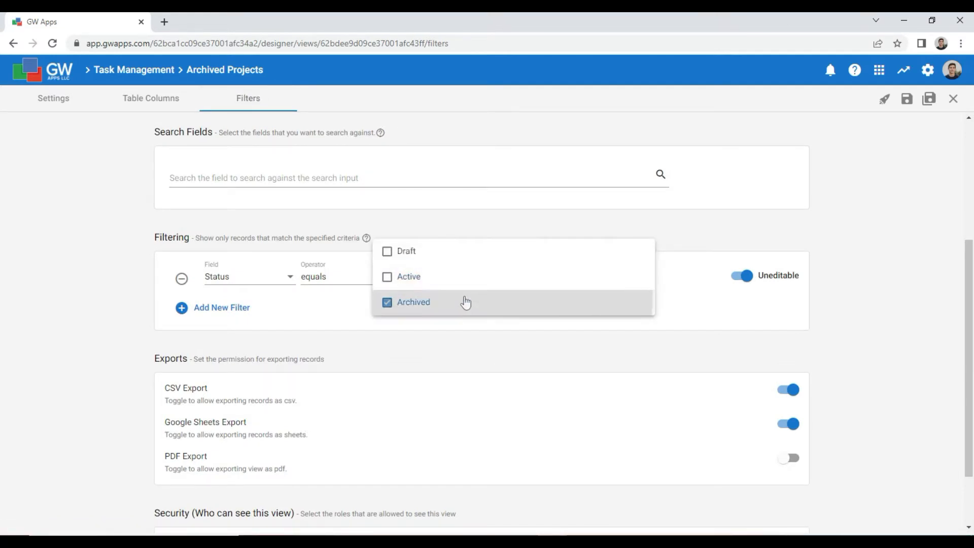
left_click(467, 353)
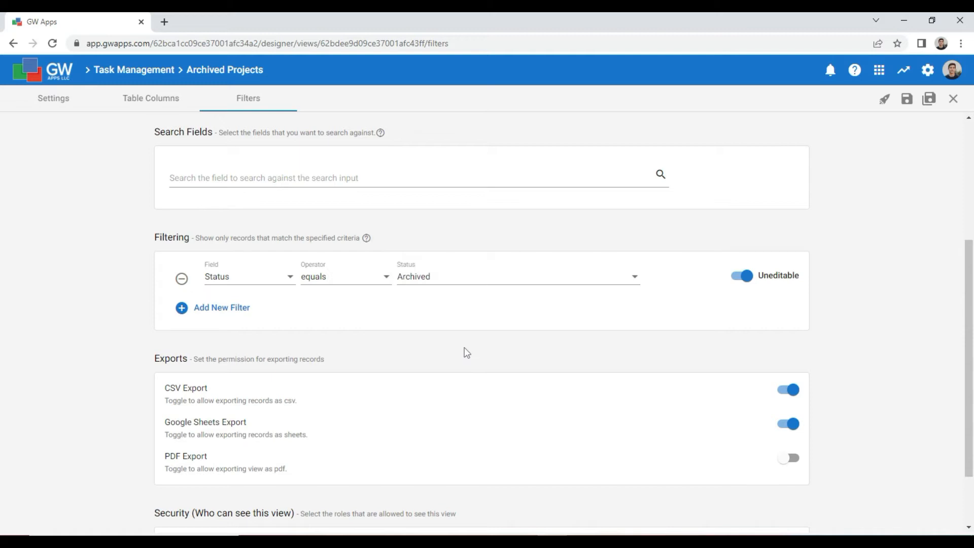
Step: Save and launch the Archived Projects view, then return to the designer's list of views
left_click(906, 101)
left_click(884, 100)
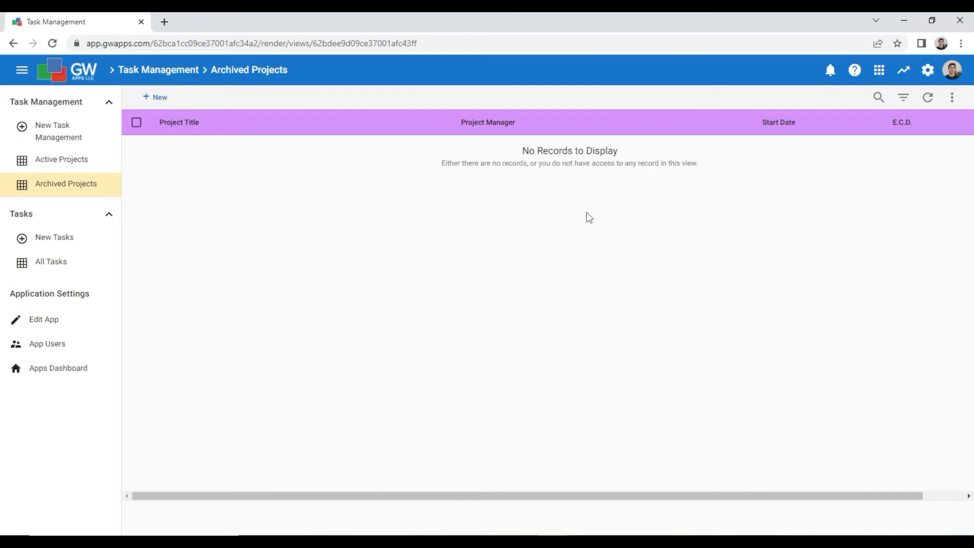
left_click(68, 323)
left_click(51, 222)
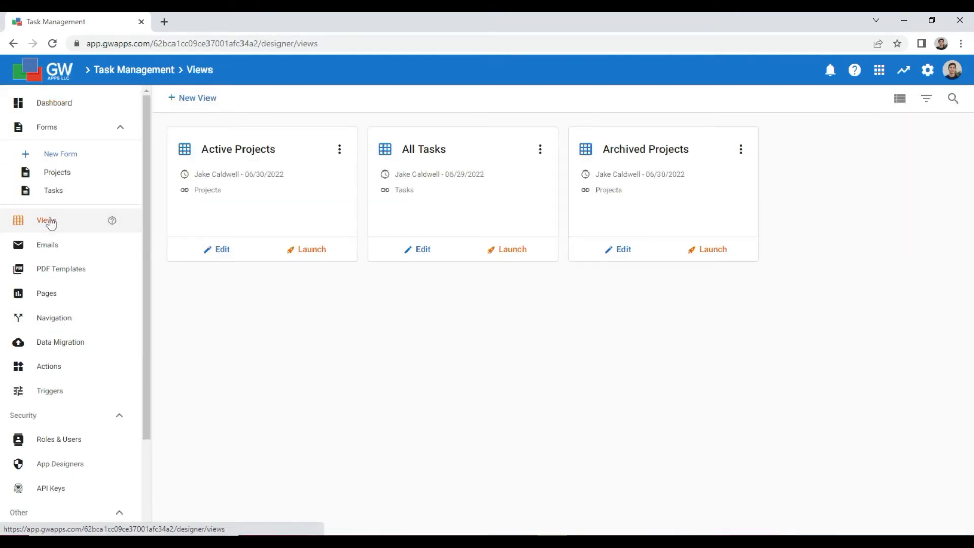
Step: Create a new Calendar view named "Projects Calendar" based on the Projects form
left_click(183, 102)
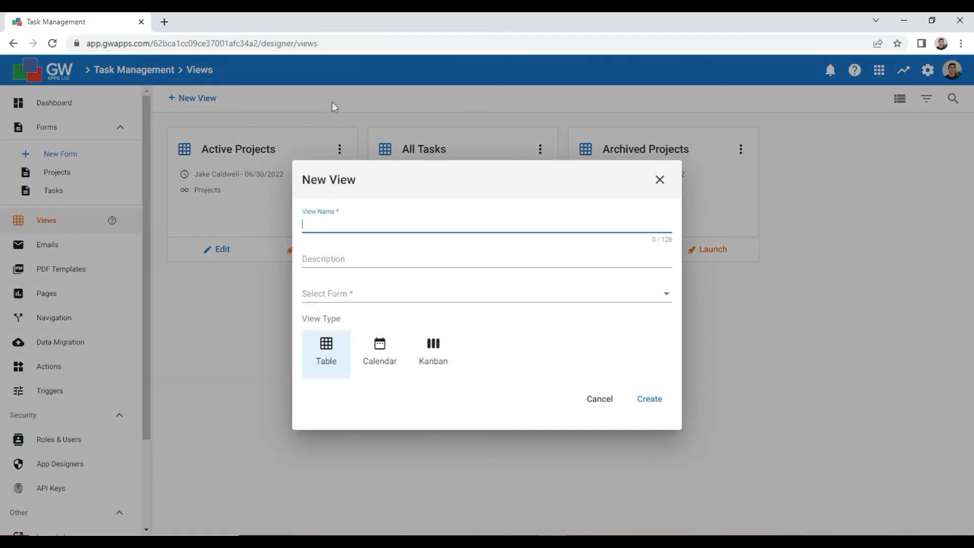
type("Projects Calendar")
left_click(330, 293)
left_click(328, 291)
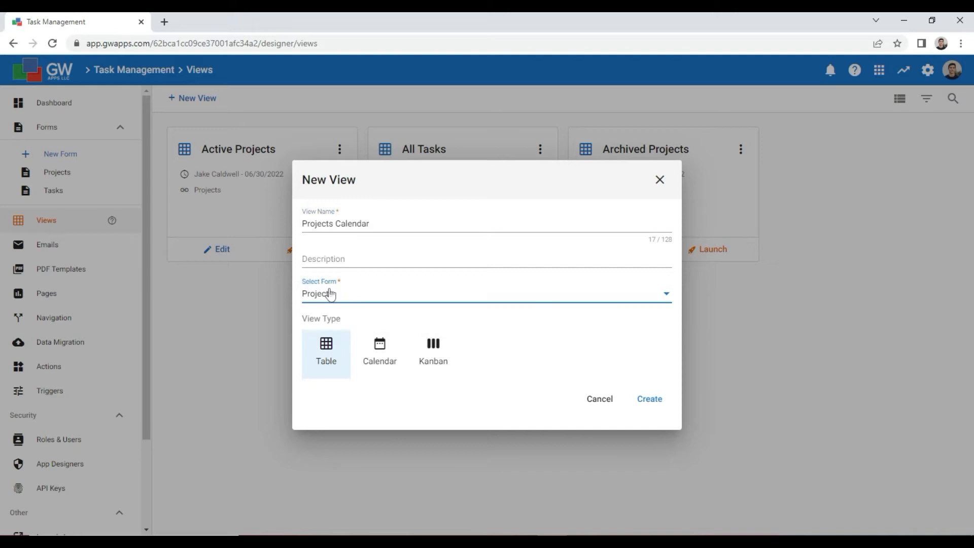
left_click(374, 350)
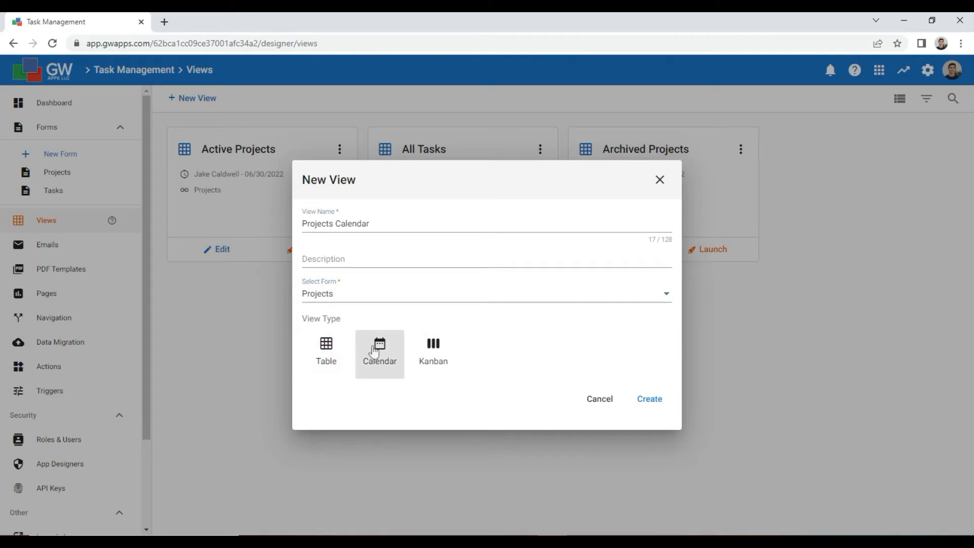
left_click(646, 400)
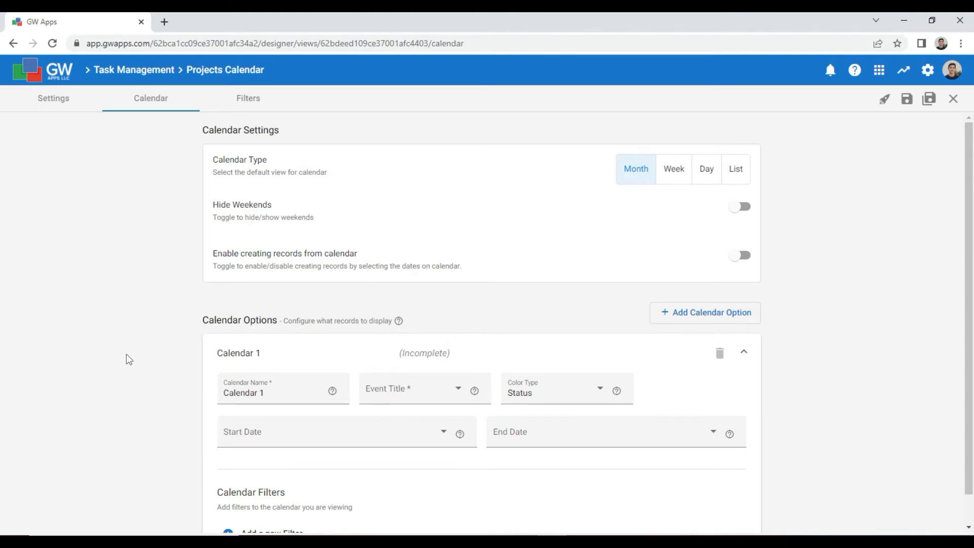
Step: Name the first calendar option "Active Projects", using Project Title as the event title and Status as the color type
scroll(128, 359, "down", 1)
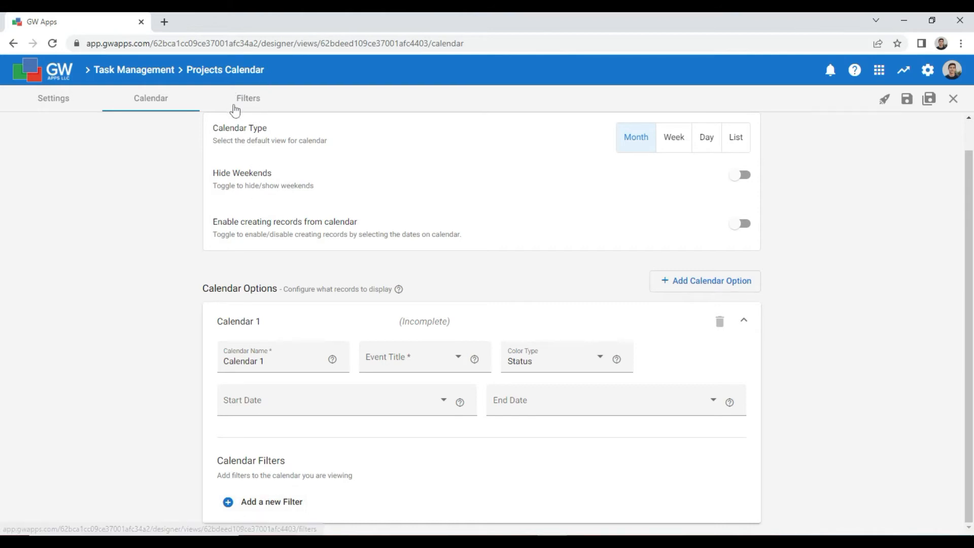
left_click(261, 361)
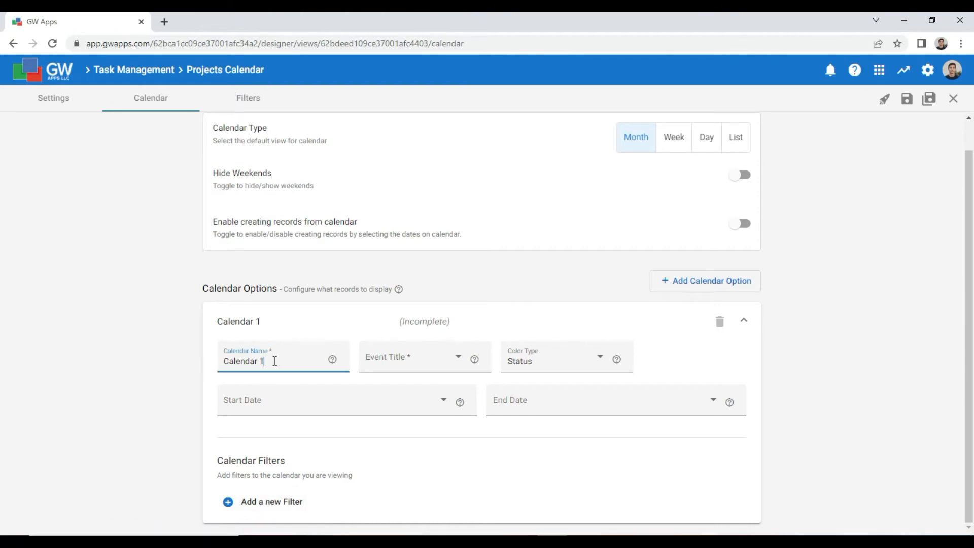
left_click_drag(264, 361, 229, 361)
type("Active P")
type("rojects")
left_click(455, 362)
left_click(455, 362)
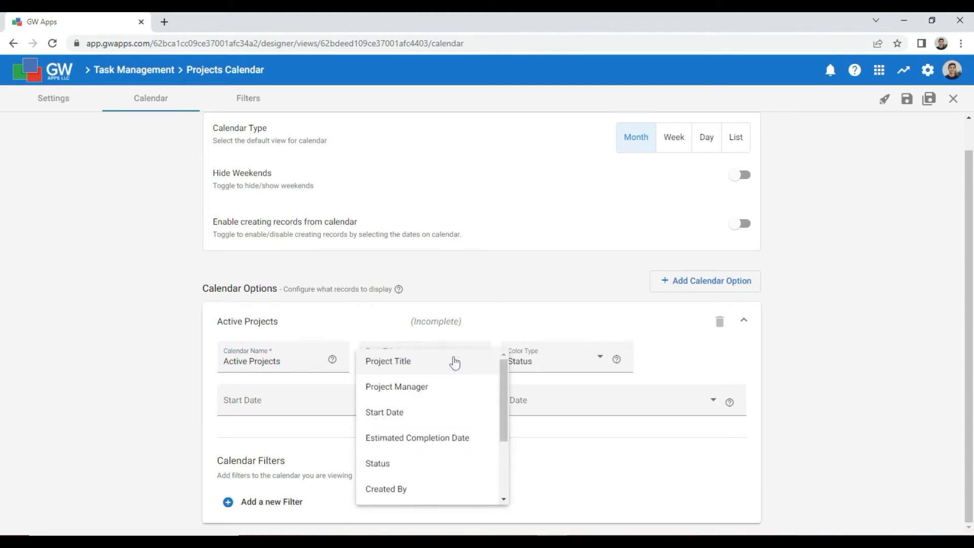
left_click(454, 361)
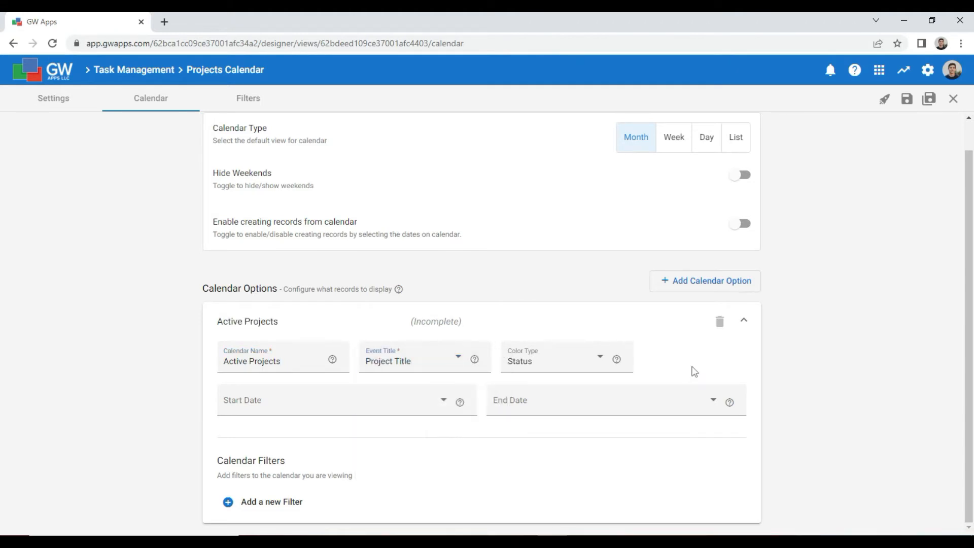
left_click(547, 364)
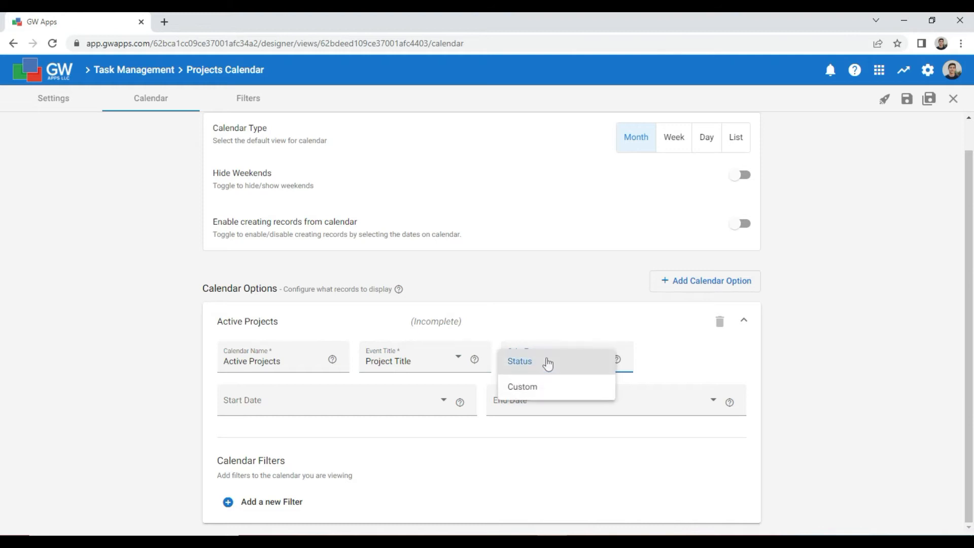
left_click(547, 363)
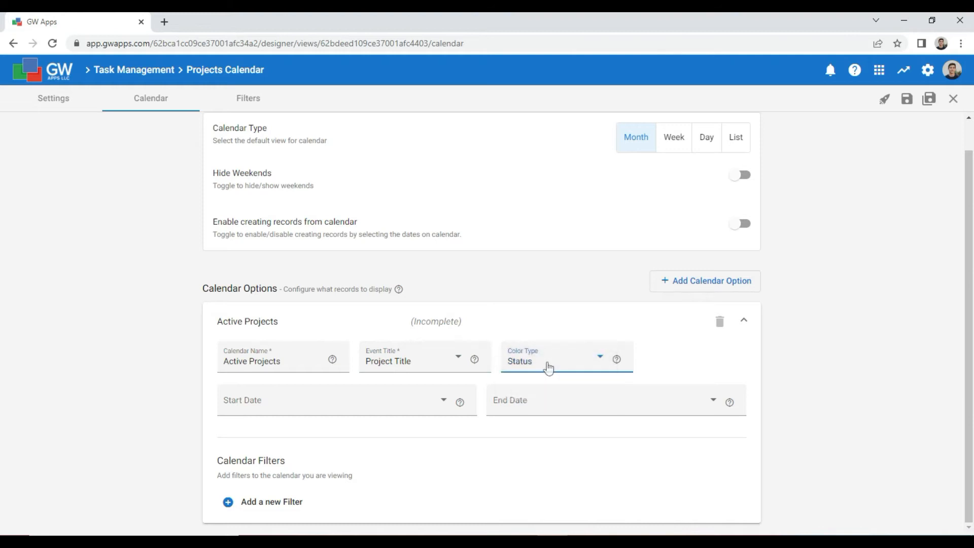
left_click(681, 357)
Step: Map the Active Projects calendar's start to the Start Date field and its end to Estimated Completion Date
left_click(395, 407)
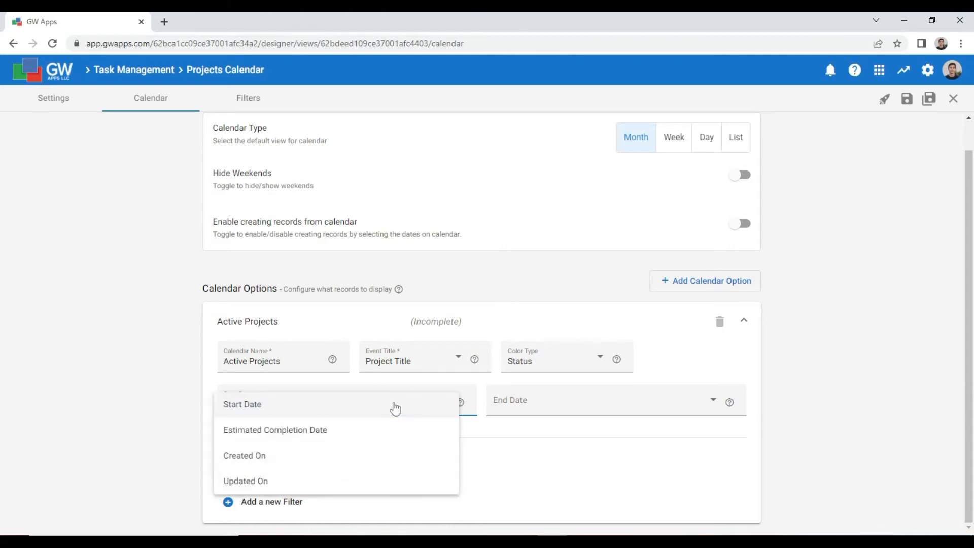
left_click(276, 408)
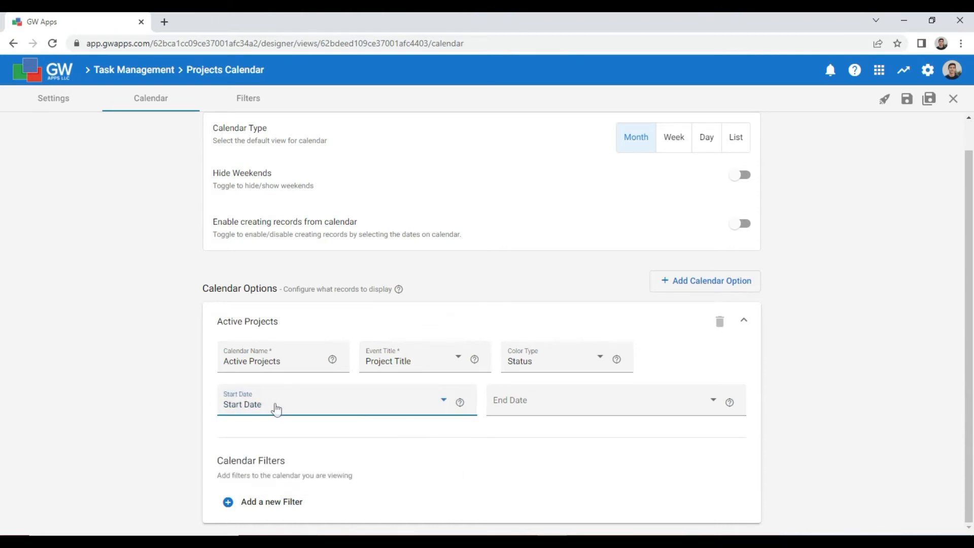
left_click(548, 408)
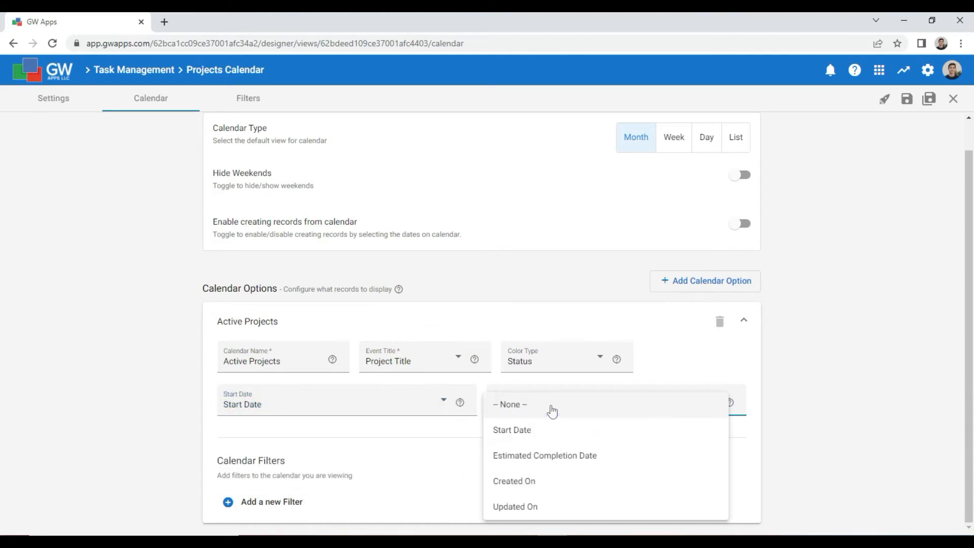
left_click(557, 459)
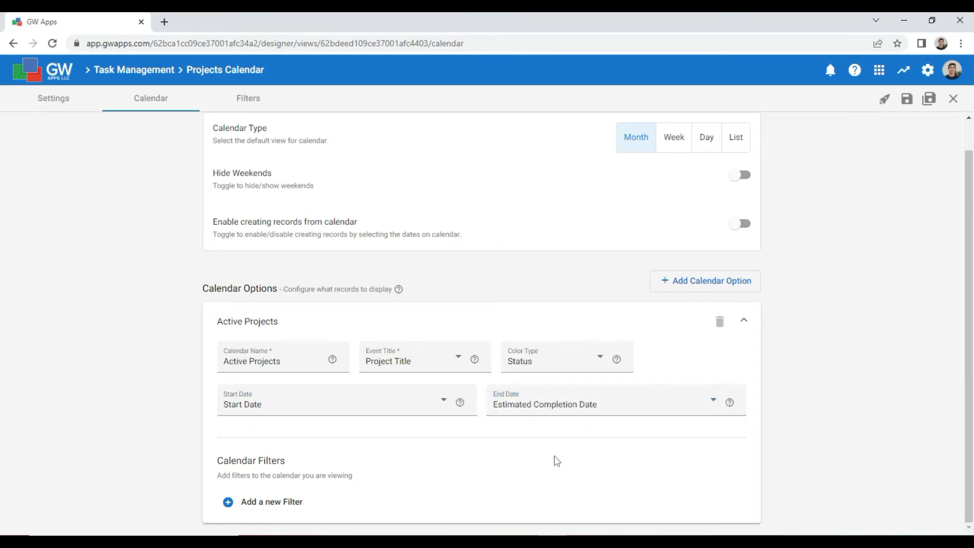
Step: Add a filter to the Active Projects calendar showing only records whose Status equals Active
left_click(269, 505)
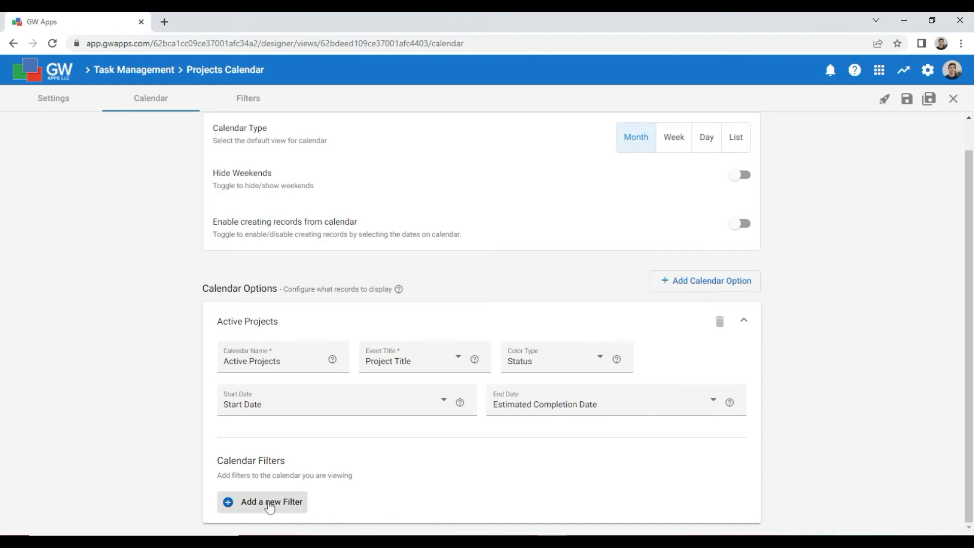
scroll(176, 472, "down", 1)
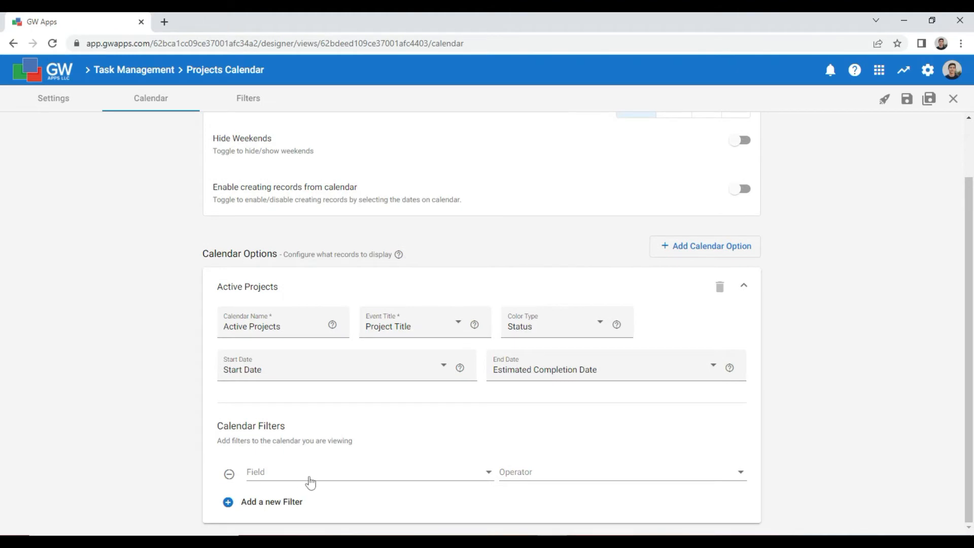
left_click(475, 477)
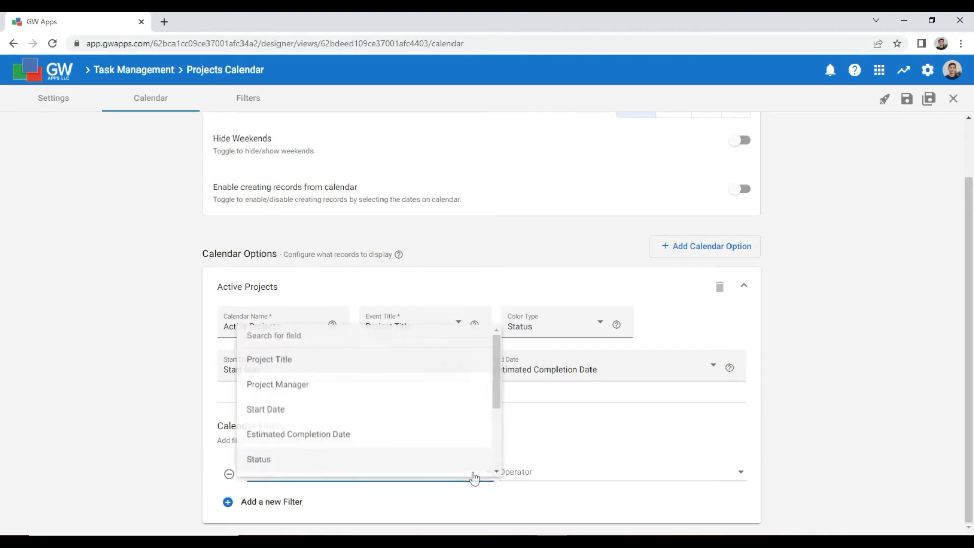
left_click(327, 459)
left_click(532, 471)
left_click(528, 465)
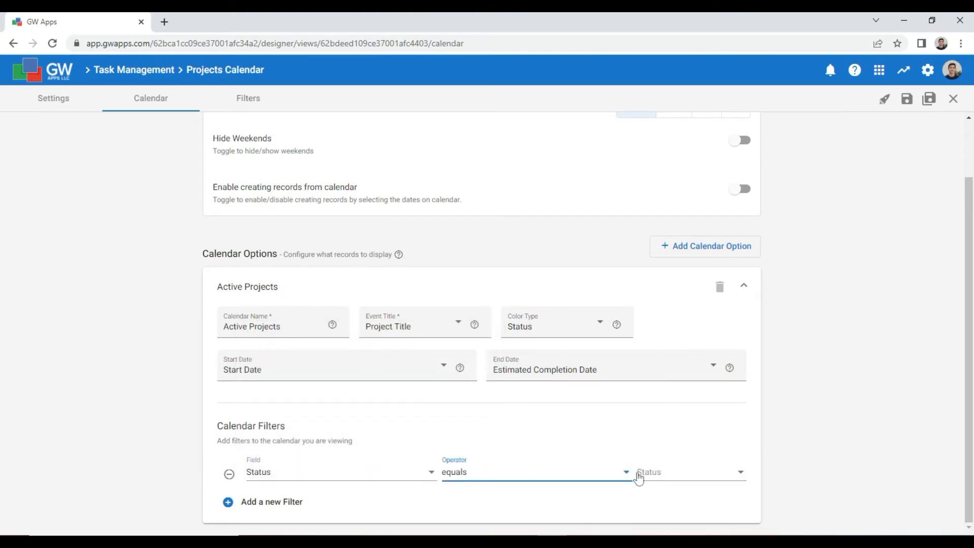
left_click(641, 475)
left_click(661, 439)
left_click(824, 404)
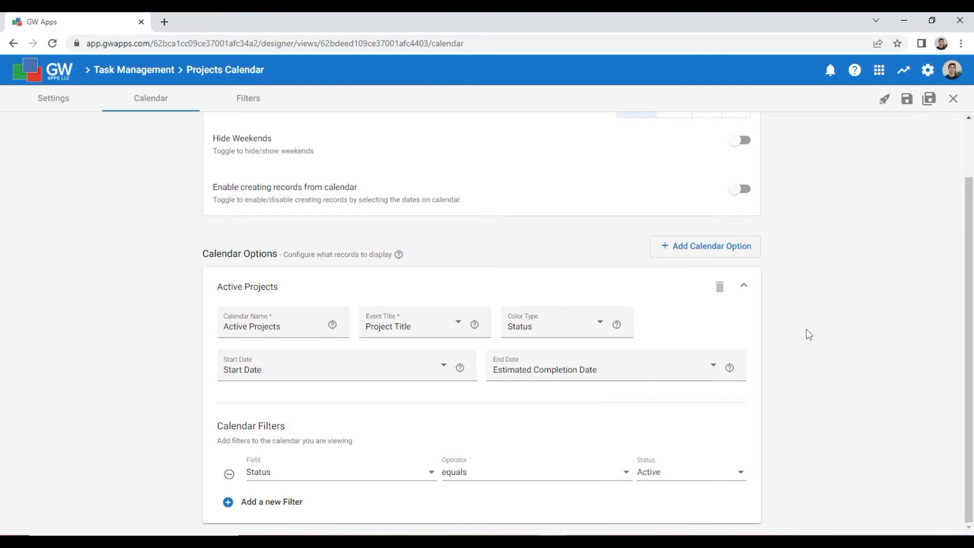
Step: Enable the preview pane in the Projects Calendar view's settings
left_click(53, 98)
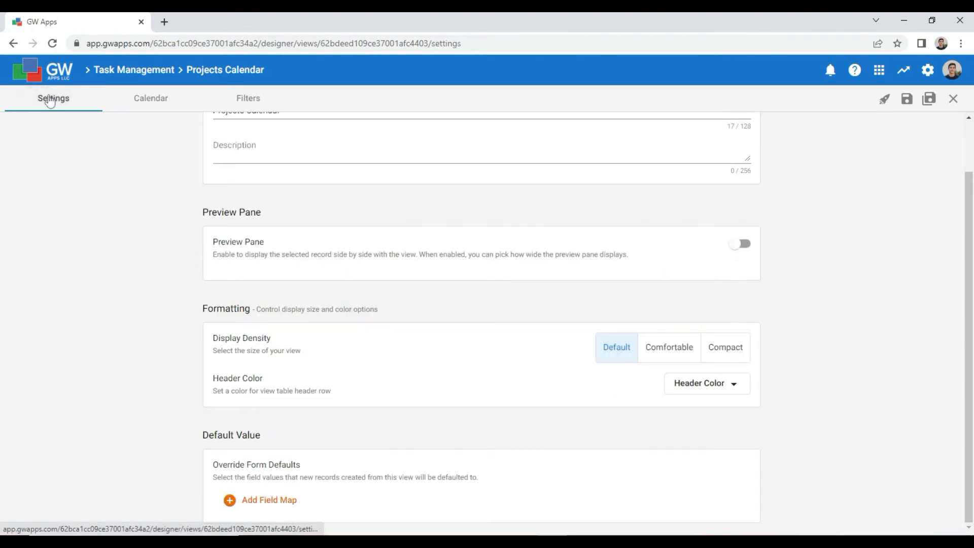
left_click(745, 246)
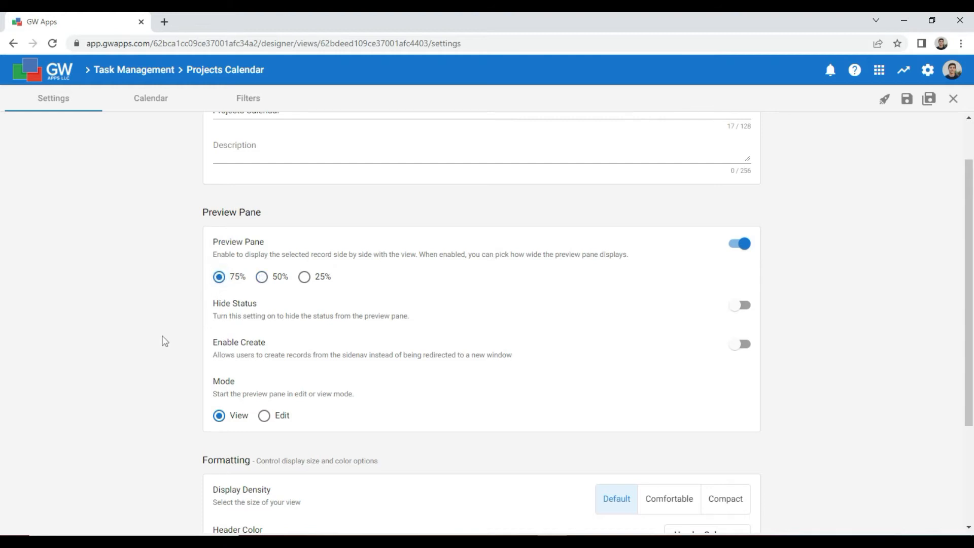
scroll(164, 341, "down", 3)
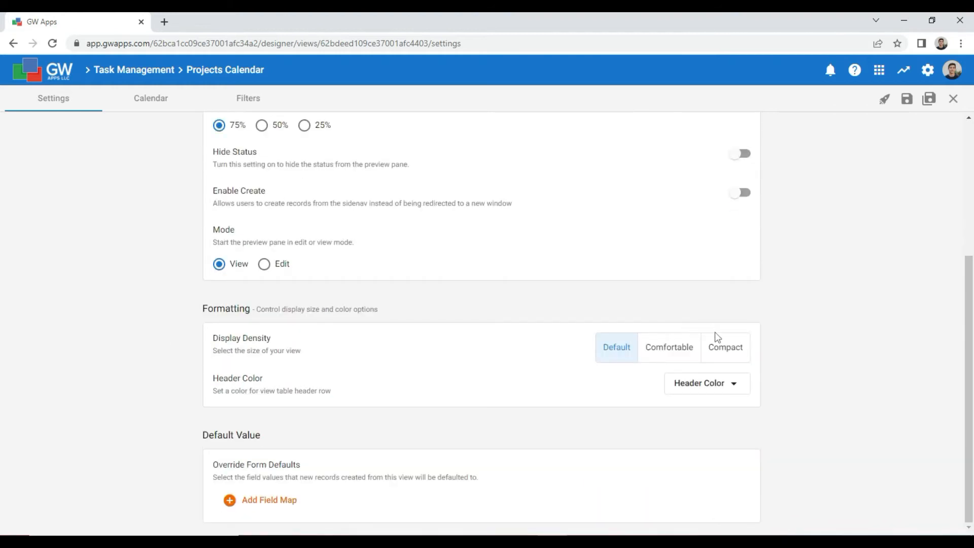
Step: Set the Projects Calendar's display density to Compact and its header color to light blue #c9dcff, and save the view
left_click(723, 345)
left_click(719, 379)
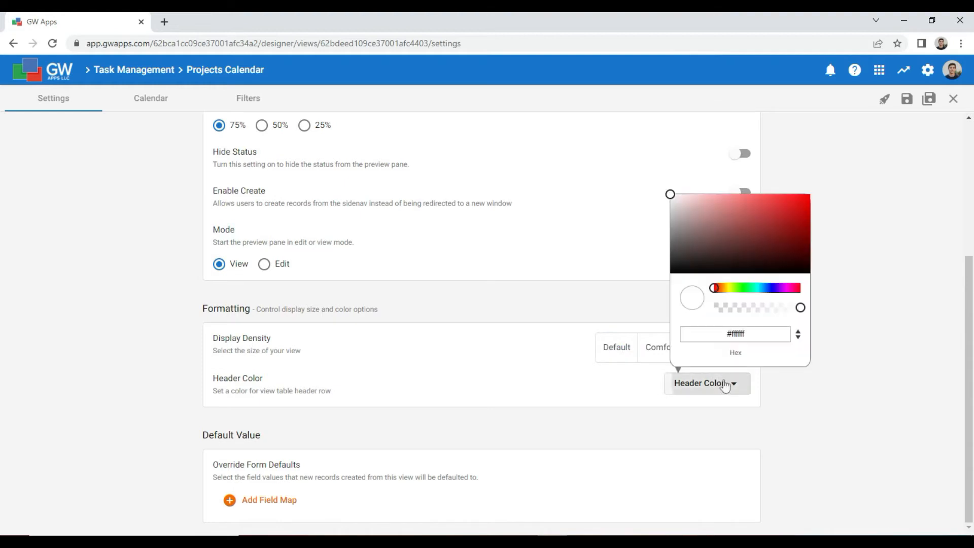
left_click(769, 289)
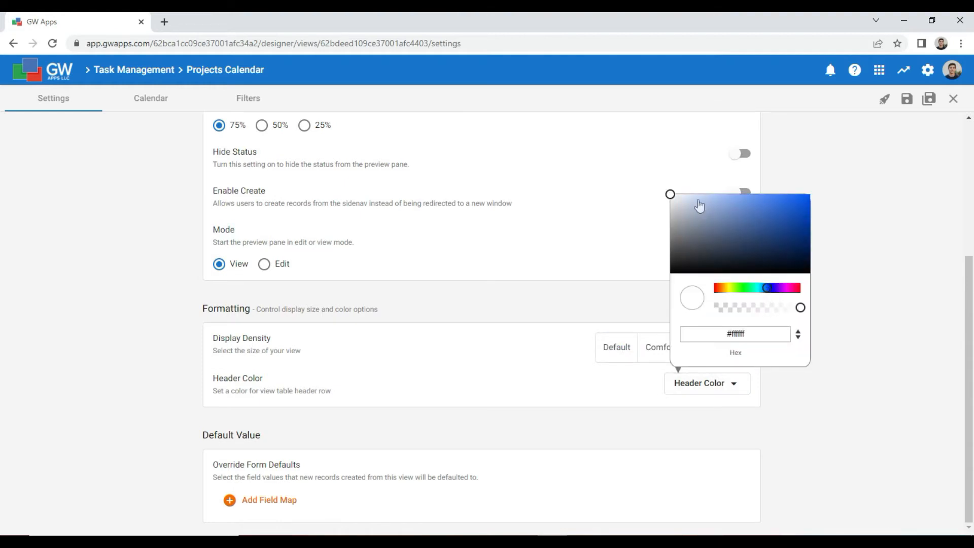
mouse_move(700, 205)
left_mouse_down()
mouse_move(676, 195)
mouse_move(701, 192)
left_mouse_up()
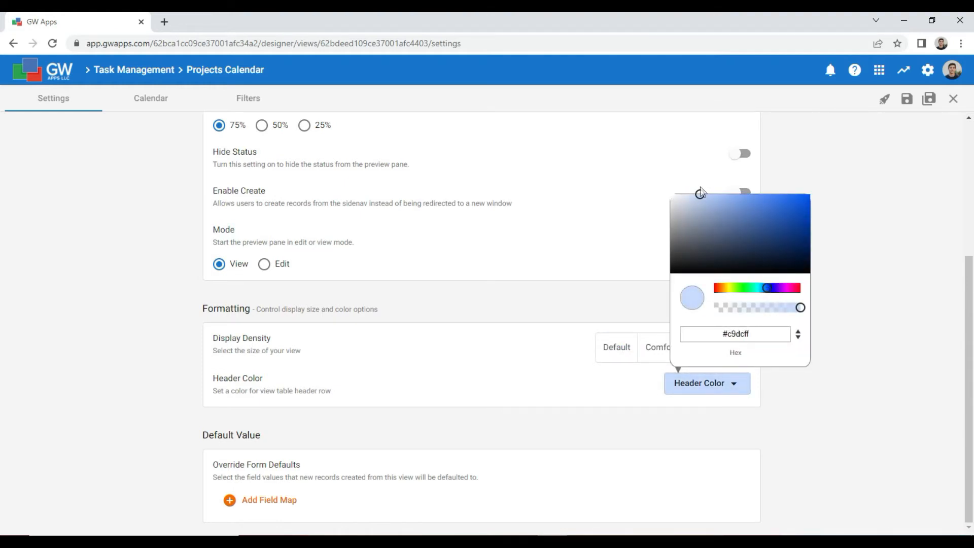
left_click(887, 231)
left_click(907, 100)
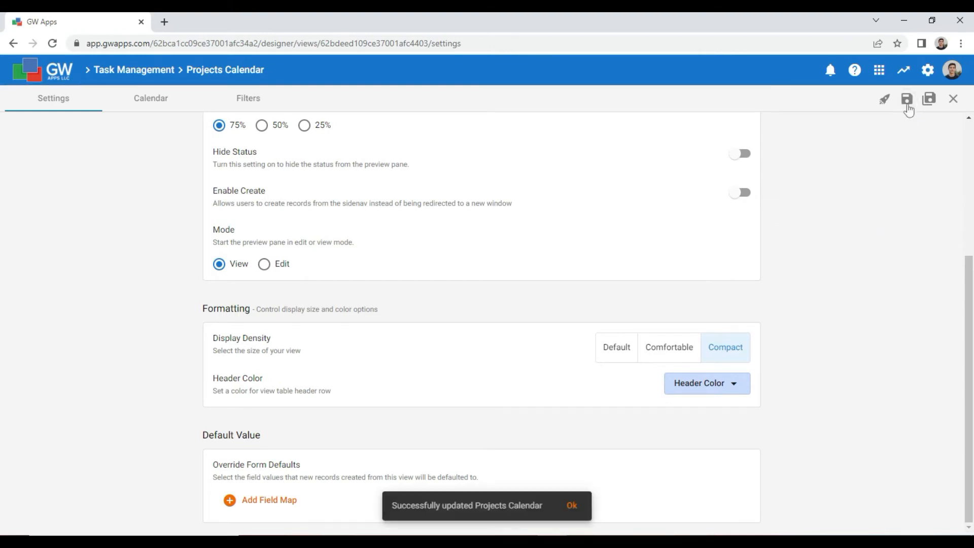
Step: Launch the app and open the All Tasks view for editing
left_click(885, 99)
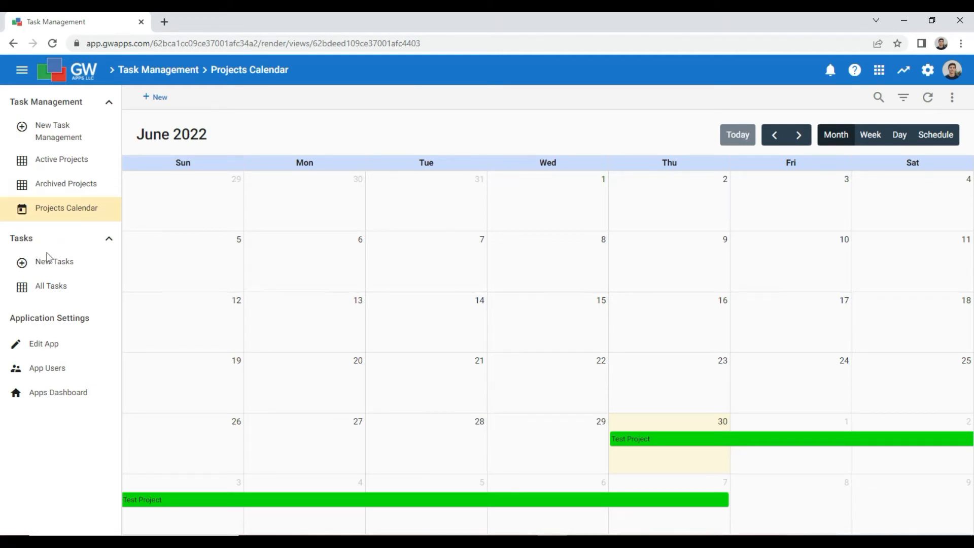
left_click(51, 286)
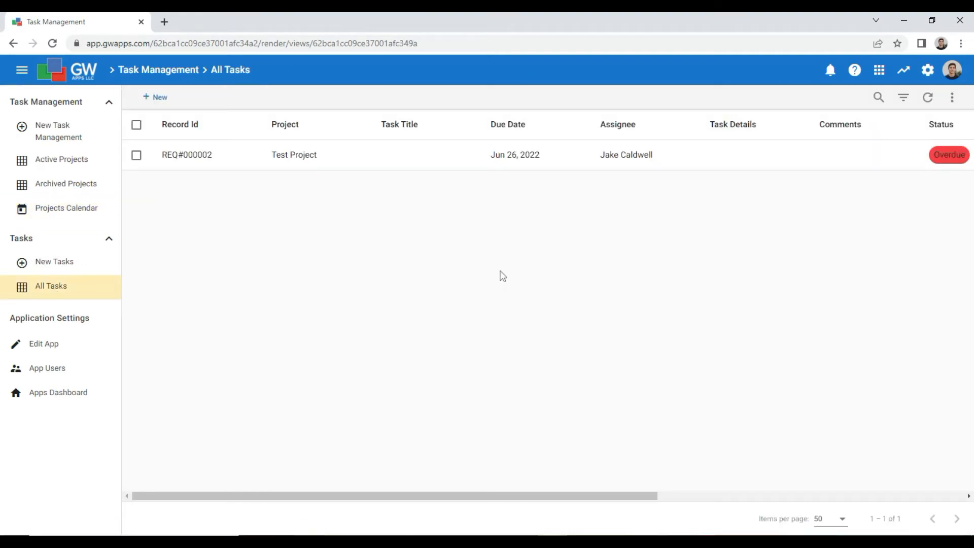
left_click(952, 100)
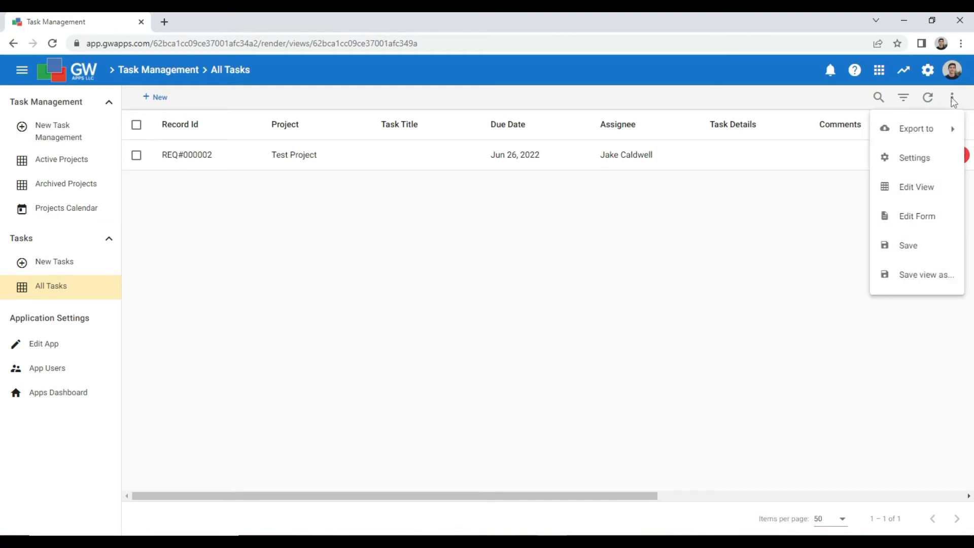
left_click(948, 193)
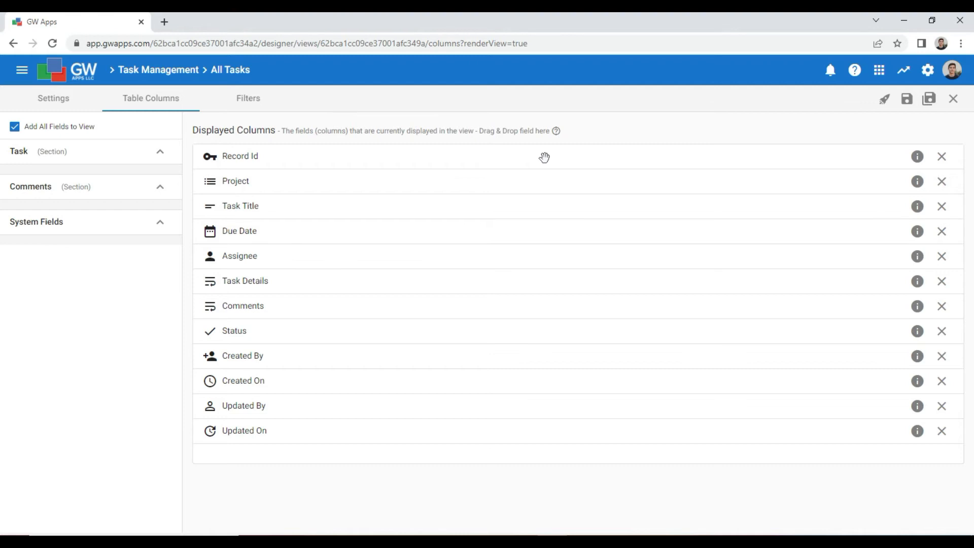
Step: Remove the Record Id, Comments, Created By, Created On, Updated By and Updated On columns from the All Tasks view
left_click(942, 157)
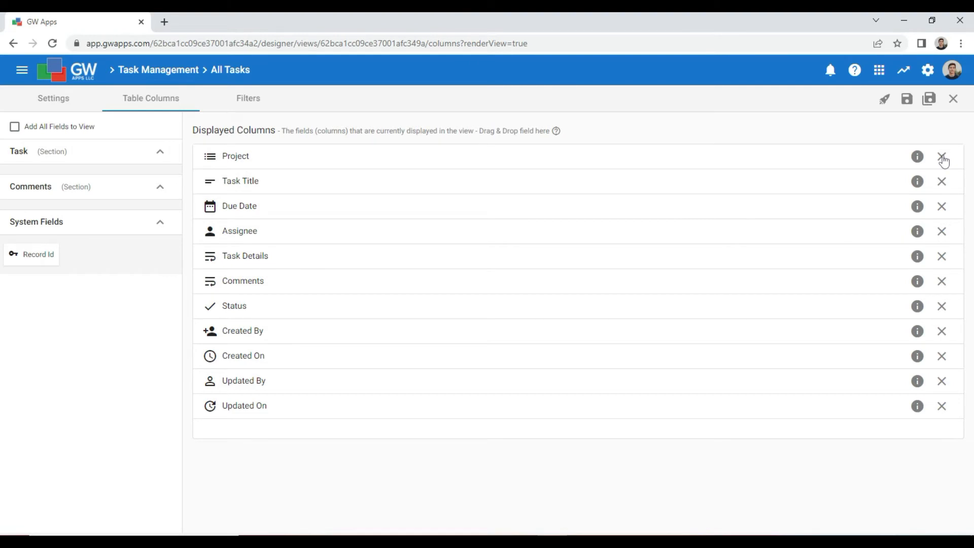
left_click(942, 281)
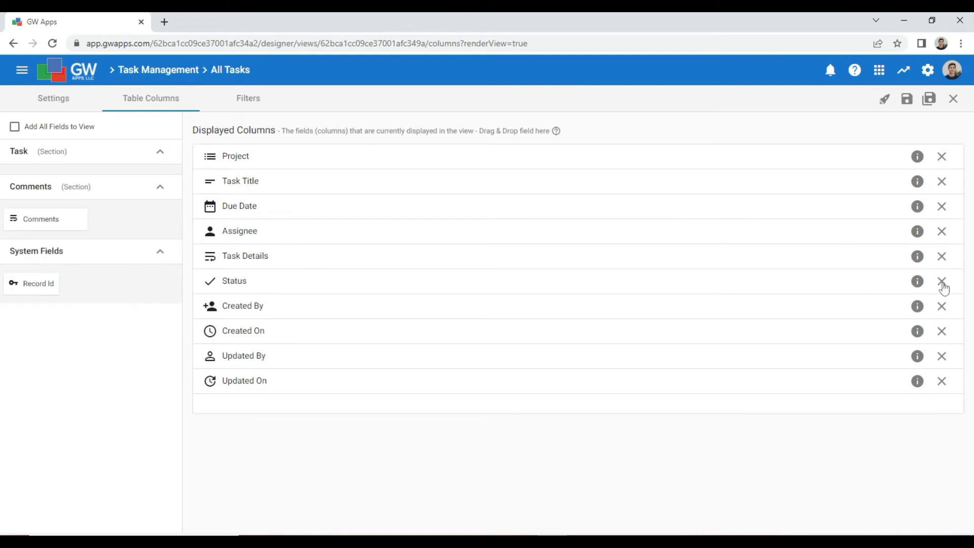
left_click(942, 306)
left_click(942, 307)
left_click(943, 307)
left_click(942, 307)
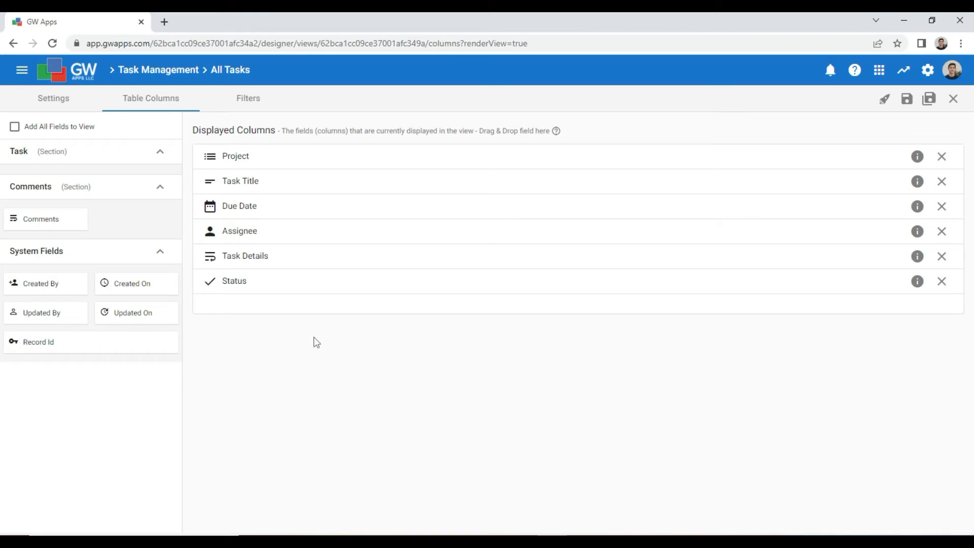
Step: Reorder the columns to Status, Task Title, Task Details, Due Date, Assignee, Project, and save the view
left_click_drag(285, 285, 281, 157)
mouse_move(270, 206)
left_mouse_down()
mouse_move(270, 185)
mouse_move(266, 195)
left_mouse_up()
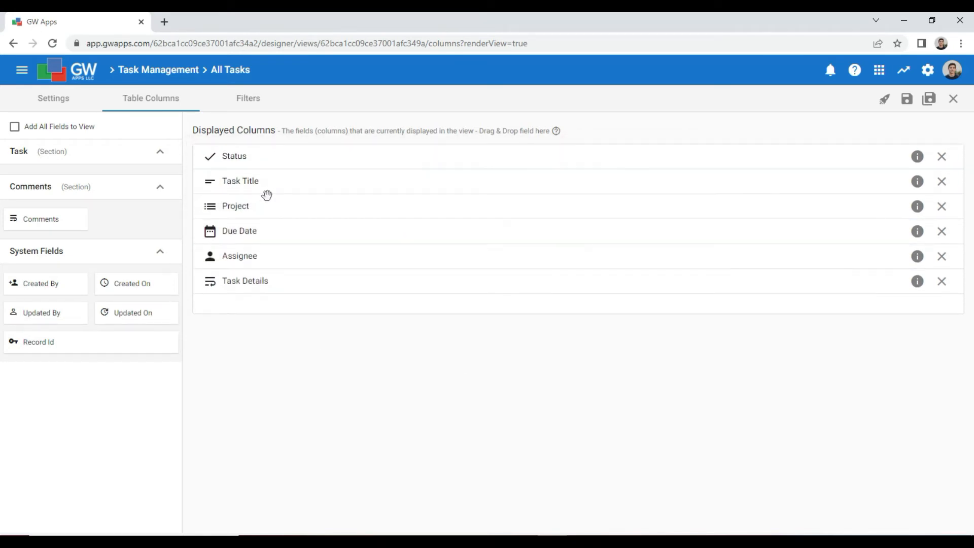
left_click_drag(271, 284, 270, 217)
left_click_drag(271, 255, 270, 232)
left_click_drag(276, 278, 271, 258)
mouse_move(267, 208)
left_mouse_down()
mouse_move(272, 280)
mouse_move(279, 208)
left_mouse_up()
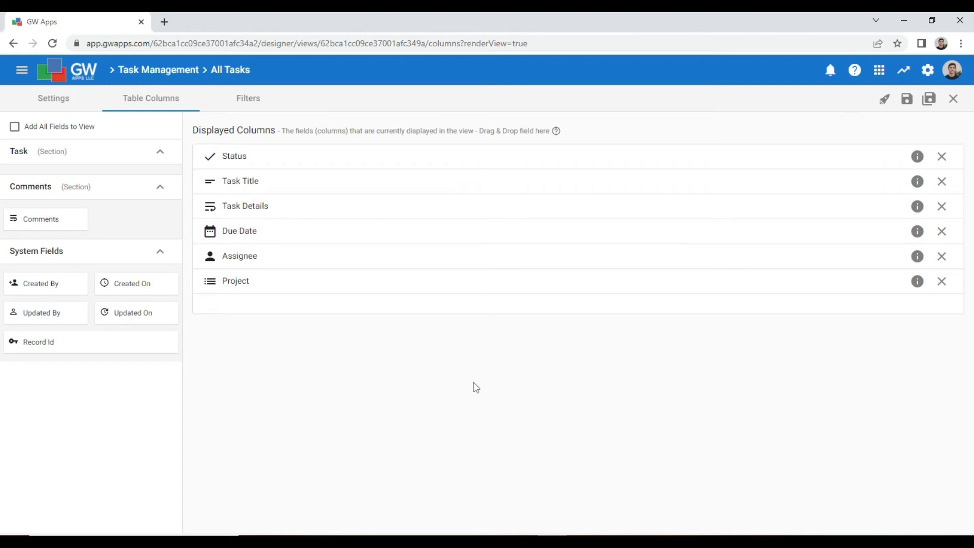
left_click(906, 99)
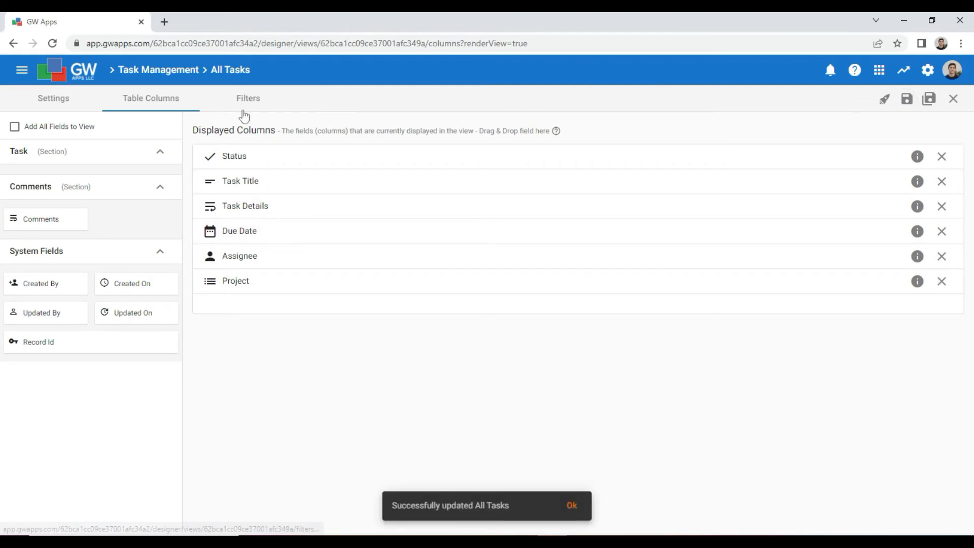
Step: Rename the All Tasks view to "In Progress Tasks", then save and close the view designer
left_click(60, 99)
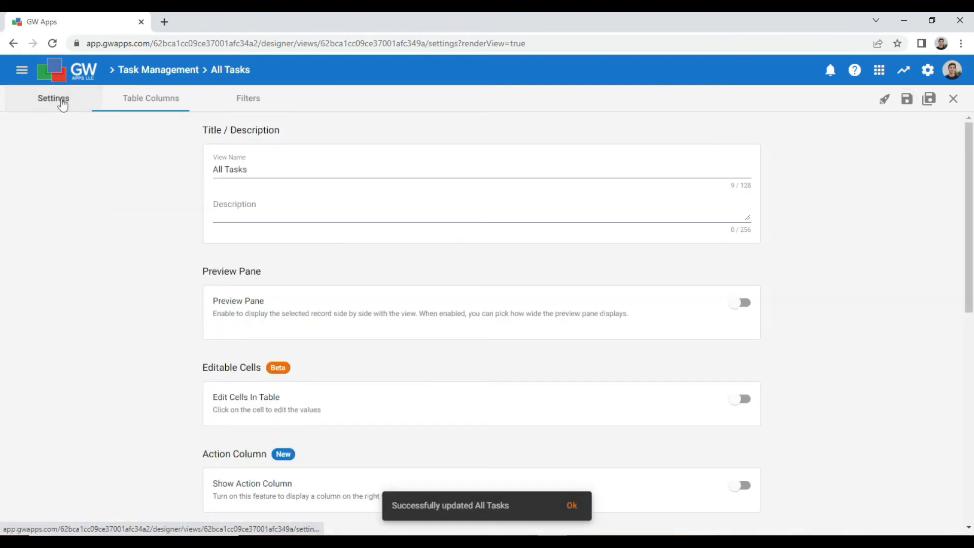
left_click(391, 174)
key("ctrl+a")
type("In Pr")
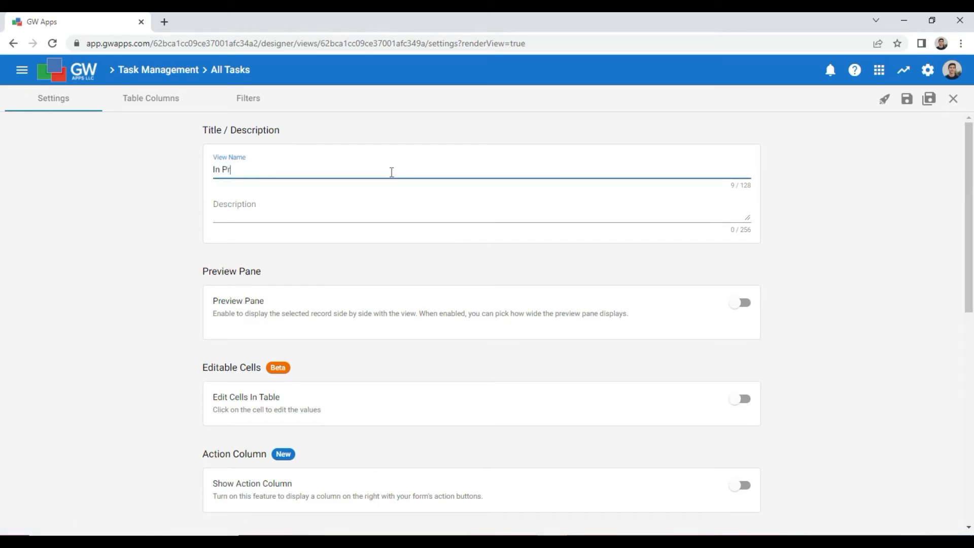
type("ogress Tasks")
left_click(109, 293)
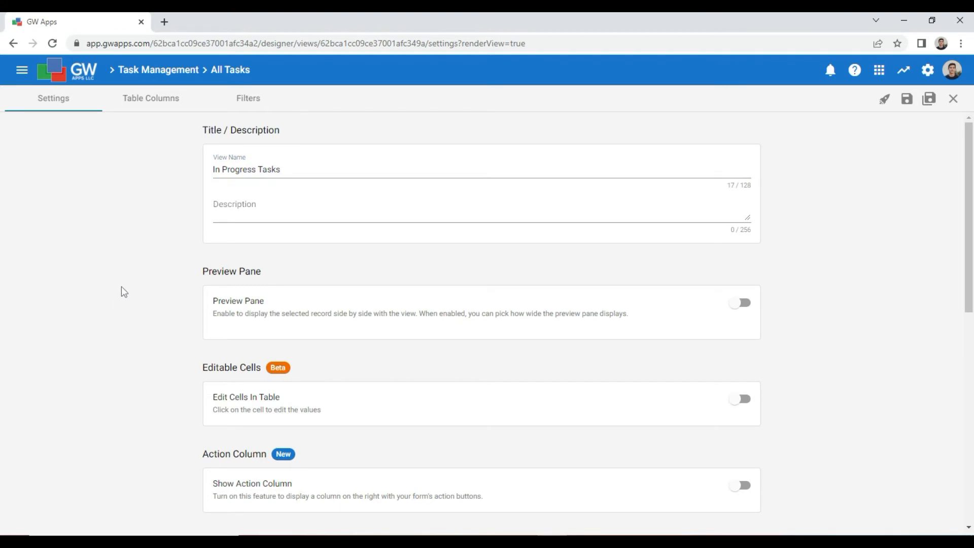
left_click(929, 99)
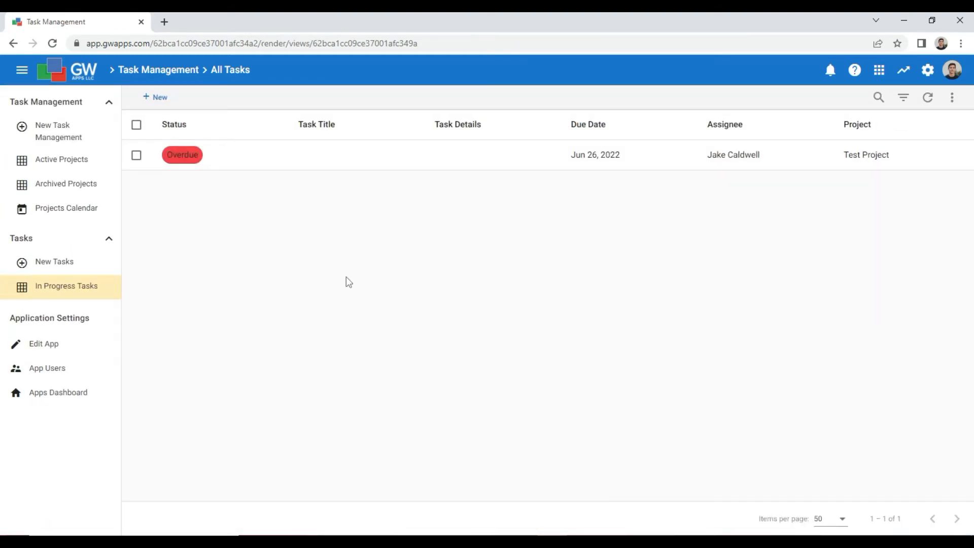
Step: Center-align the Status column and set its column width to X-Small
left_click(171, 124)
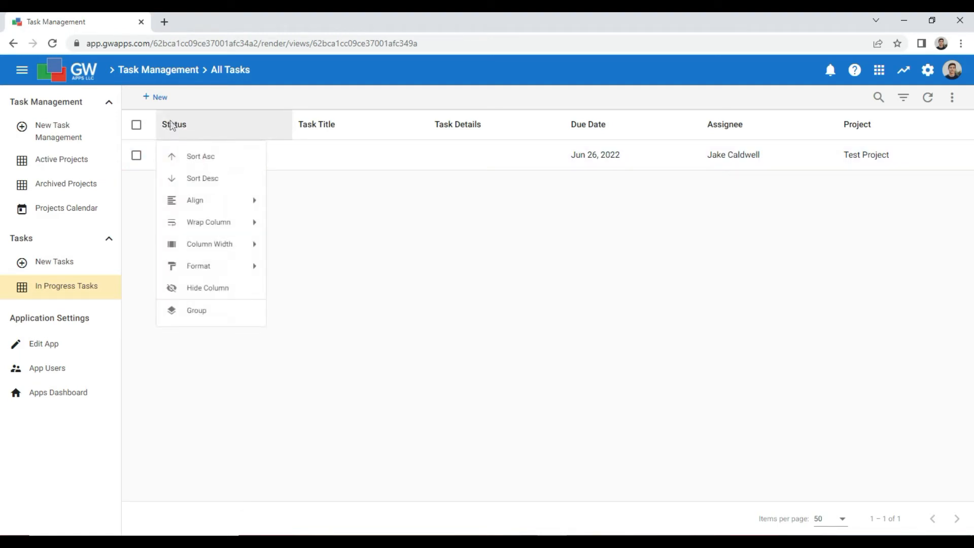
mouse_move(239, 209)
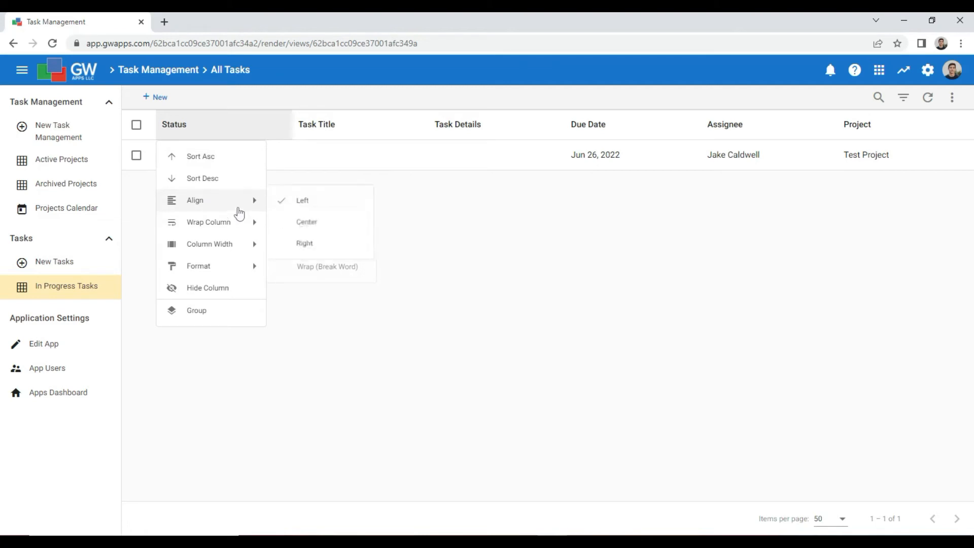
left_click(300, 222)
left_click(215, 127)
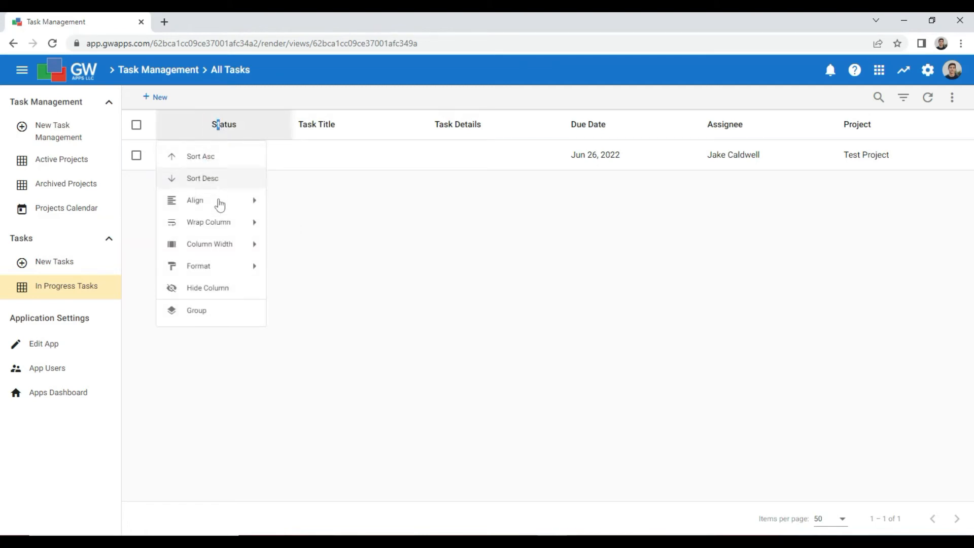
mouse_move(222, 244)
left_click(317, 332)
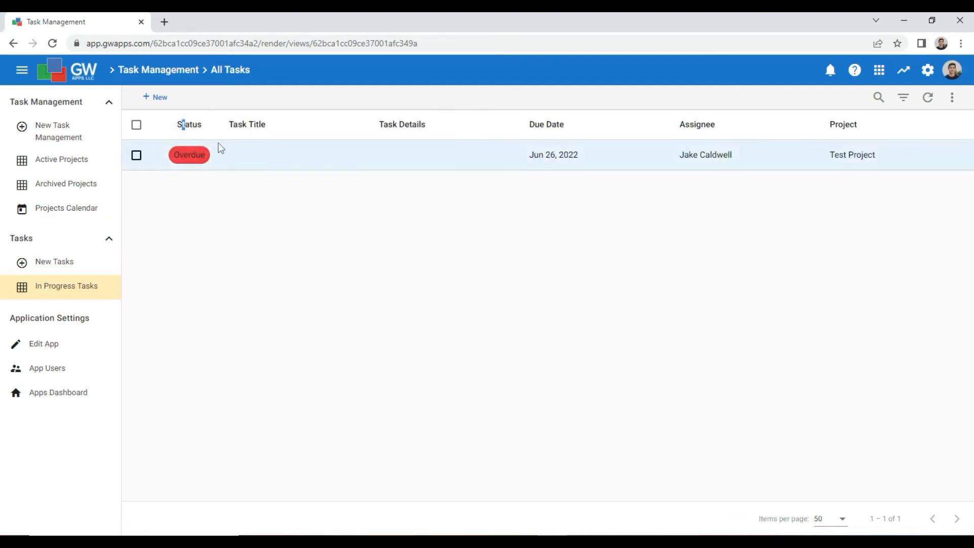
Step: Change the Status column's format to Icon & Color
left_click(198, 127)
mouse_move(219, 273)
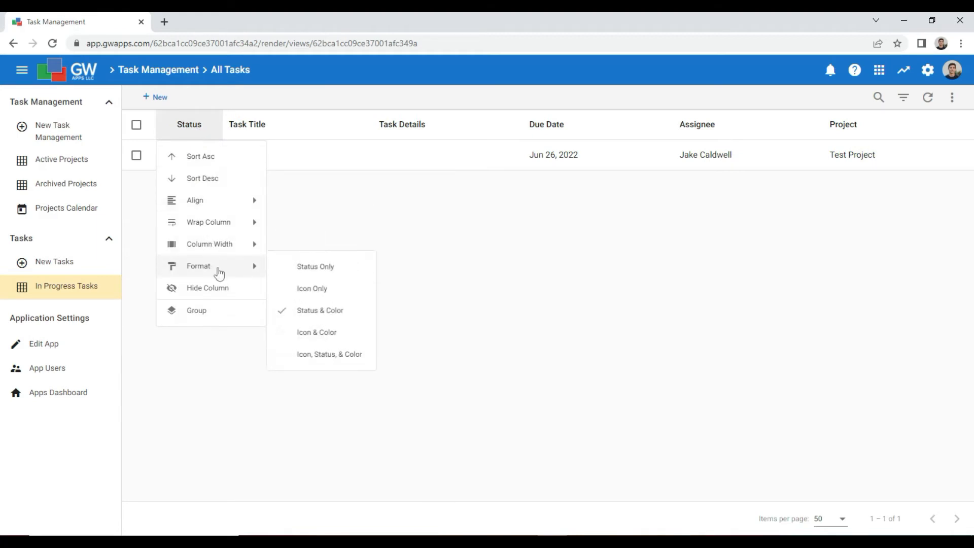
left_click(318, 337)
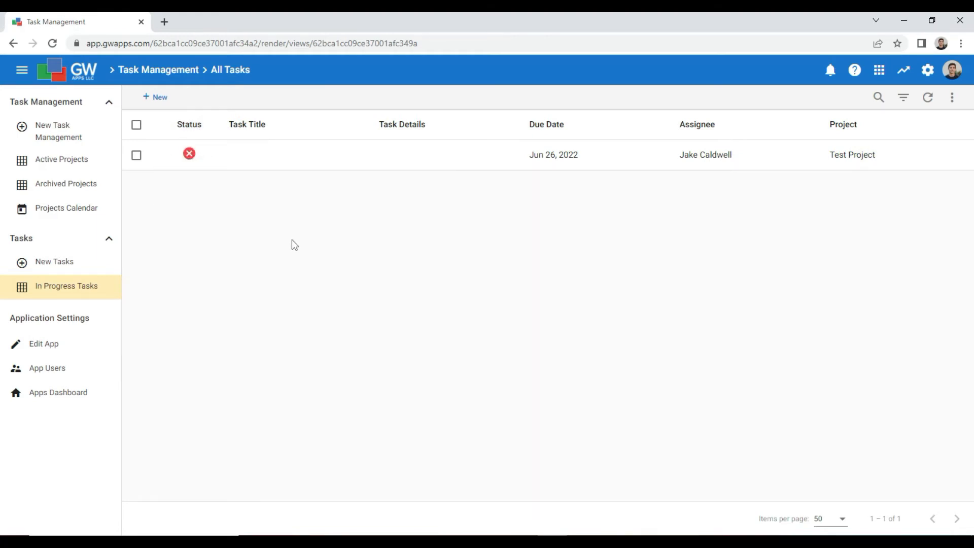
left_click(259, 126)
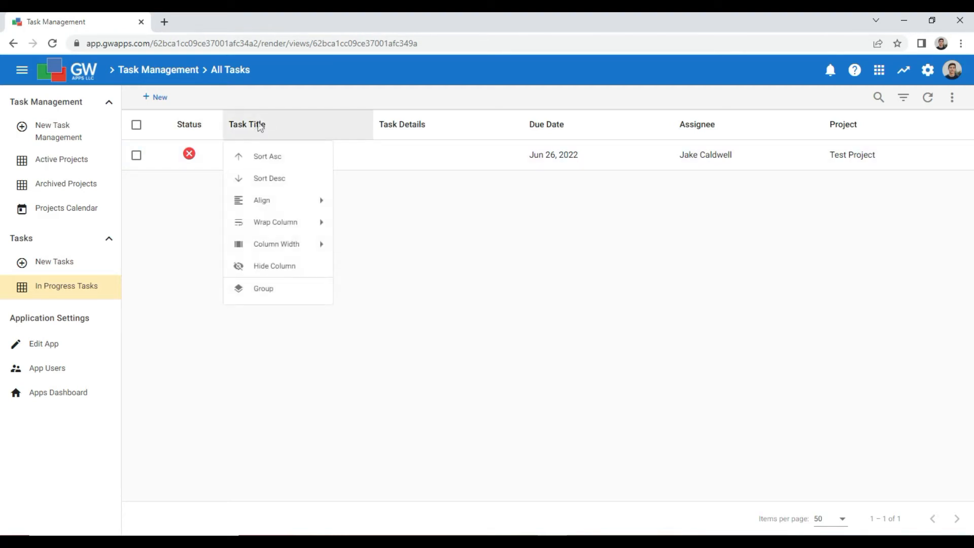
mouse_move(275, 199)
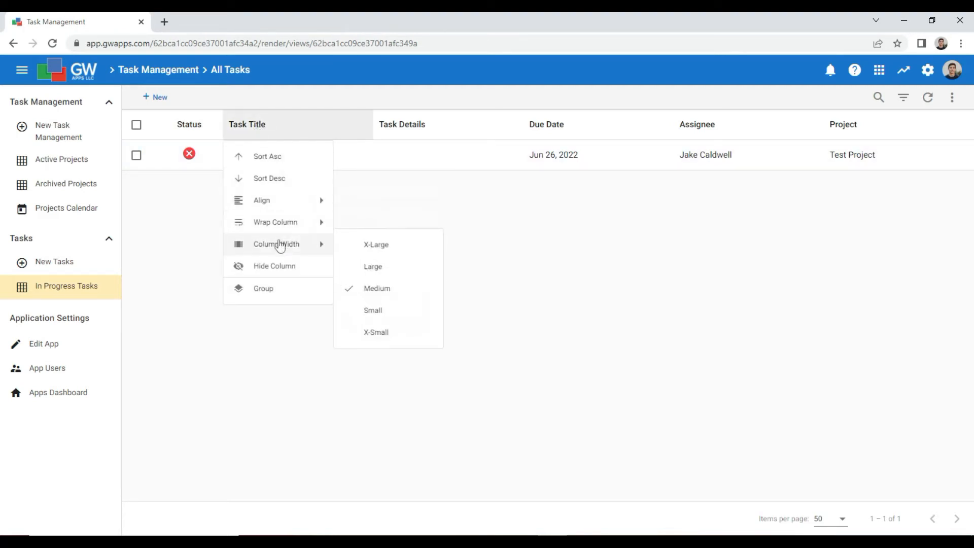
left_click(405, 122)
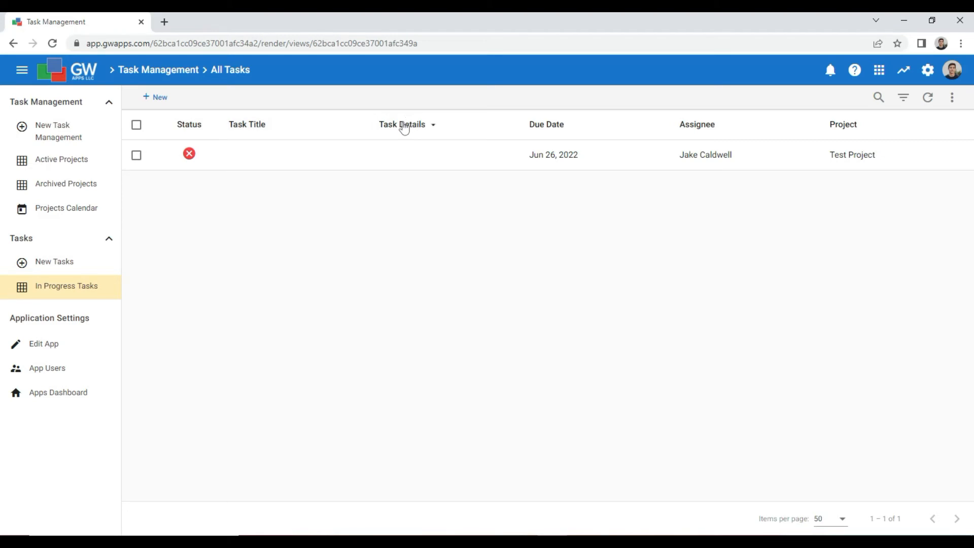
Step: Set text wrapping for the Task Details column
left_click(405, 124)
mouse_move(411, 202)
mouse_move(418, 252)
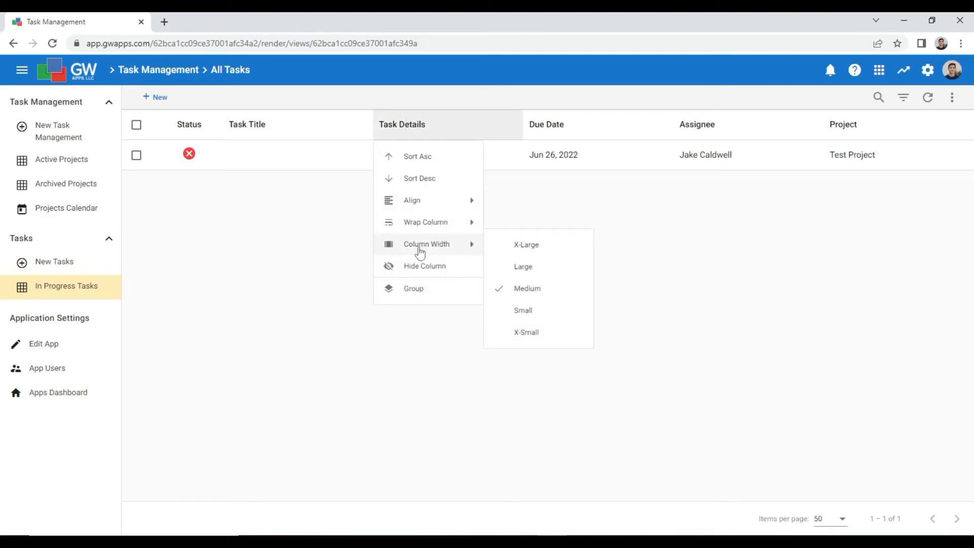
mouse_move(433, 225)
left_click(516, 245)
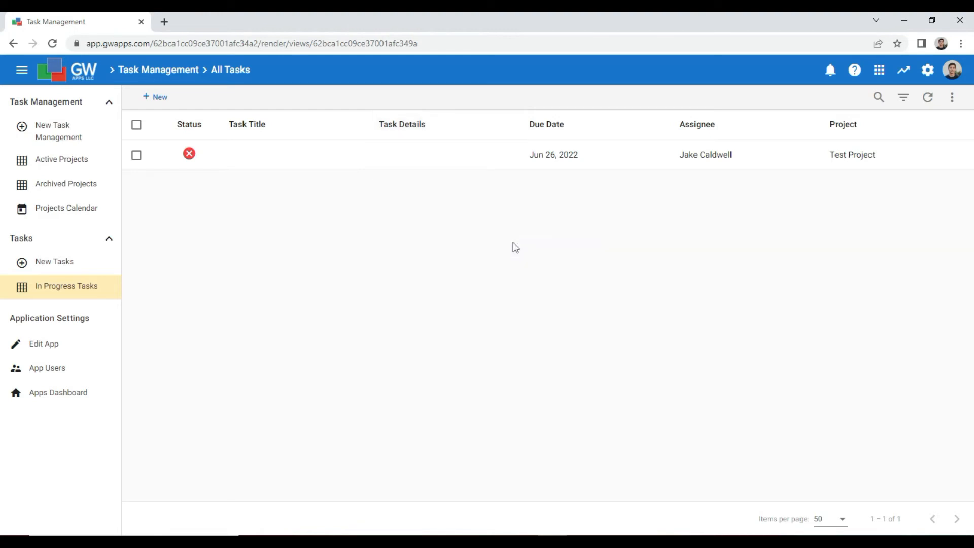
left_click(418, 128)
mouse_move(431, 249)
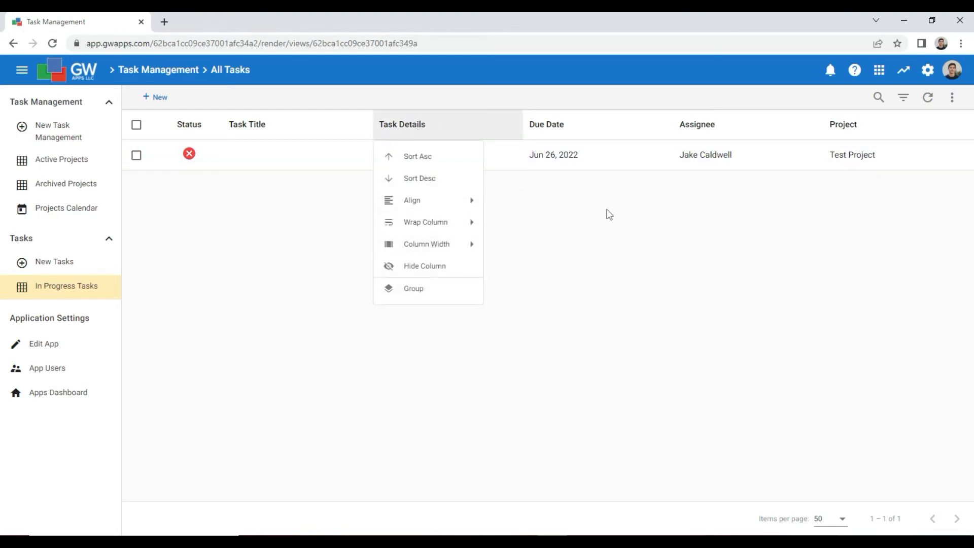
left_click(561, 135)
Step: Set the Due Date column's width to X-Small and its date format to the short numeric style, as in 6/26/22
left_click(561, 133)
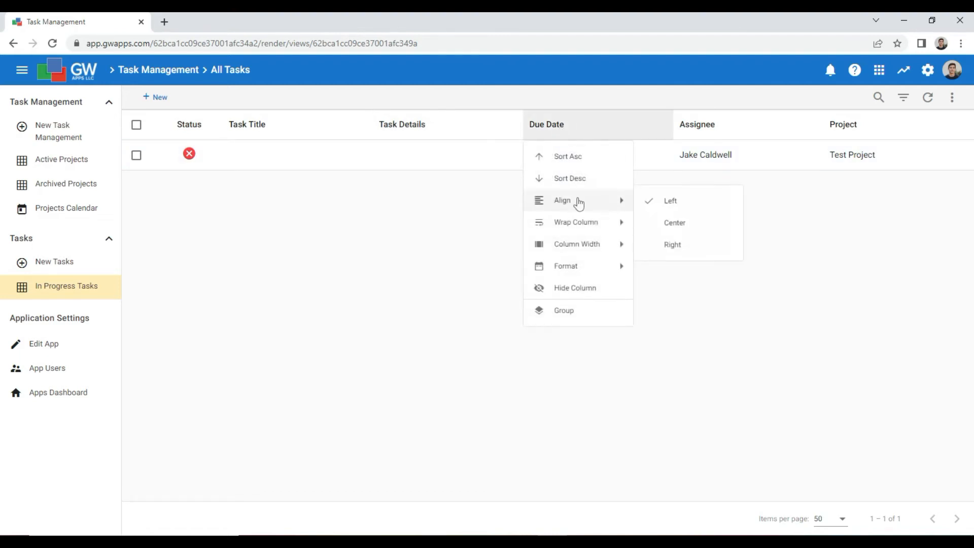
mouse_move(581, 218)
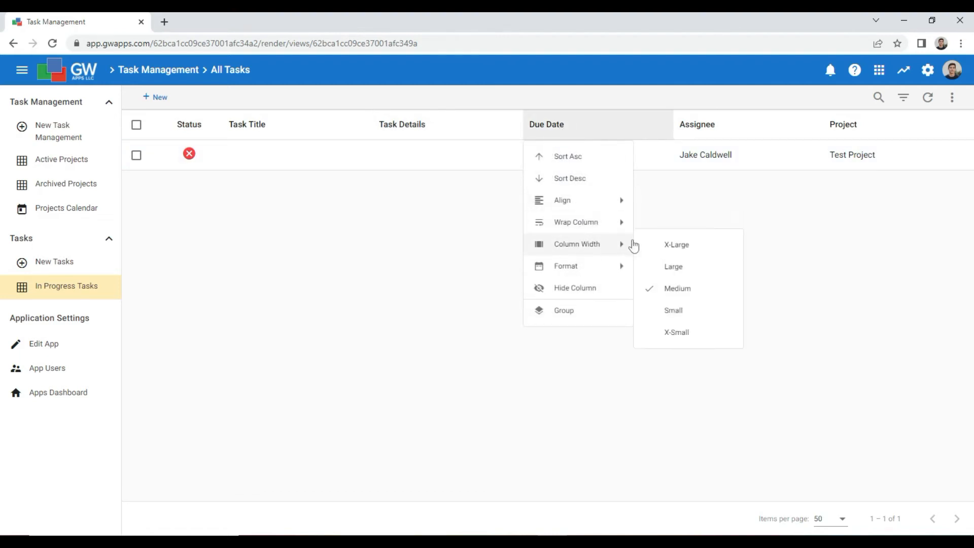
left_click(675, 335)
left_click(609, 127)
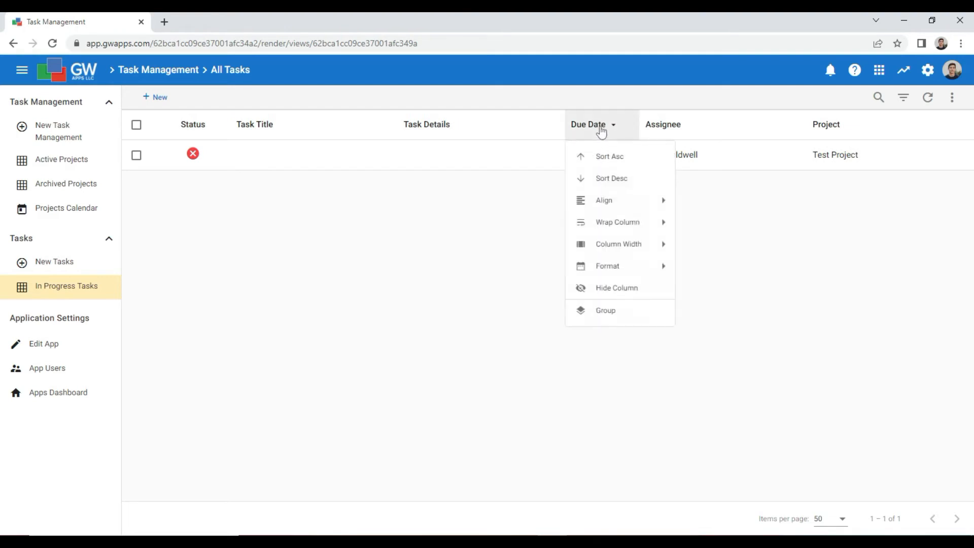
mouse_move(634, 266)
left_click(696, 278)
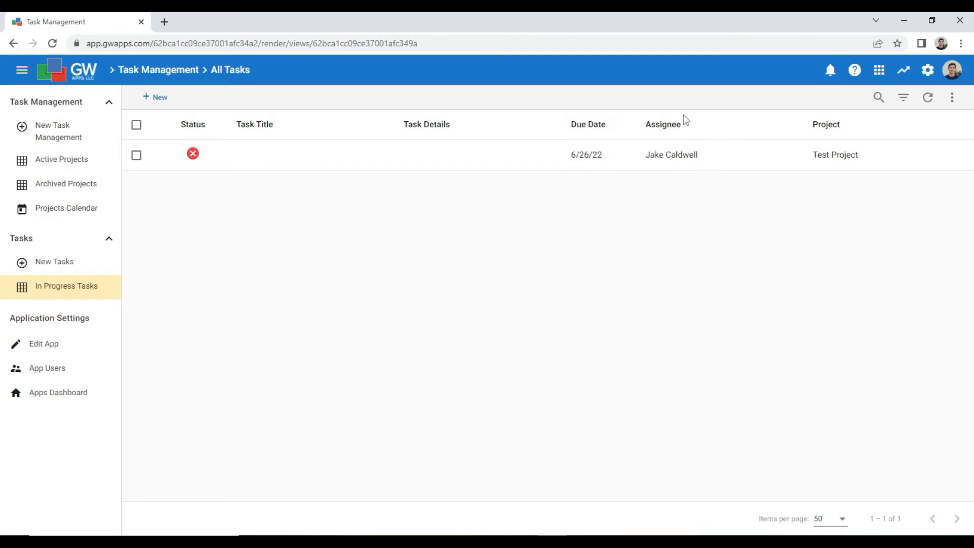
Step: Set the Project column's width to X-Large
left_click(826, 127)
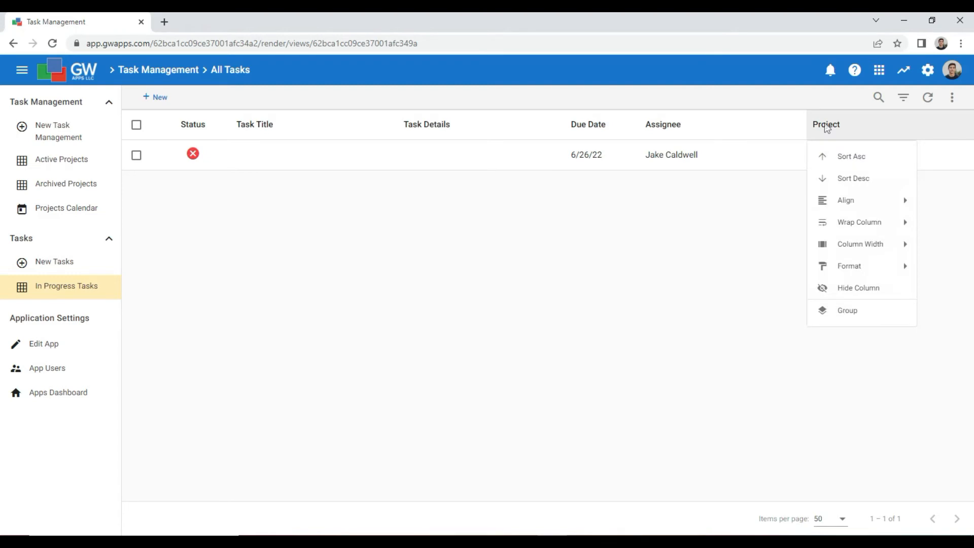
mouse_move(859, 244)
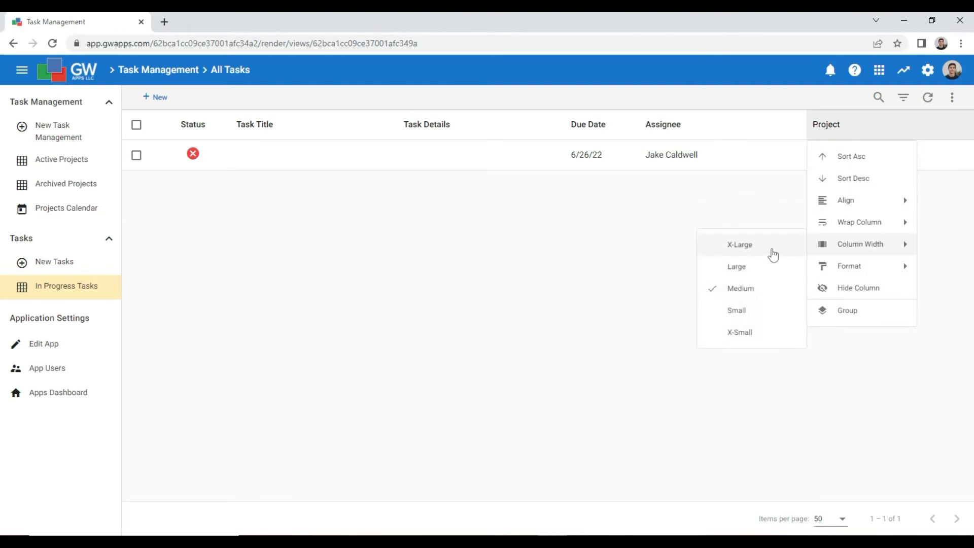
left_click(772, 254)
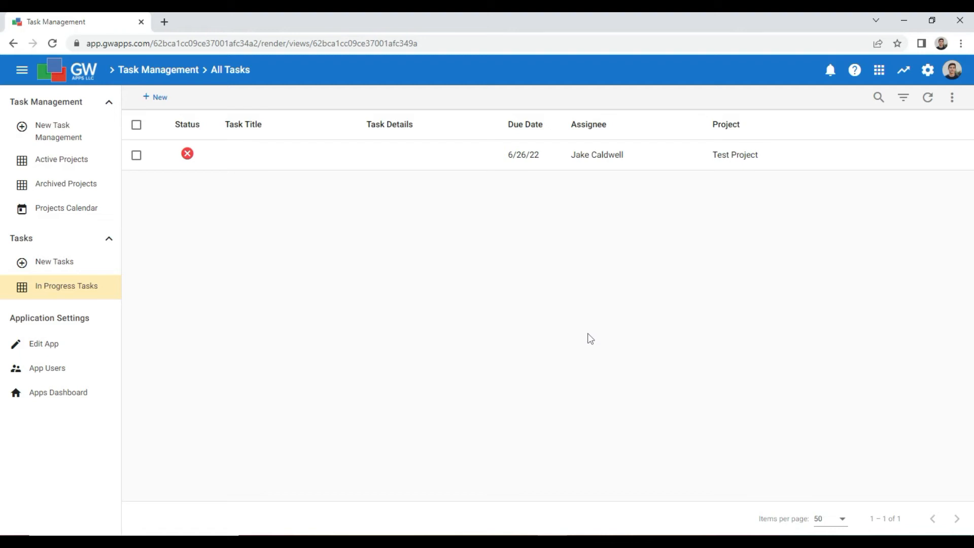
Step: Sort the tasks by Due Date in ascending order and save the changes to the view
left_click(532, 133)
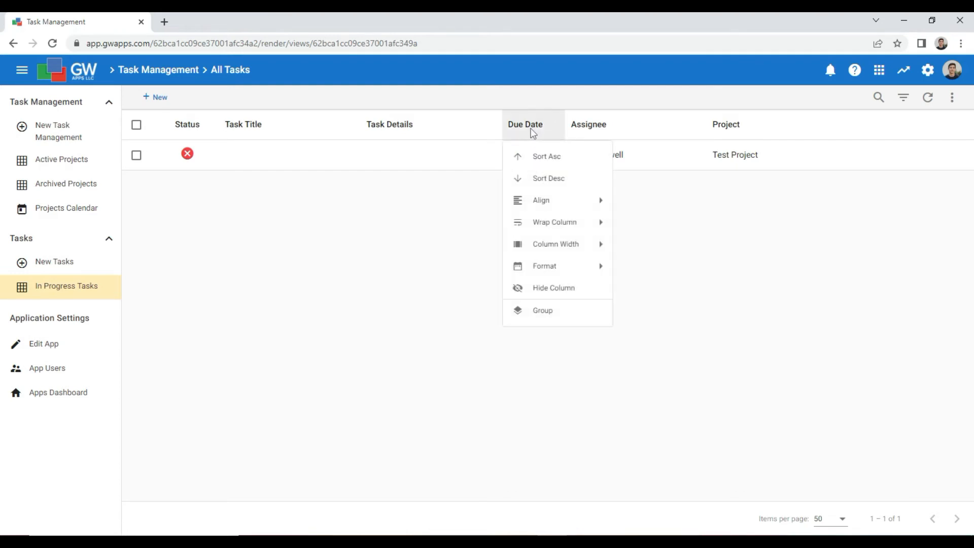
left_click(542, 168)
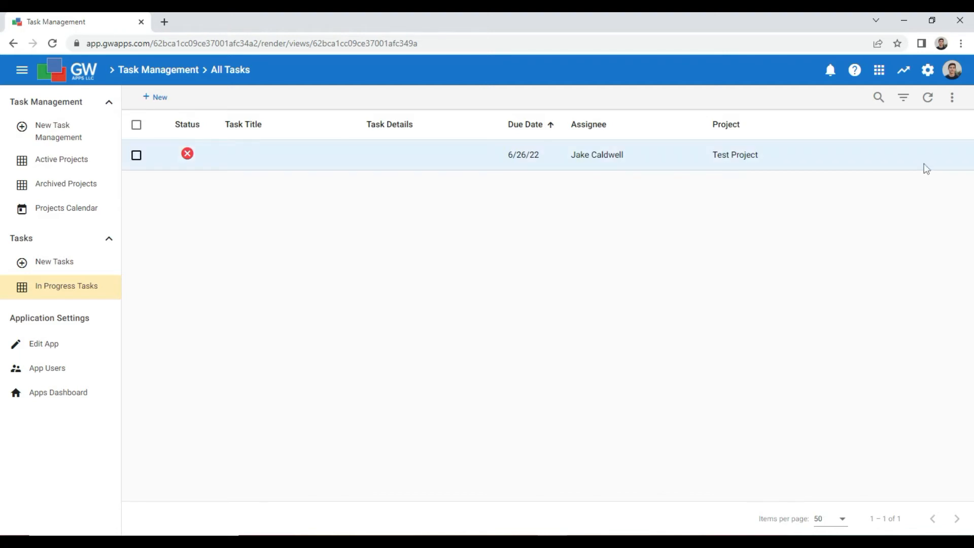
left_click(953, 98)
left_click(920, 249)
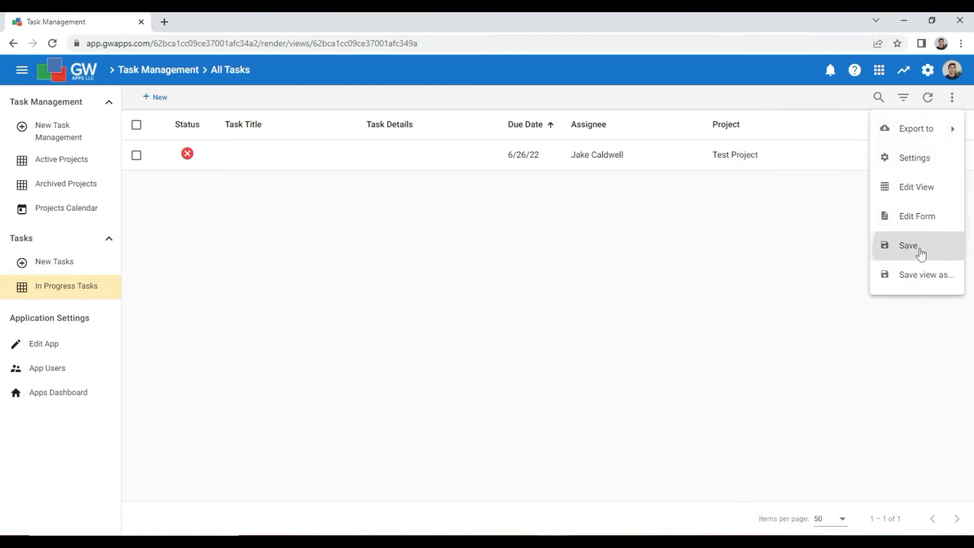
left_click(588, 333)
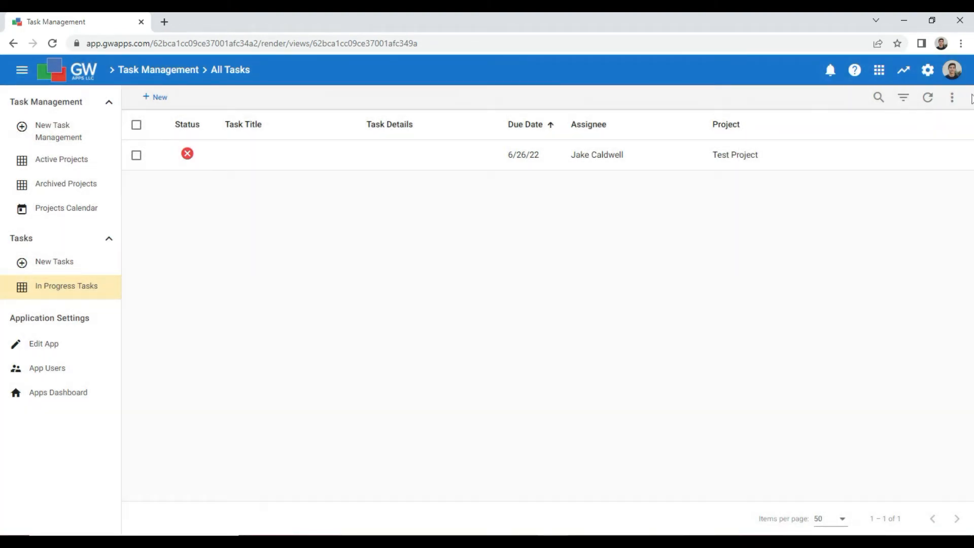
Step: Open the In Progress Tasks view's settings and enable the Preview Pane
left_click(952, 98)
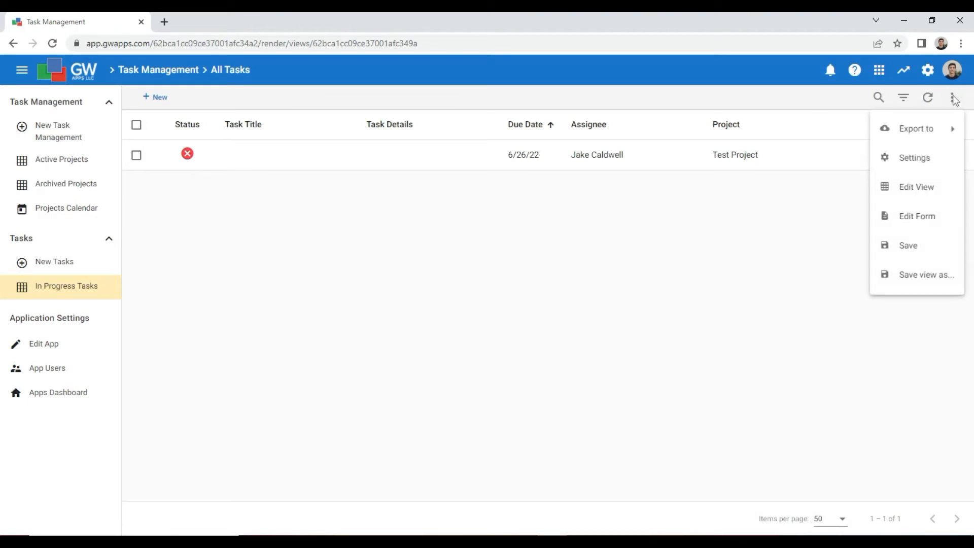
left_click(942, 168)
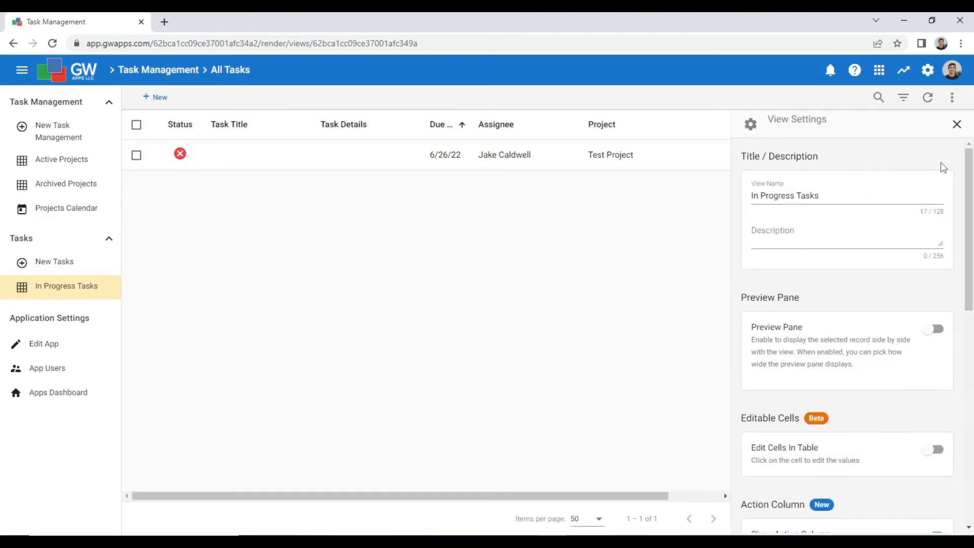
left_click(931, 329)
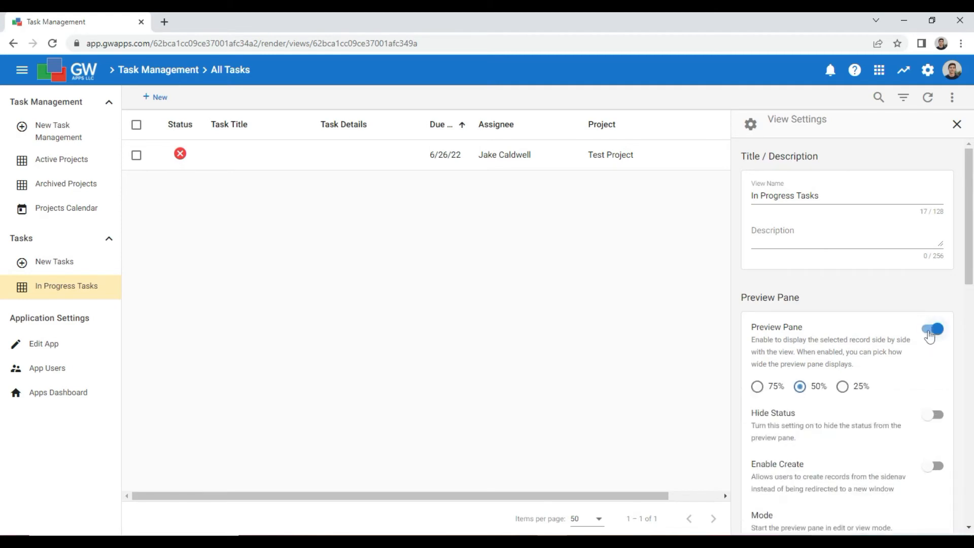
Step: Enable Edit Cells In Table and Easy-Add Records, and try inline editing on the task's Due Date cell
scroll(886, 432, "down", 2)
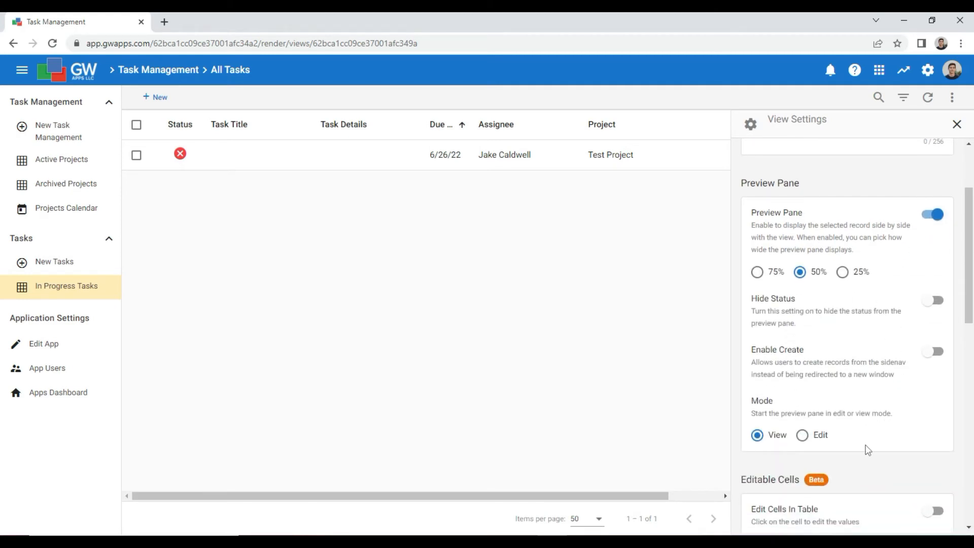
scroll(878, 450, "down", 4)
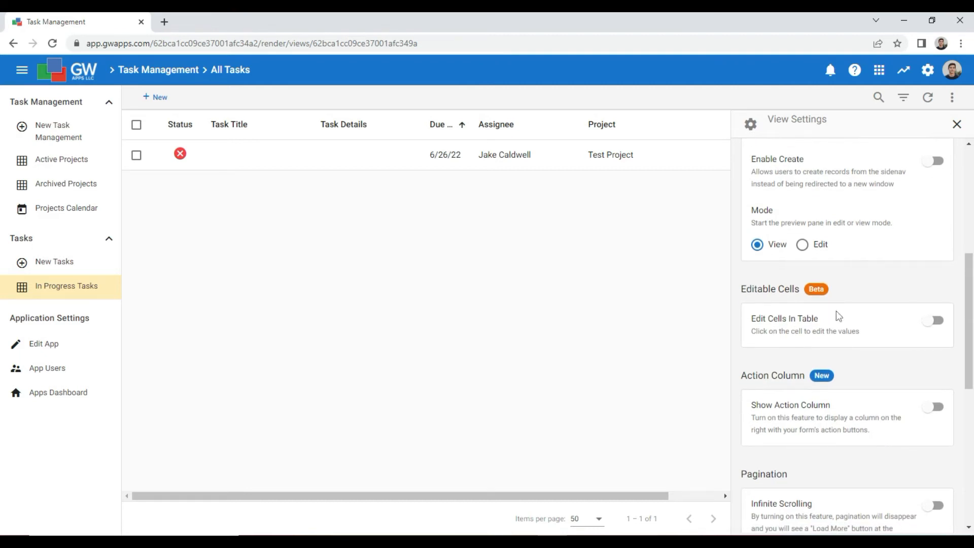
left_click(933, 320)
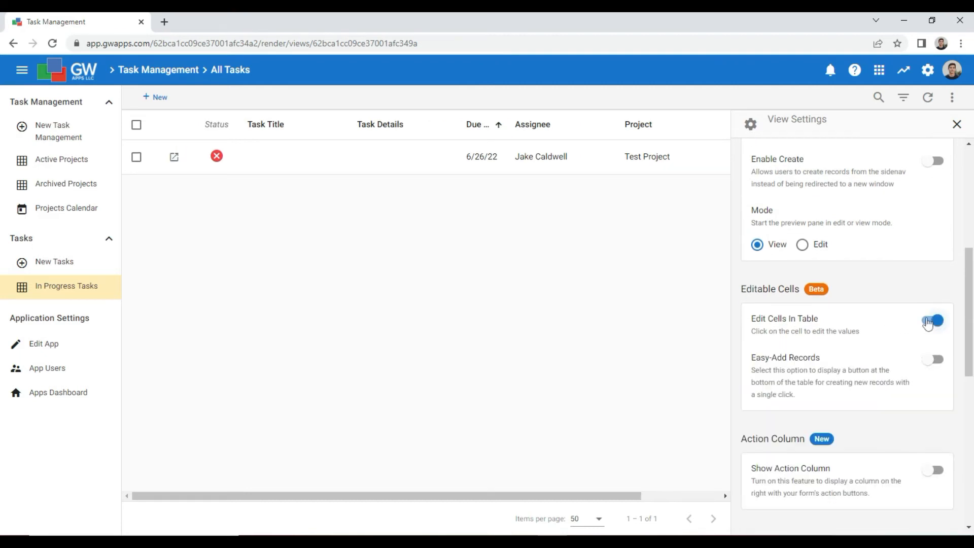
left_click(934, 362)
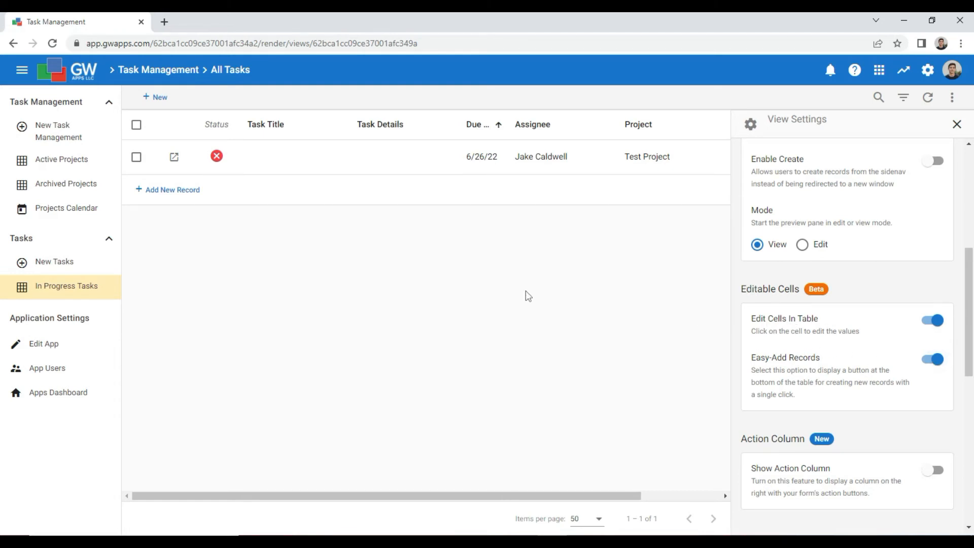
left_click(489, 156)
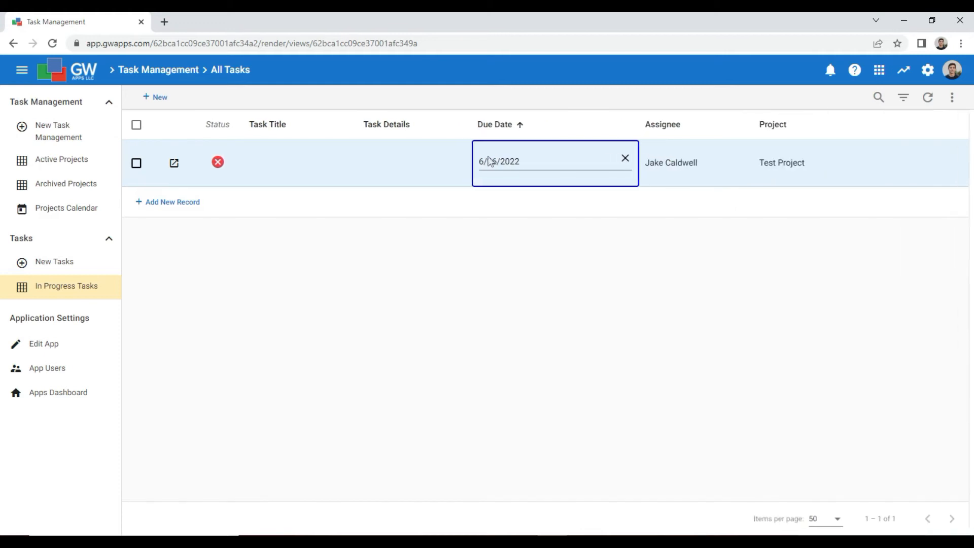
Step: Enable Show Action Column in the view's settings
left_click(951, 97)
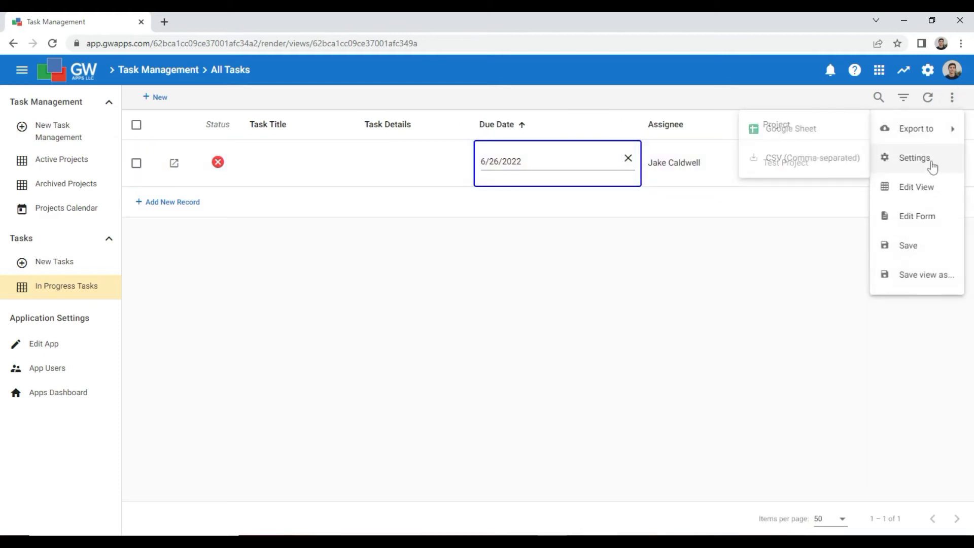
left_click(930, 158)
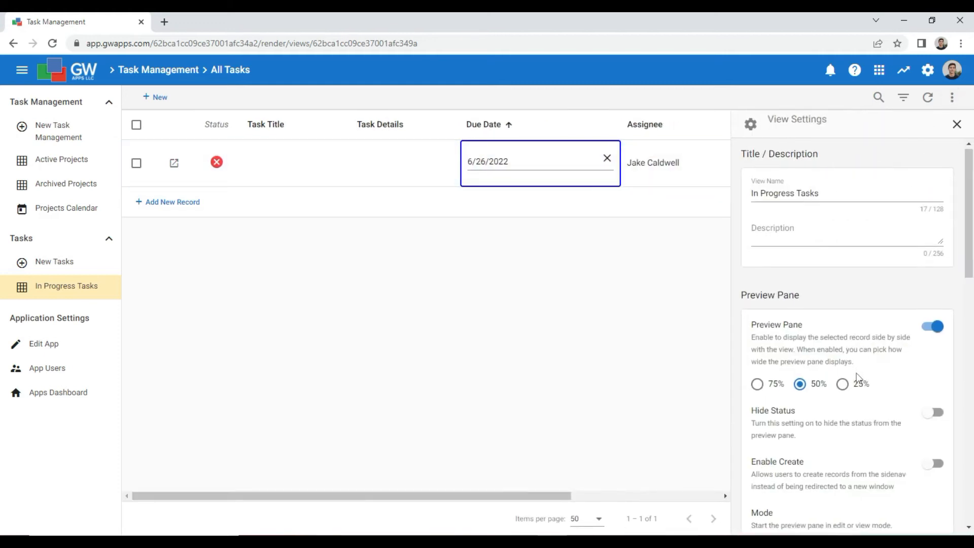
scroll(858, 378, "down", 5)
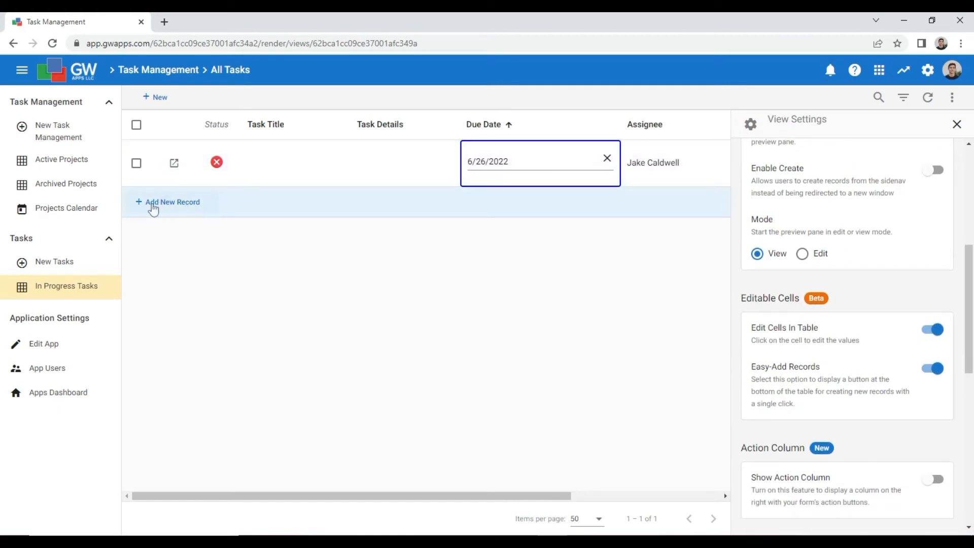
scroll(820, 420, "down", 2)
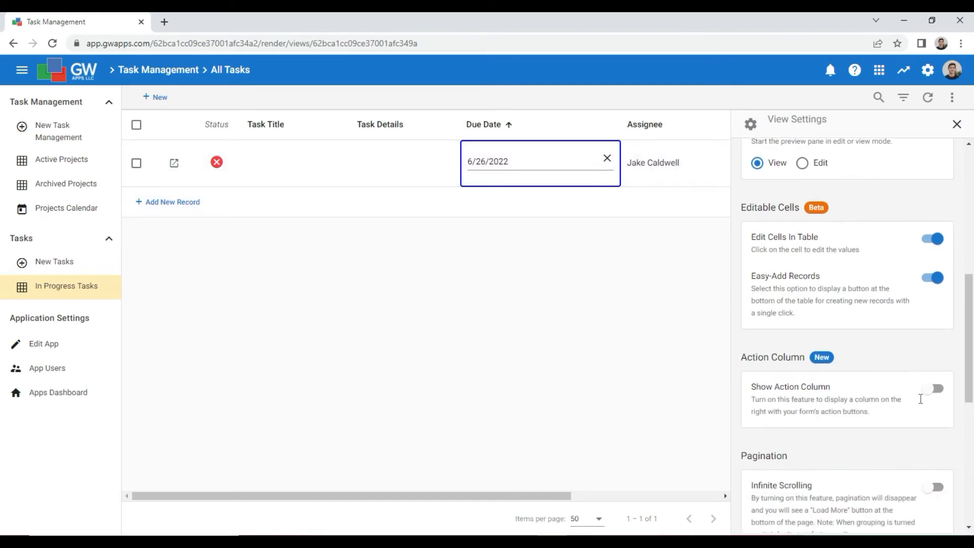
left_click(933, 395)
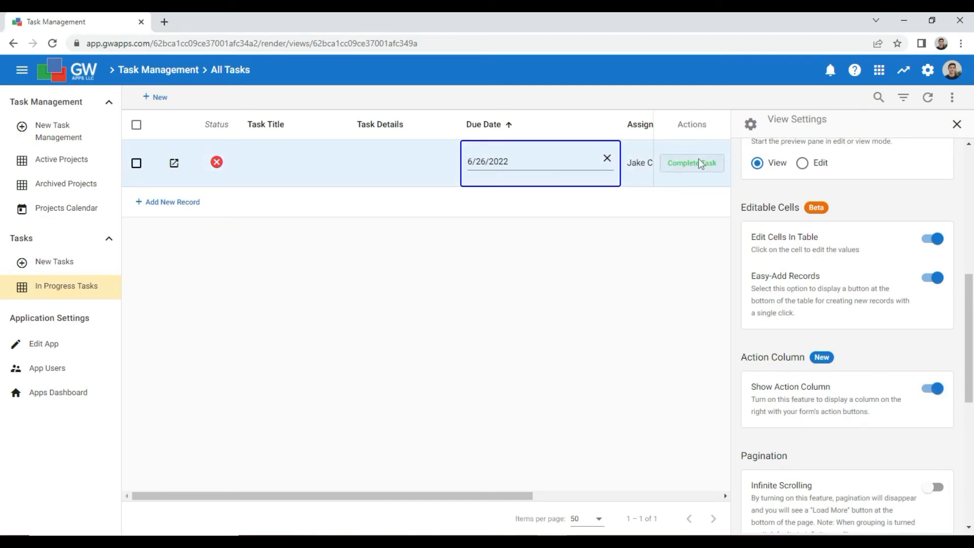
Step: Set the view's display density to Compact and its header color to light orange-yellow, #ffdf8d
scroll(867, 459, "down", 7)
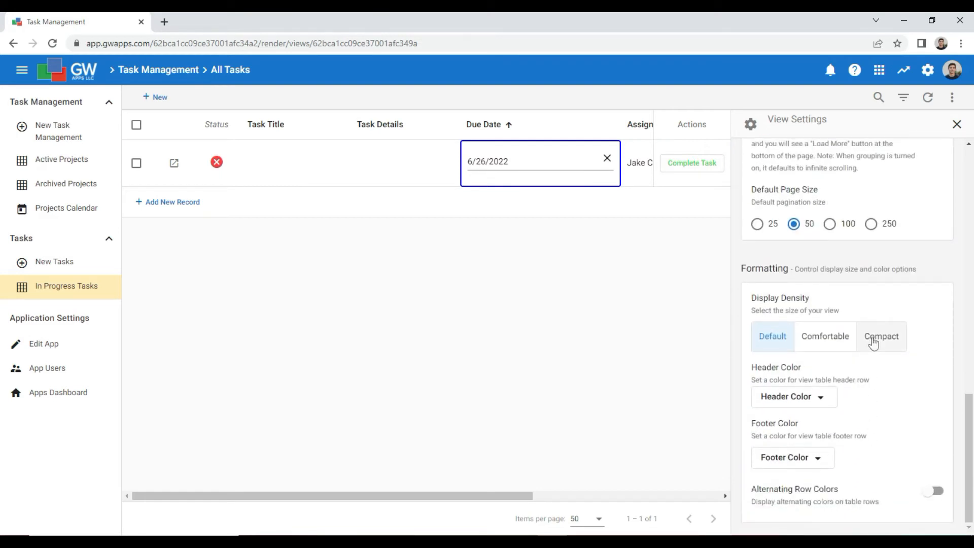
left_click(873, 341)
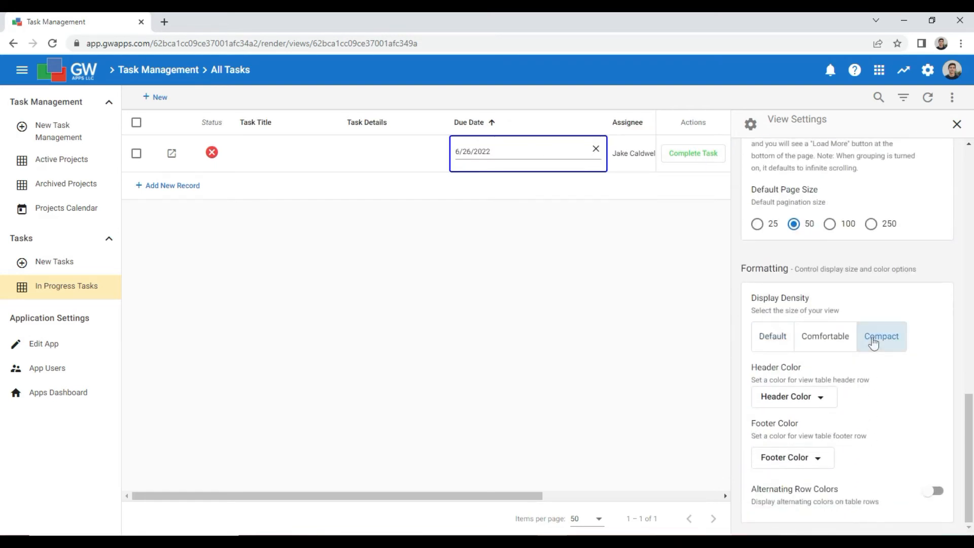
left_click(820, 402)
left_click(811, 301)
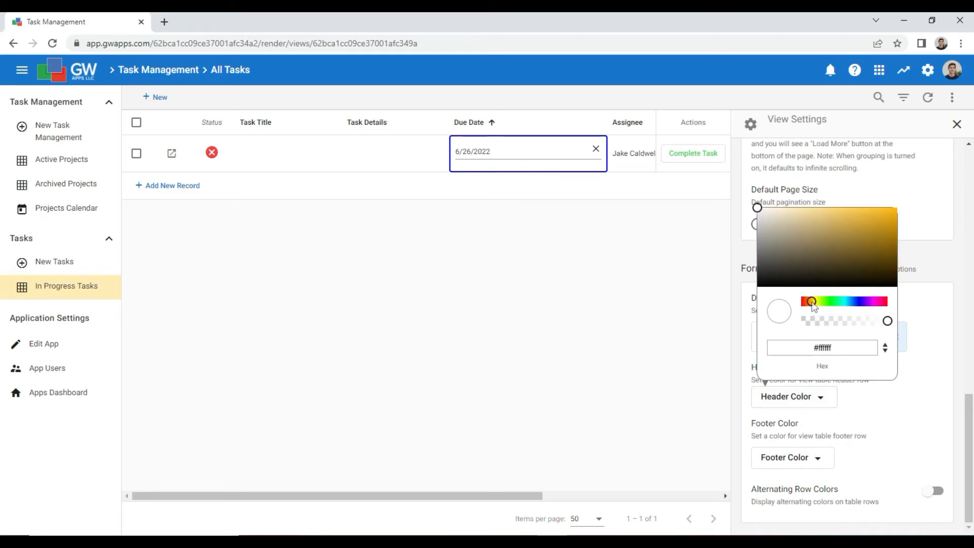
left_click_drag(845, 255, 817, 190)
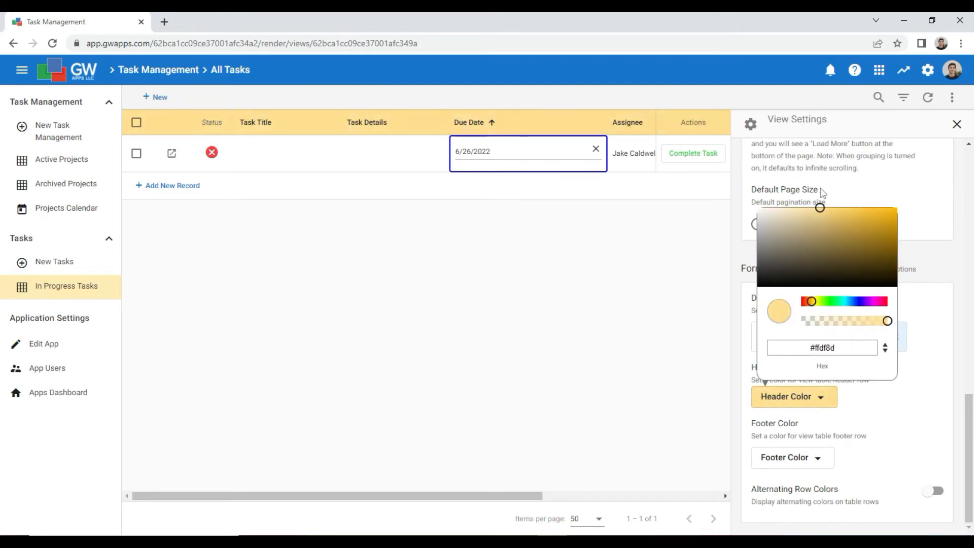
left_click(919, 346)
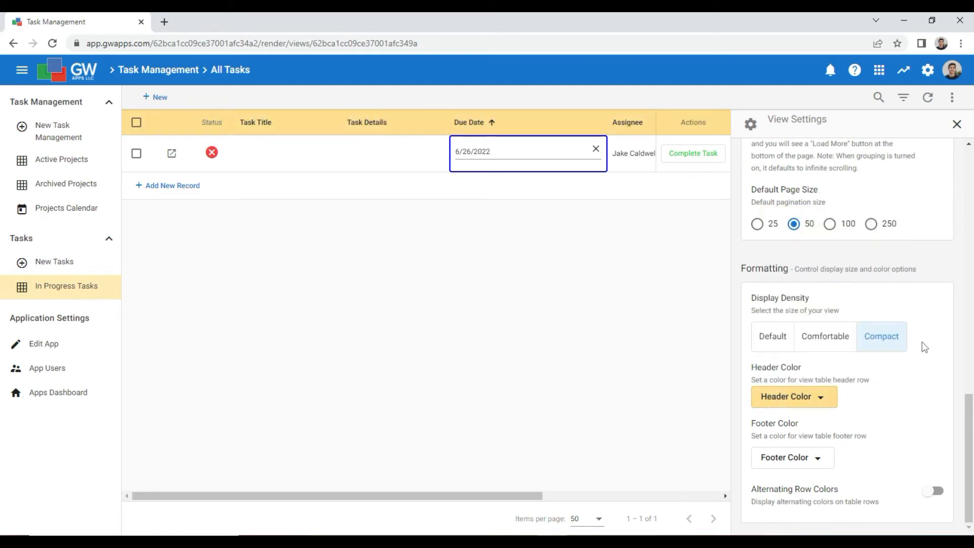
Step: Enable Alternating Row Colors, then save the view's changes and close its settings
left_click(932, 491)
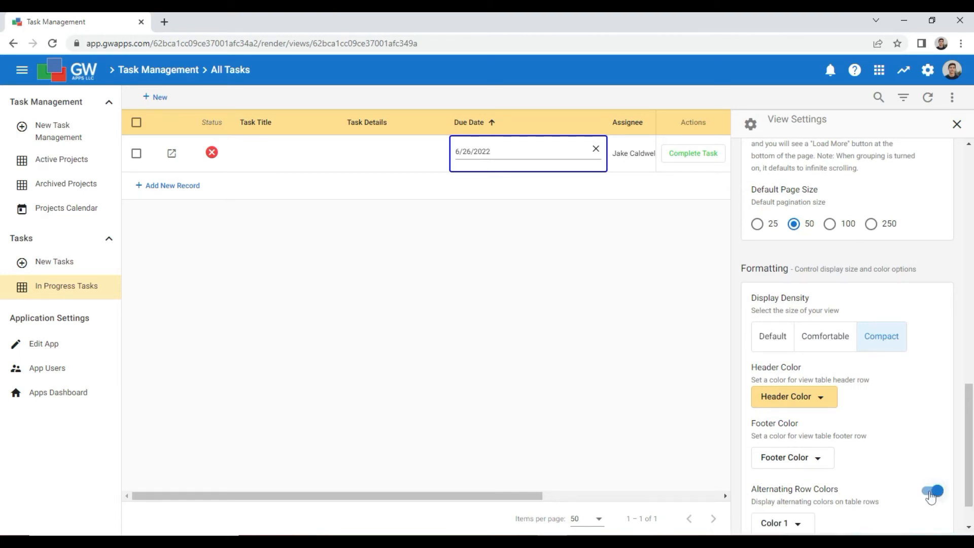
scroll(923, 451, "down", 1)
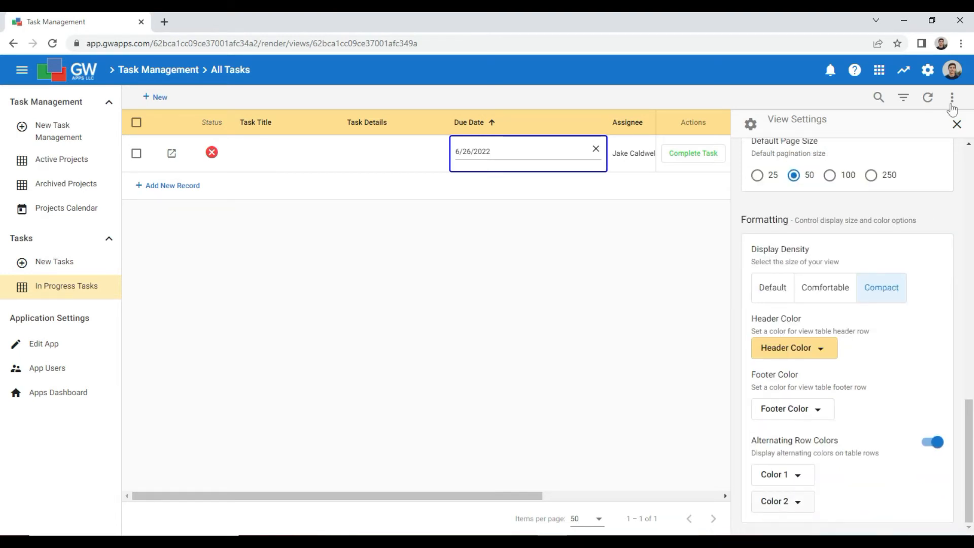
left_click(951, 101)
left_click(905, 245)
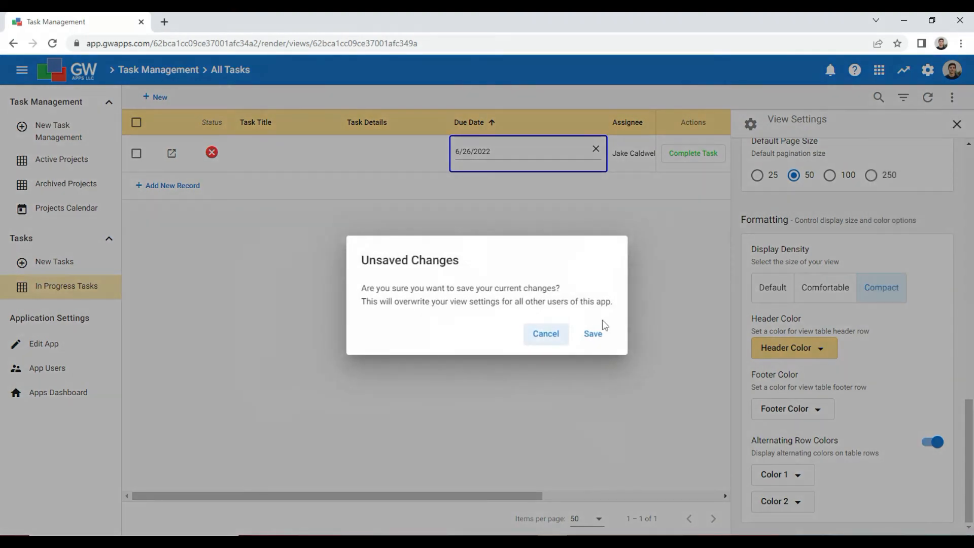
left_click(589, 333)
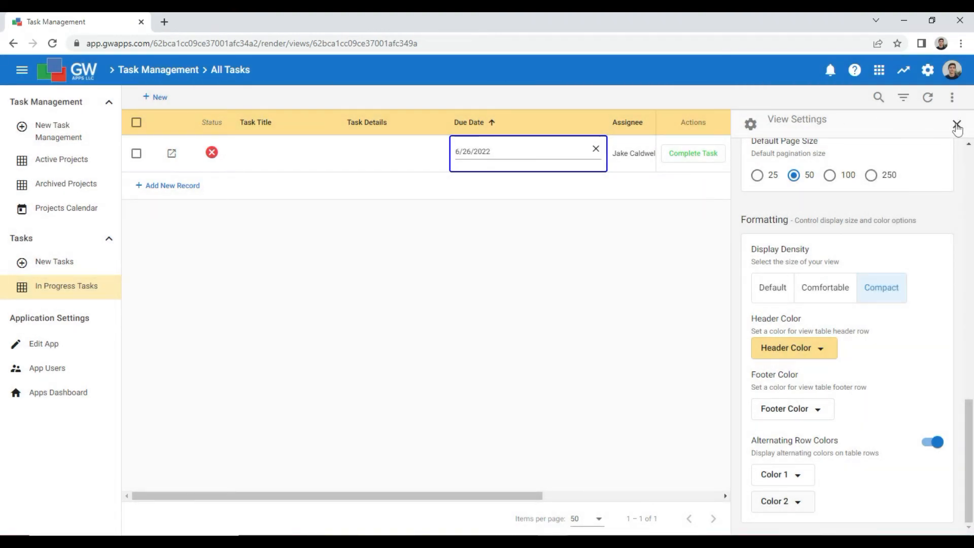
left_click(957, 125)
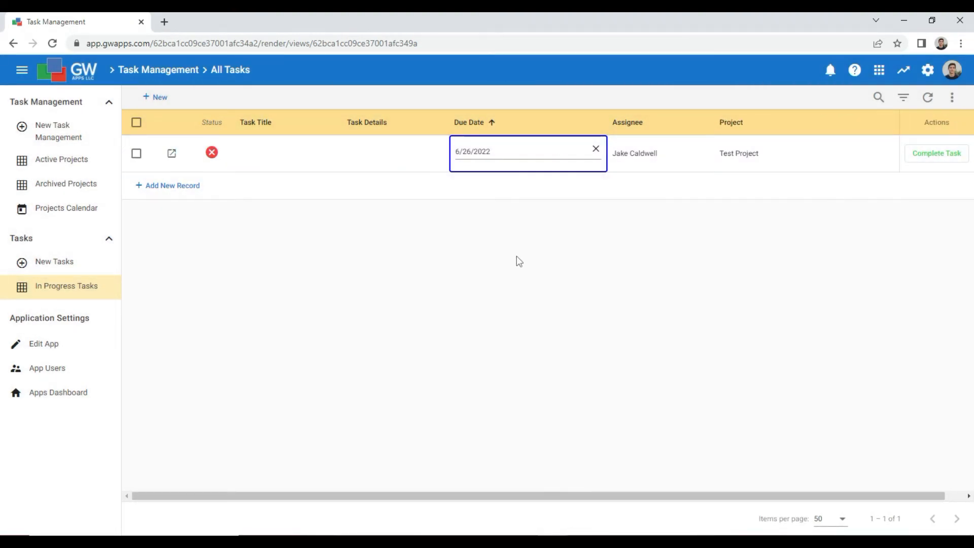
Step: Open the In Progress Tasks view for editing at its filter settings
left_click(903, 99)
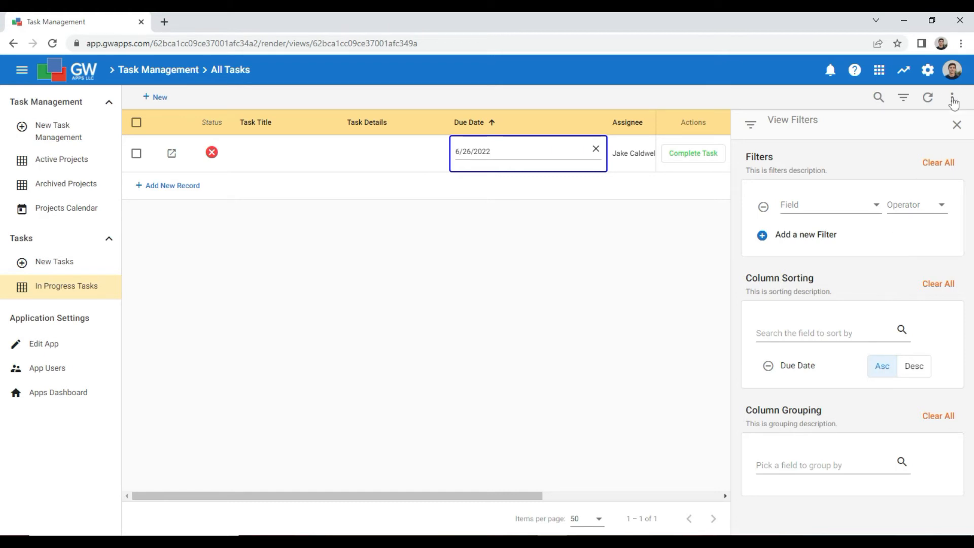
left_click(952, 97)
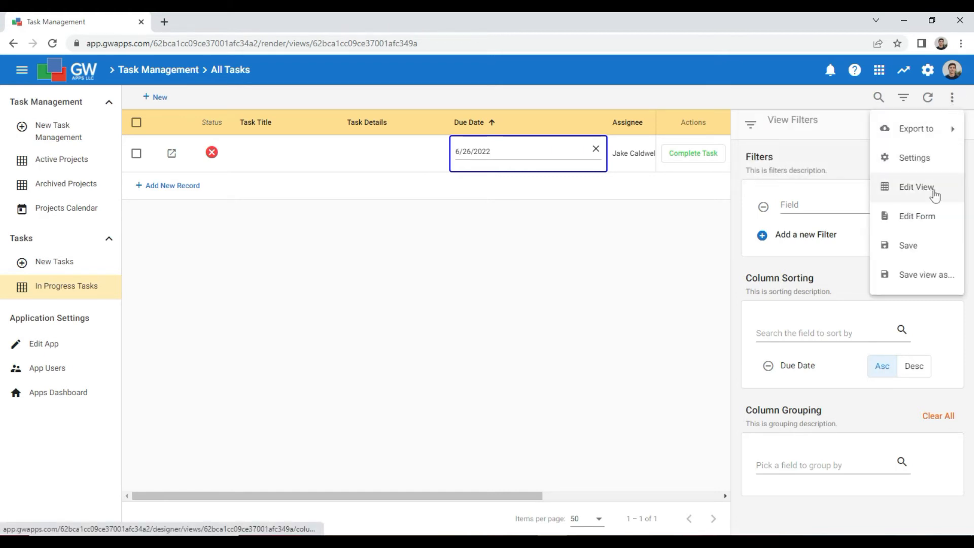
left_click(916, 187)
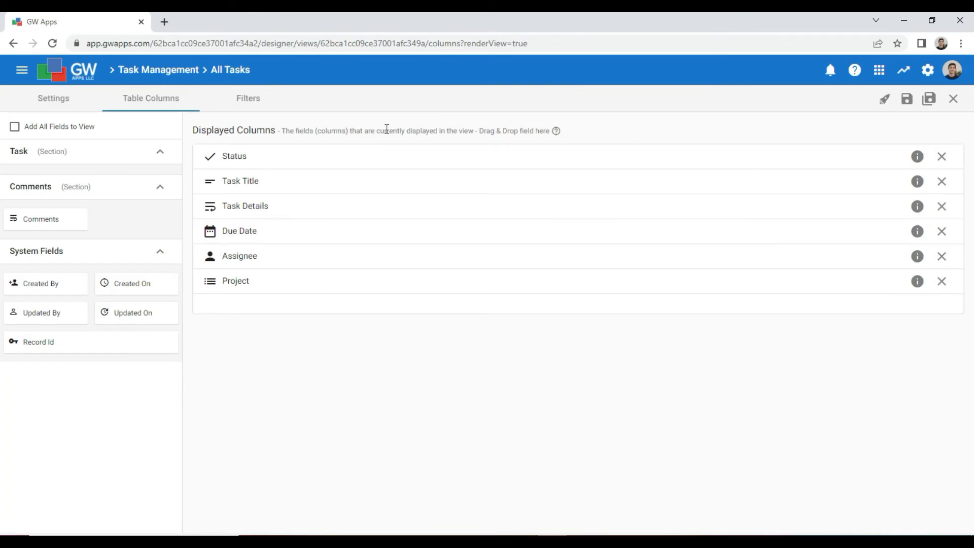
left_click(261, 98)
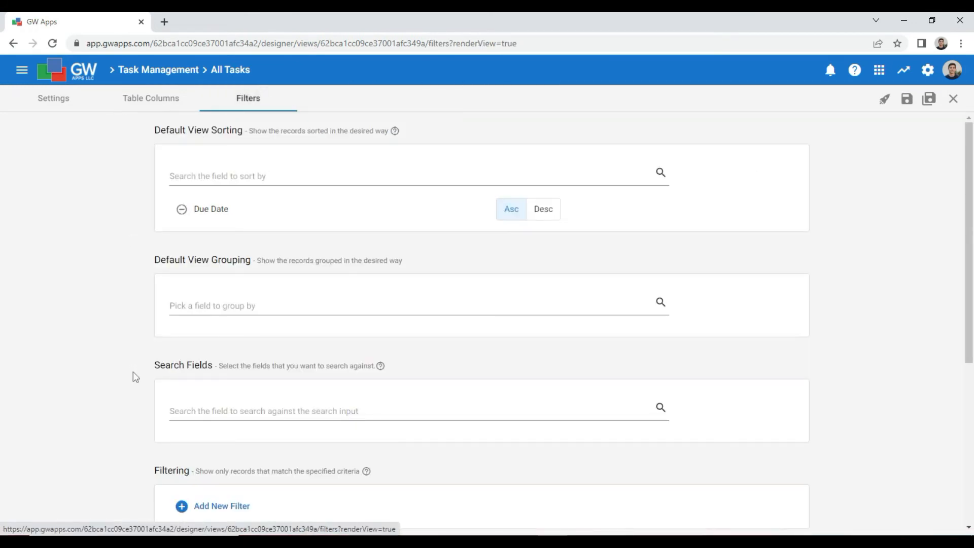
Step: Add a filter for records whose Status equals In Progress, then save and close the view's settings
scroll(133, 373, "down", 3)
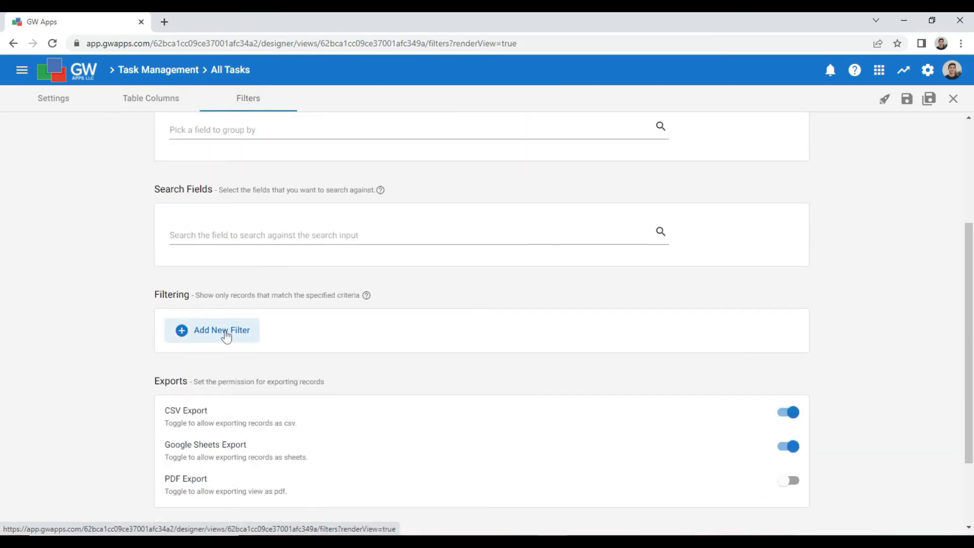
left_click(223, 332)
left_click(224, 334)
scroll(231, 446, "down", 2)
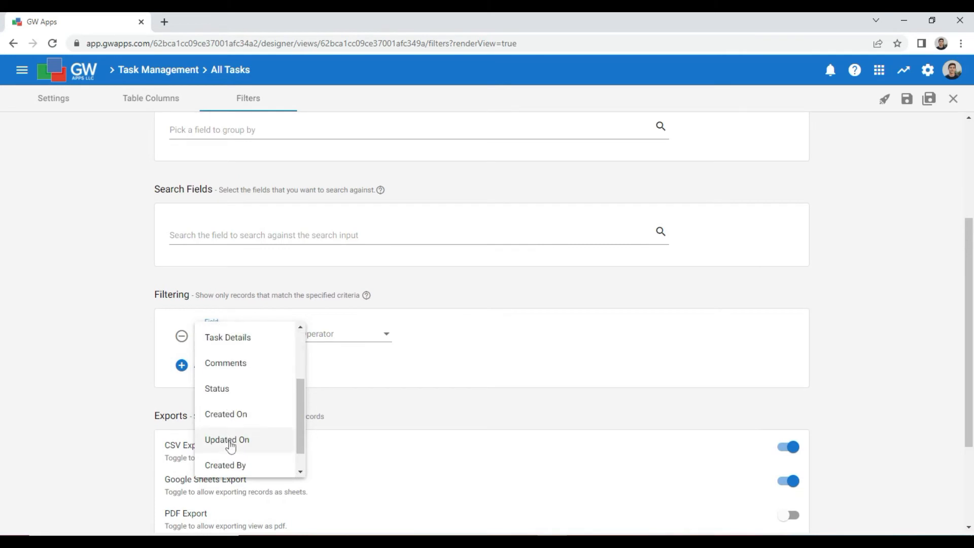
left_click(239, 393)
left_click(311, 345)
left_click(312, 345)
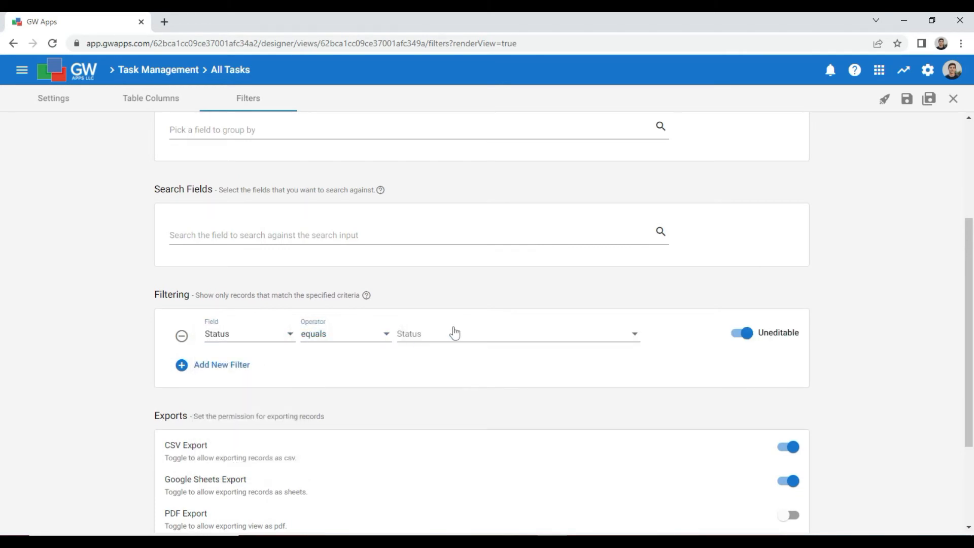
left_click(455, 334)
left_click(449, 361)
left_click(699, 369)
left_click(928, 100)
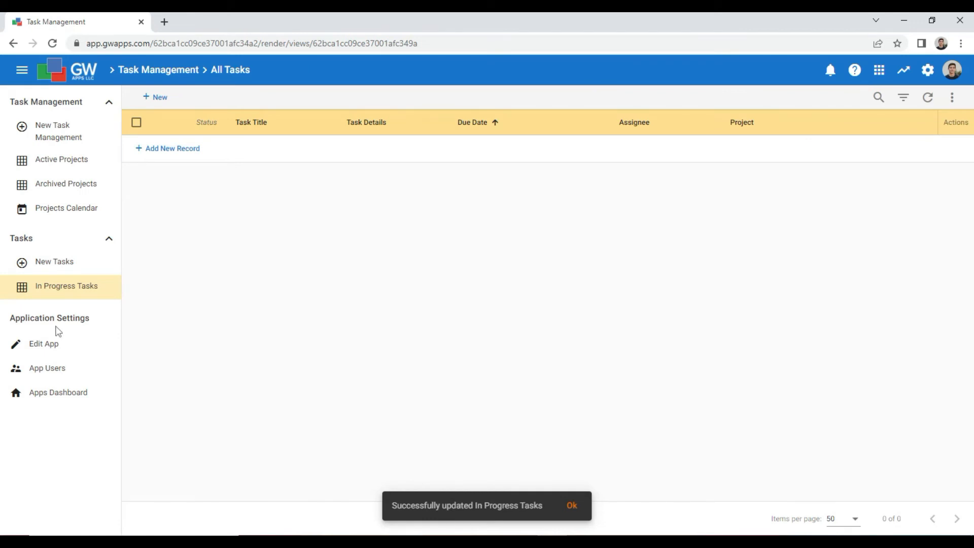
Step: Duplicate the In Progress Tasks view in the application designer, naming the copy Overdue Tasks
left_click(50, 343)
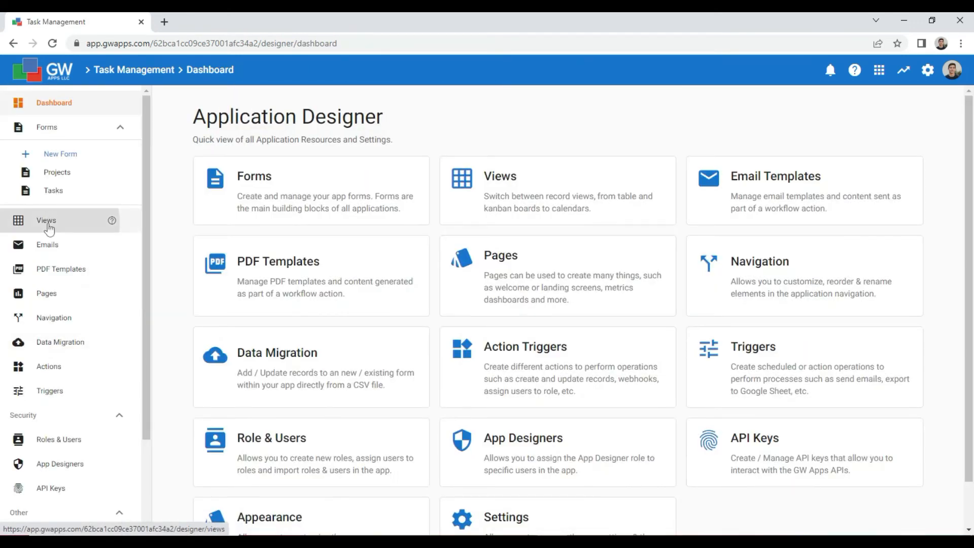
left_click(49, 230)
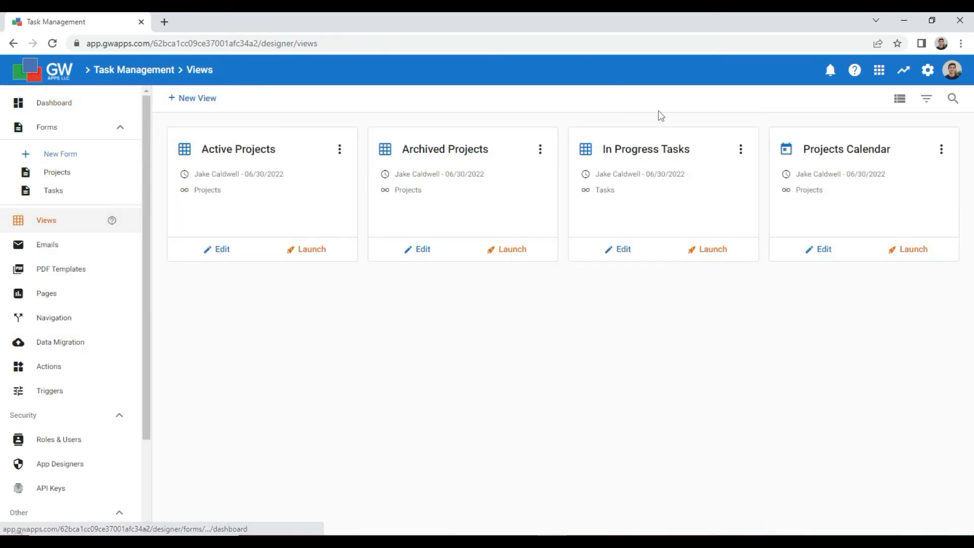
left_click(740, 151)
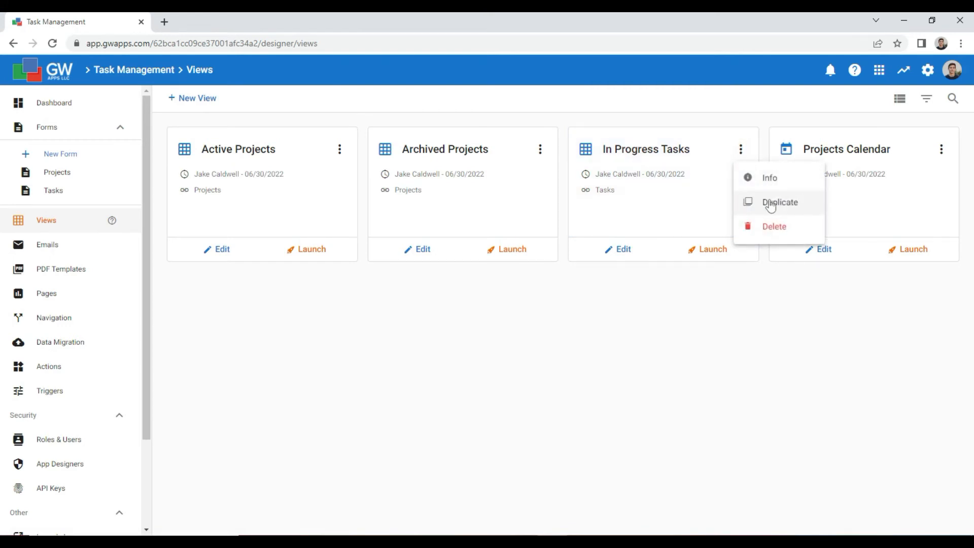
left_click(771, 203)
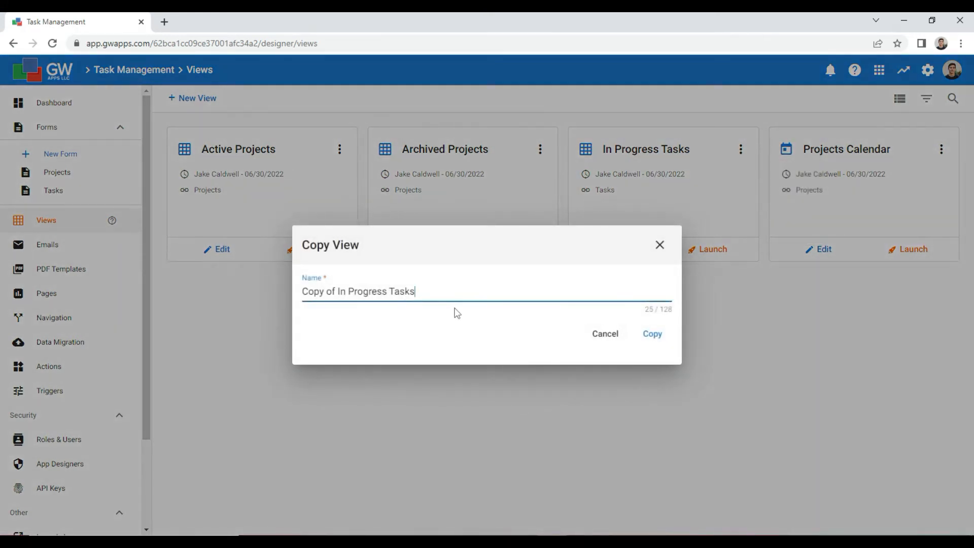
left_click_drag(388, 293, 296, 294)
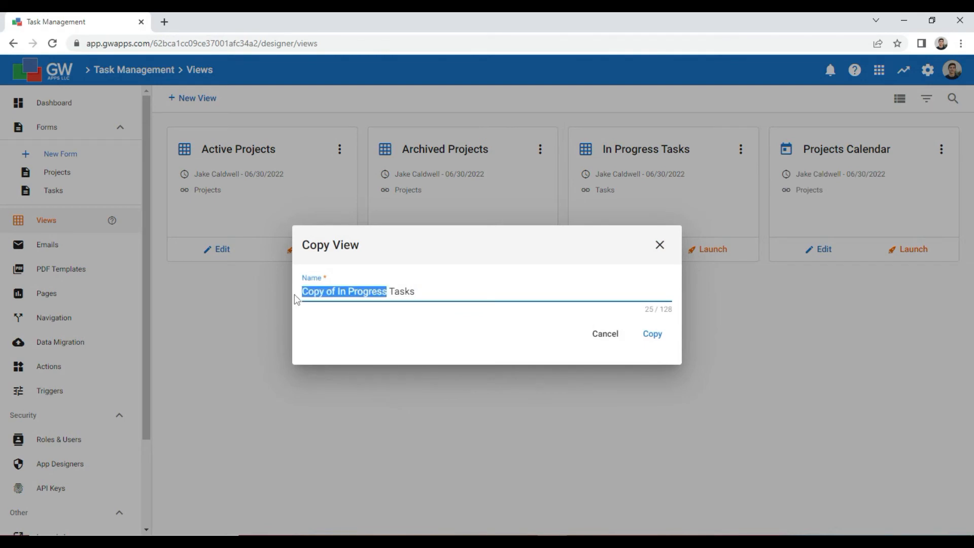
type("Overdue")
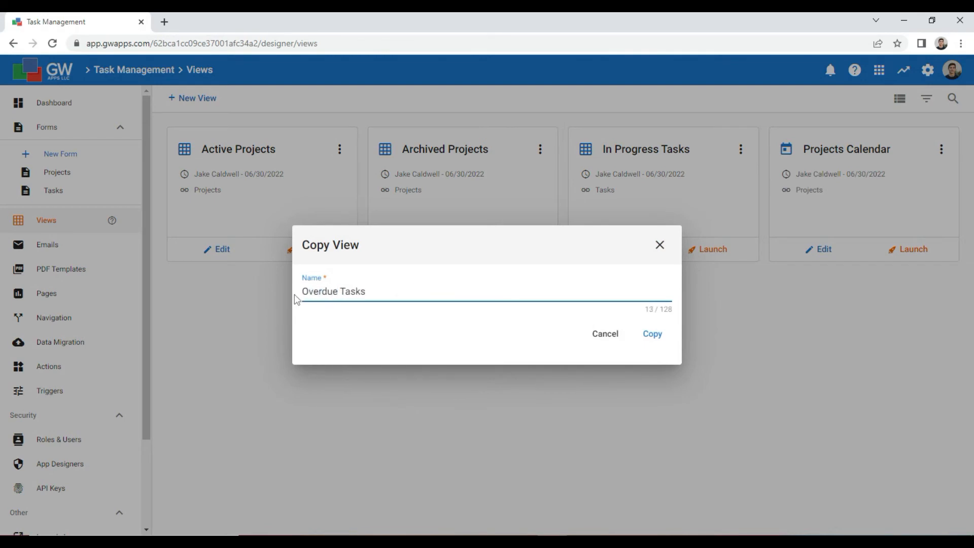
left_click(653, 333)
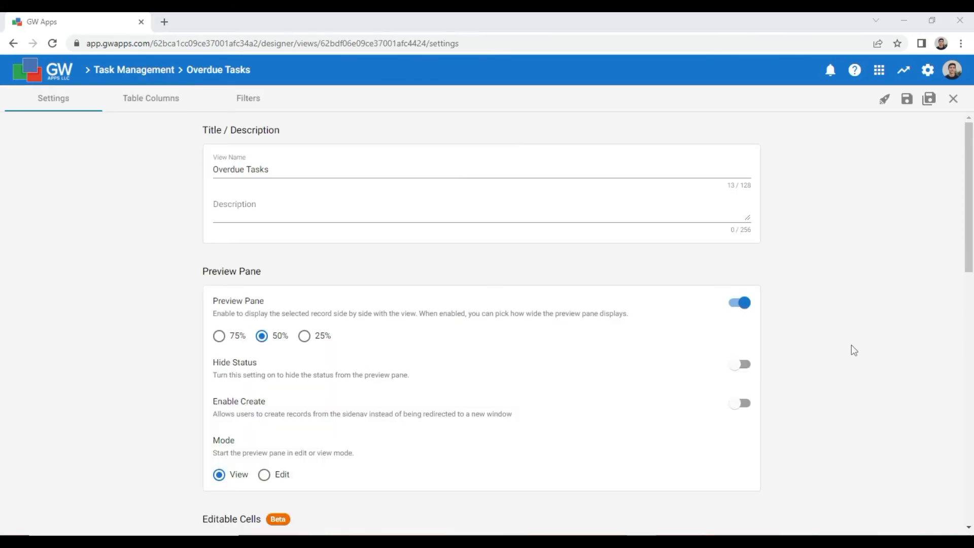
Step: Disable Edit Cells In Table for the Overdue Tasks view and set its header color to light red, #ff8d8d
scroll(851, 345, "down", 3)
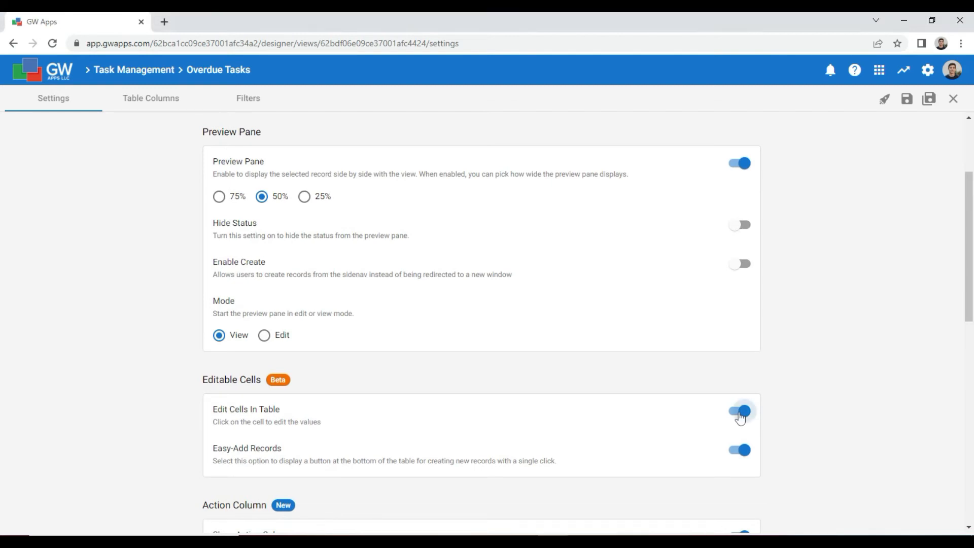
left_click(740, 413)
scroll(657, 345, "down", 9)
scroll(657, 344, "down", 2)
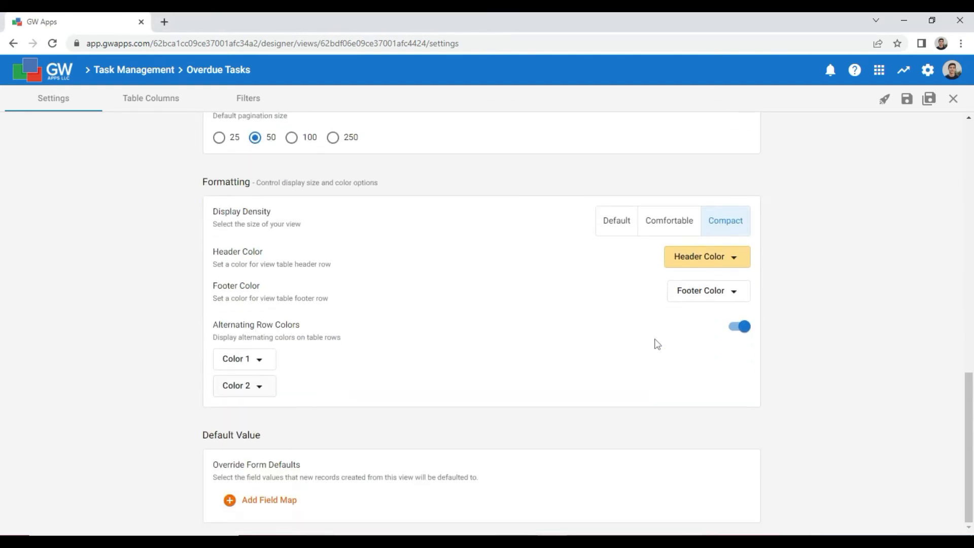
left_click(732, 258)
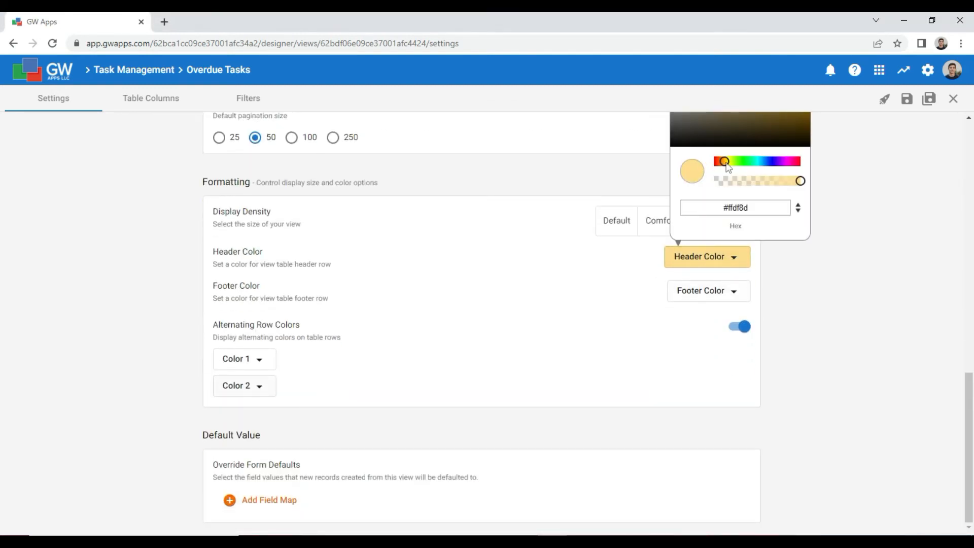
left_click_drag(729, 161, 716, 163)
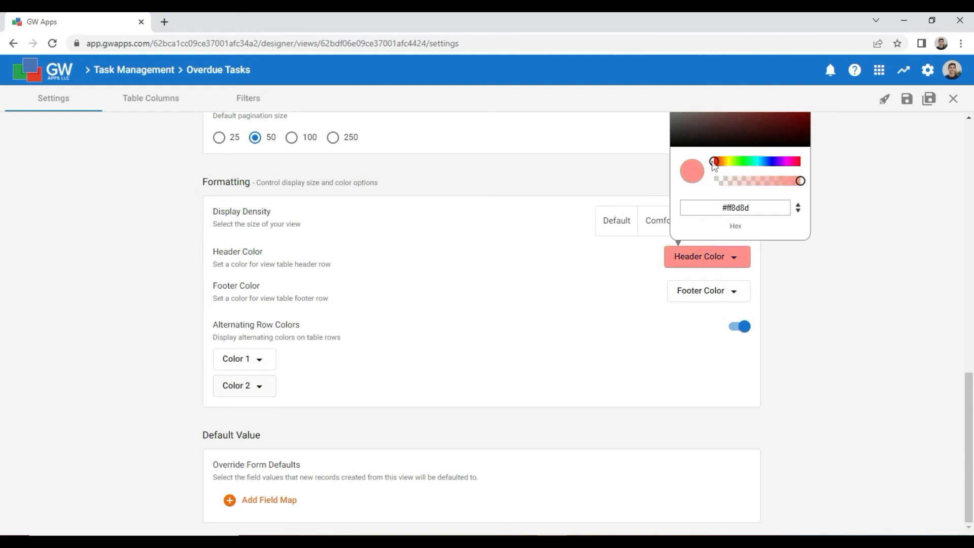
left_click(837, 267)
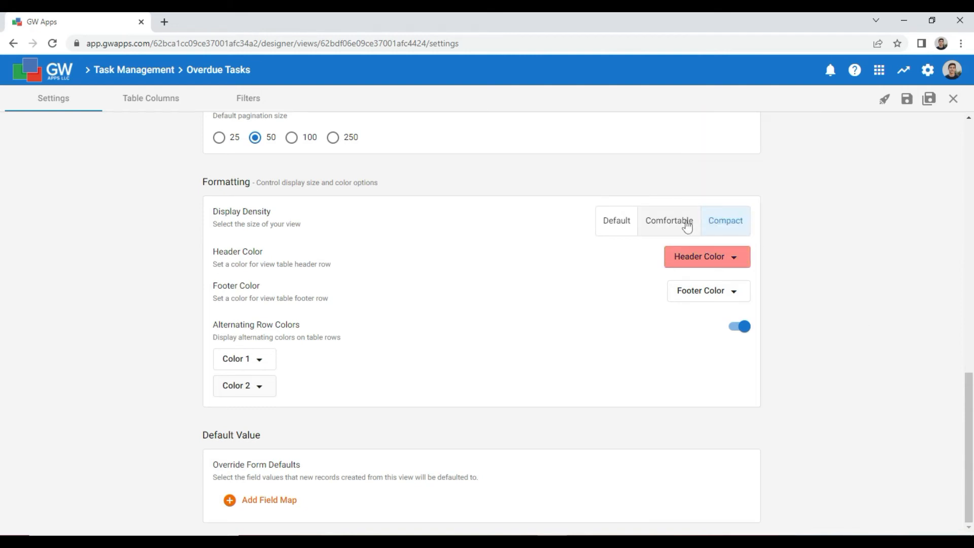
Step: Change the Overdue Tasks view's Status filter to Overdue only, then save and close the view
left_click(246, 101)
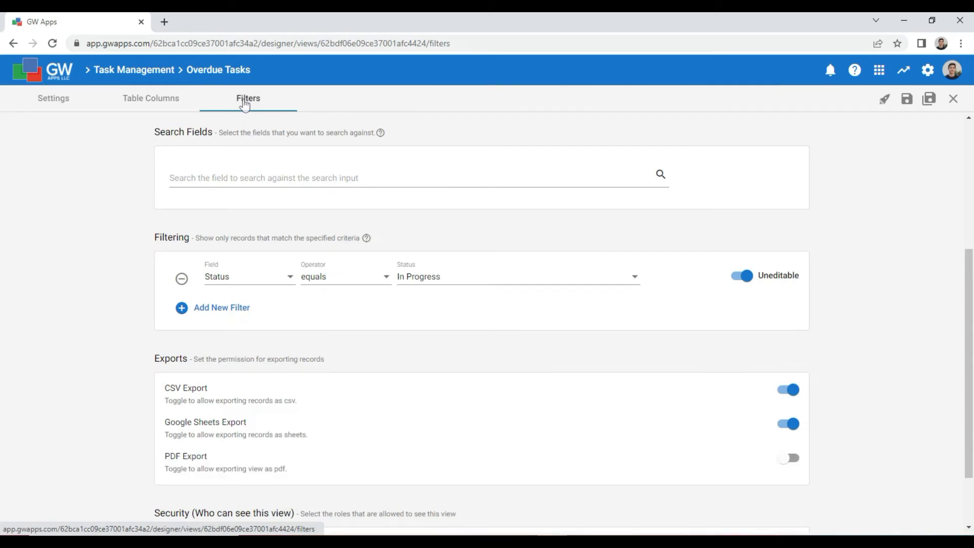
left_click(437, 285)
left_click(439, 291)
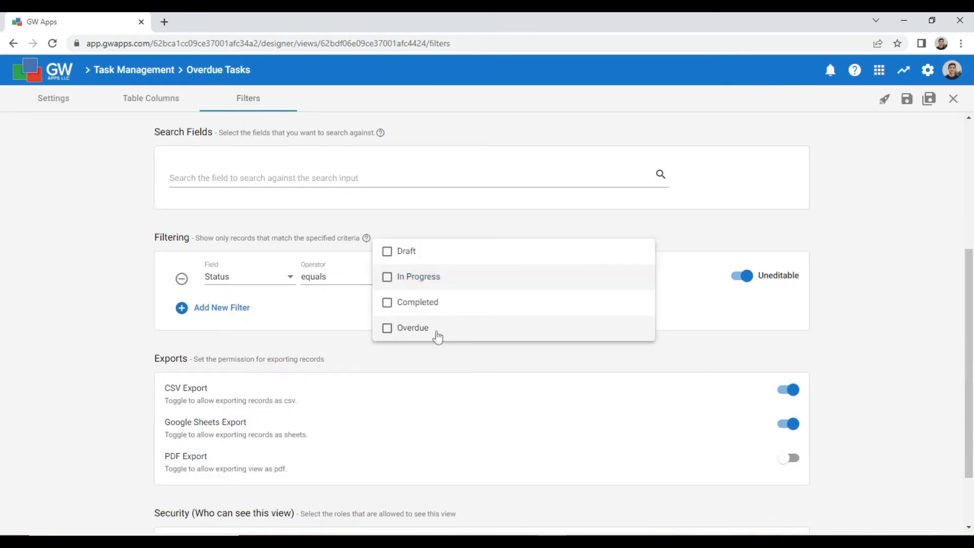
left_click(435, 335)
left_click(706, 344)
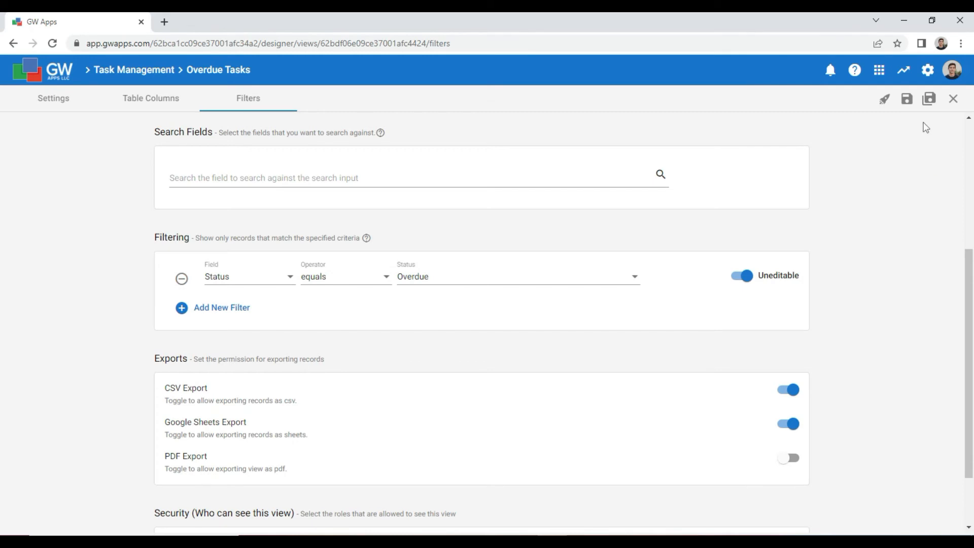
left_click(929, 99)
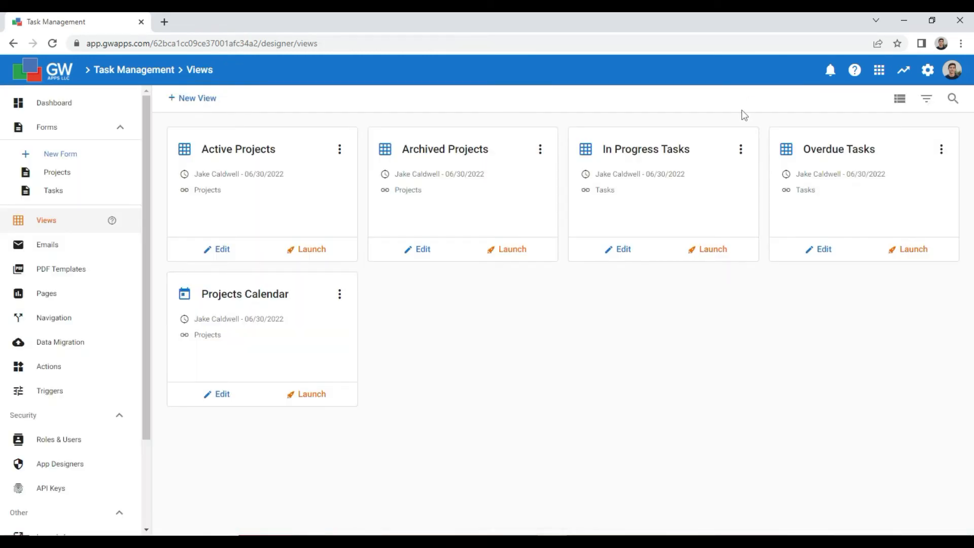
Step: Duplicate the In Progress Tasks view, naming the copy Completed Tasks
left_click(740, 149)
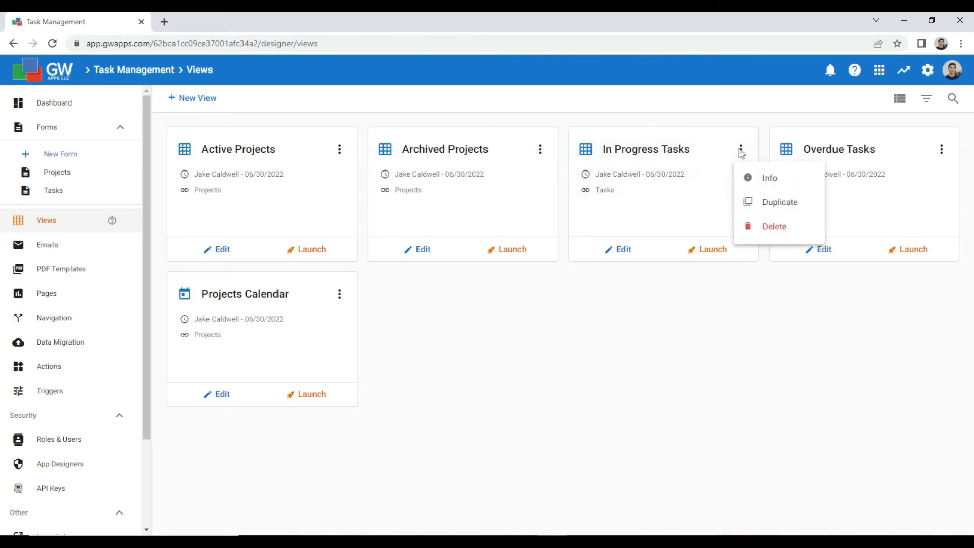
left_click(770, 203)
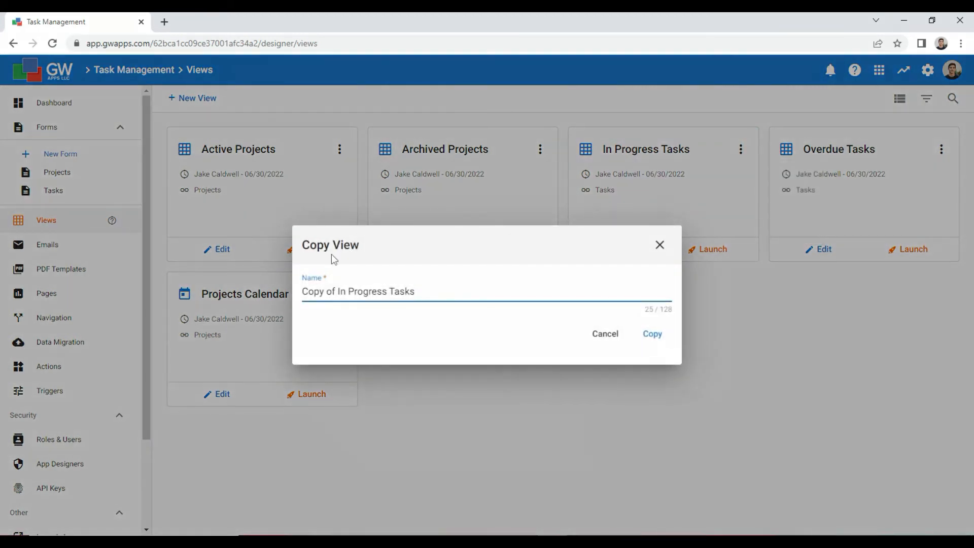
left_click_drag(387, 293, 258, 279)
type("Completed")
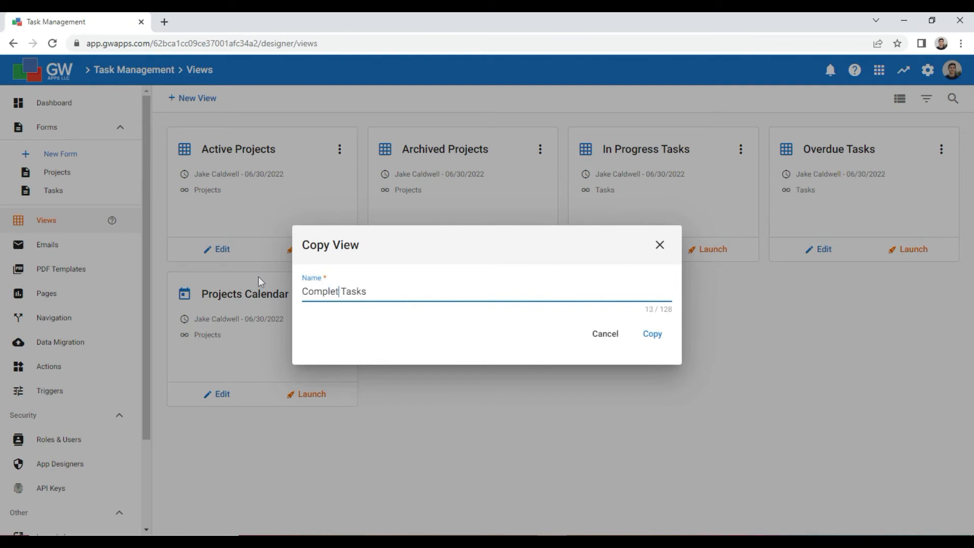
left_click(652, 335)
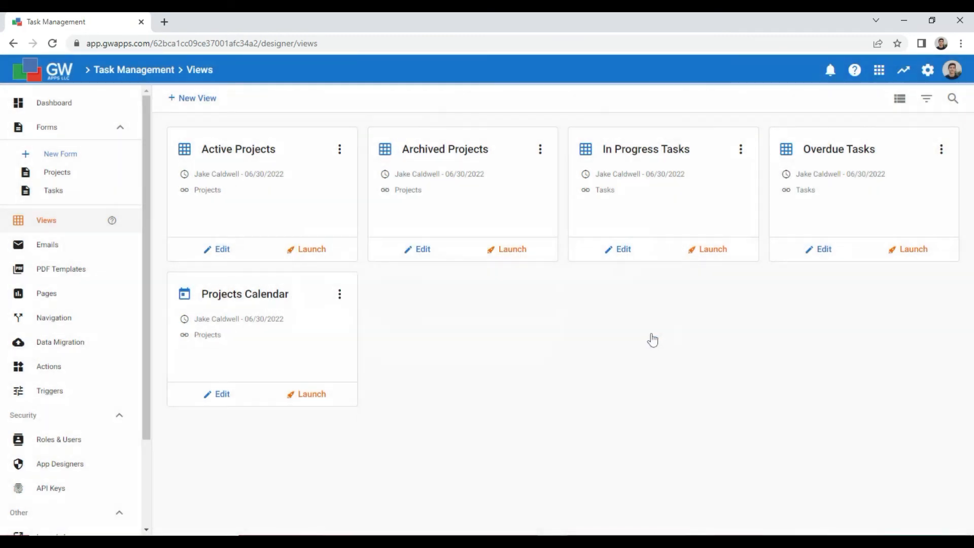
Step: Set the Completed Tasks view's header color to light green
scroll(417, 387, "down", 10)
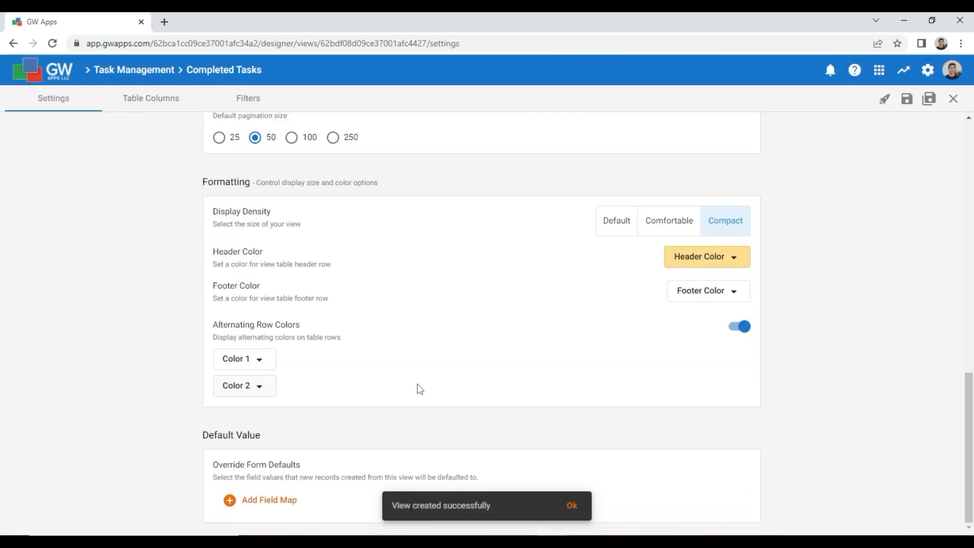
left_click(725, 253)
left_click_drag(726, 162, 742, 164)
left_click(843, 258)
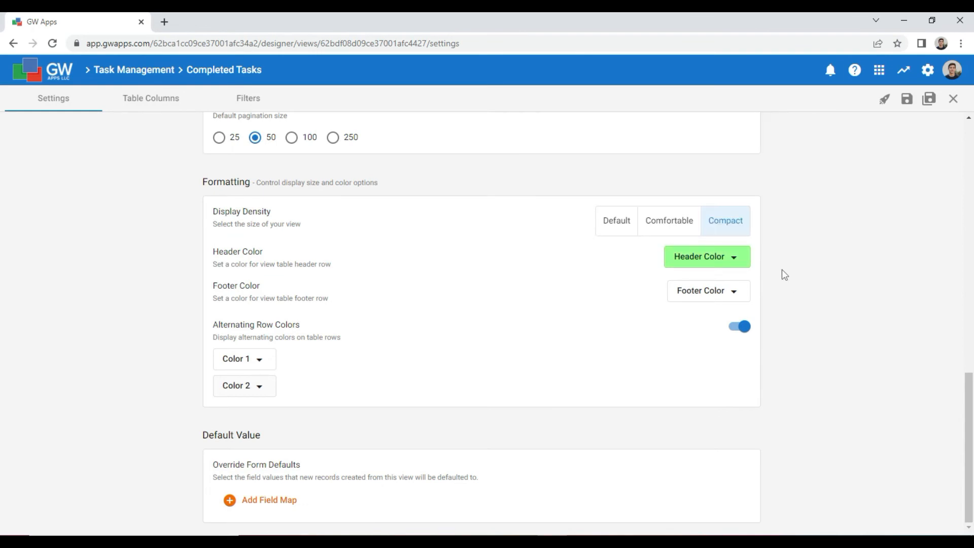
Step: Disable Edit Cells In Table and Show Action Column for the Completed Tasks view
scroll(477, 256, "up", 7)
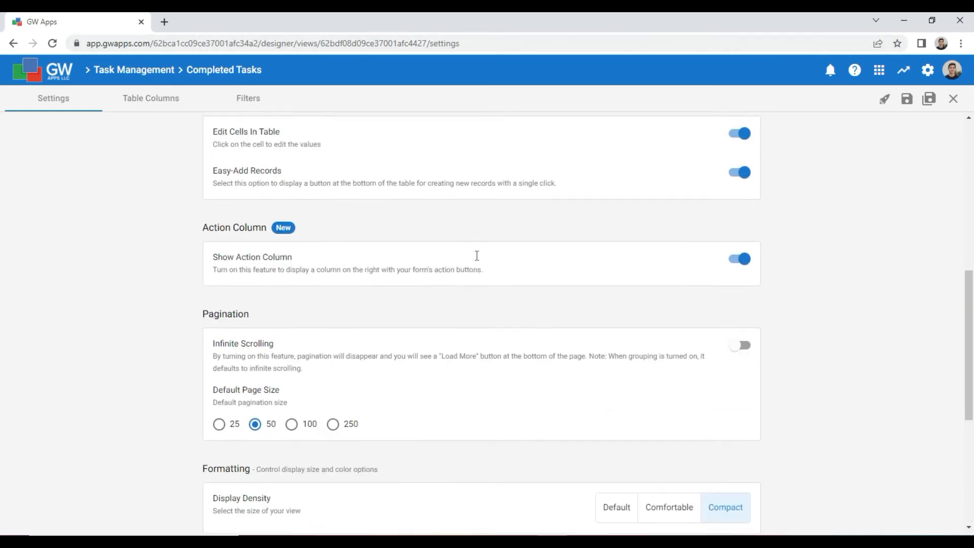
left_click(745, 207)
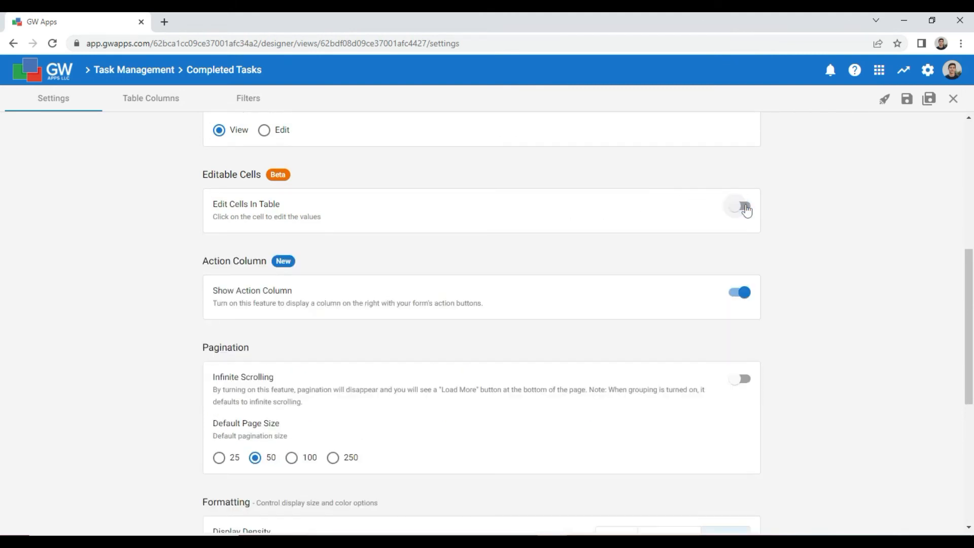
left_click(745, 293)
Step: Change the Completed Tasks view's Status filter to Completed only
left_click(249, 98)
left_click(476, 278)
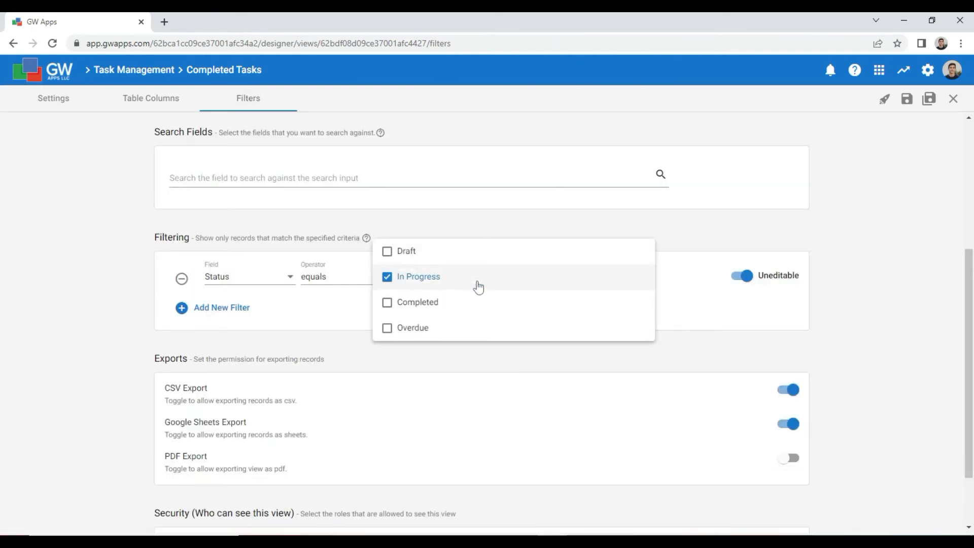
left_click(478, 301)
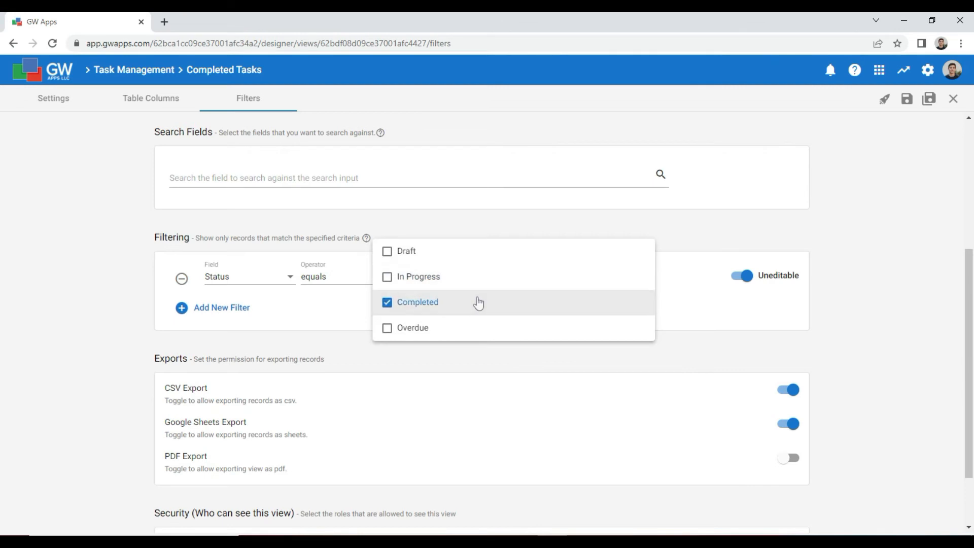
left_click(717, 332)
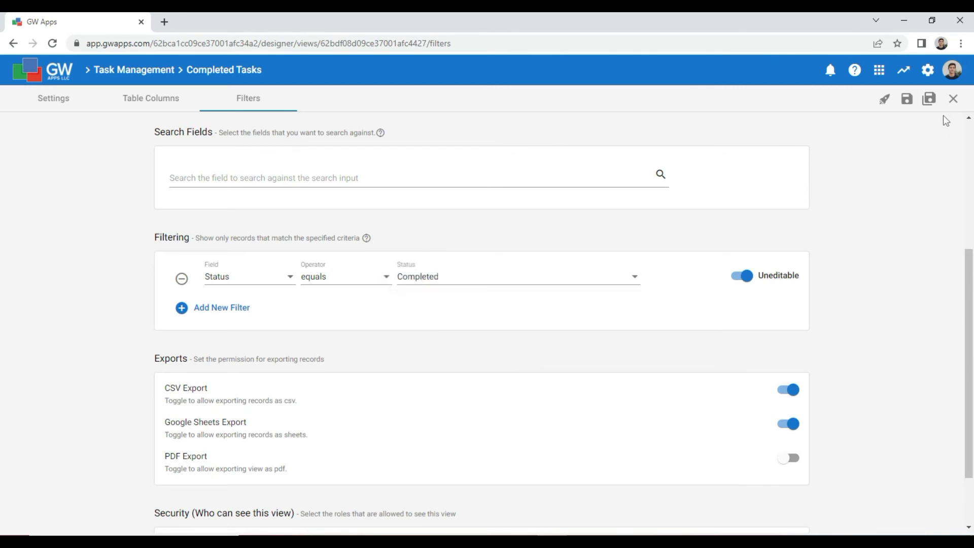
Step: Save and close the Completed Tasks view, and duplicate it with the name All Tasks Grouped by Project
left_click(929, 98)
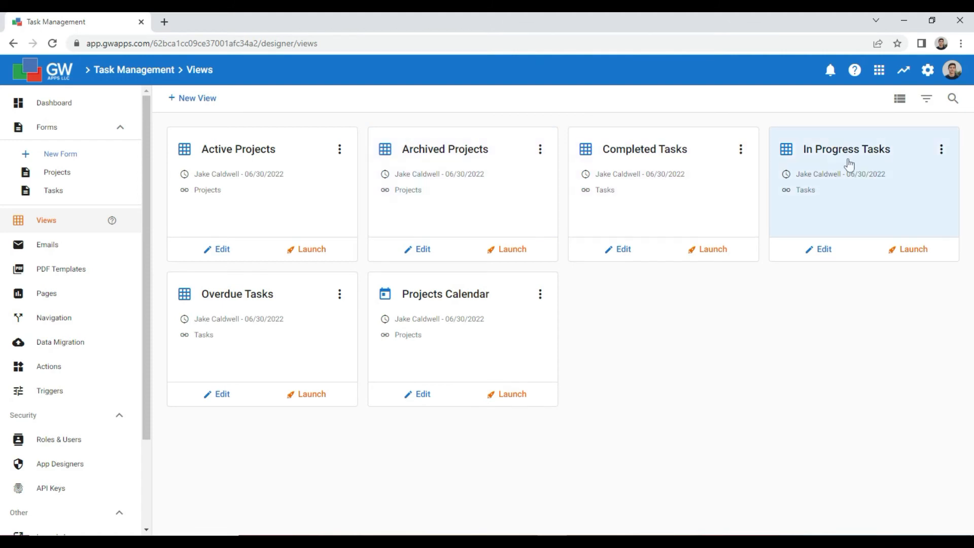
left_click(740, 149)
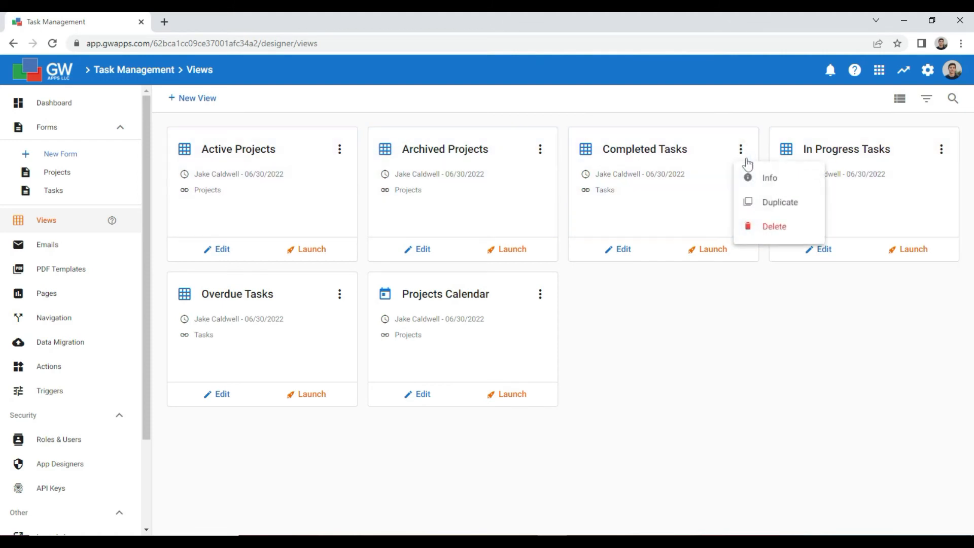
left_click(769, 202)
left_click_drag(417, 293, 279, 315)
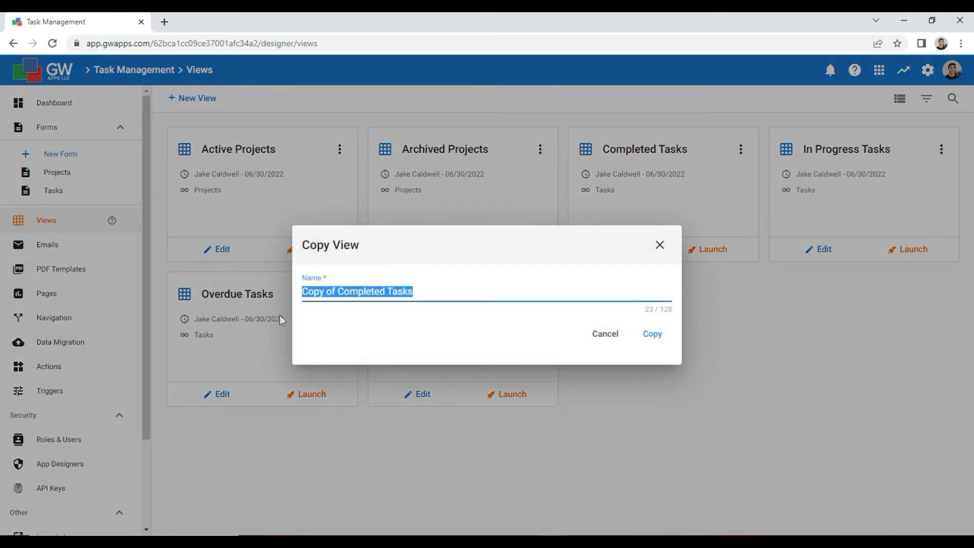
type("Ill Tasks Grouped by ")
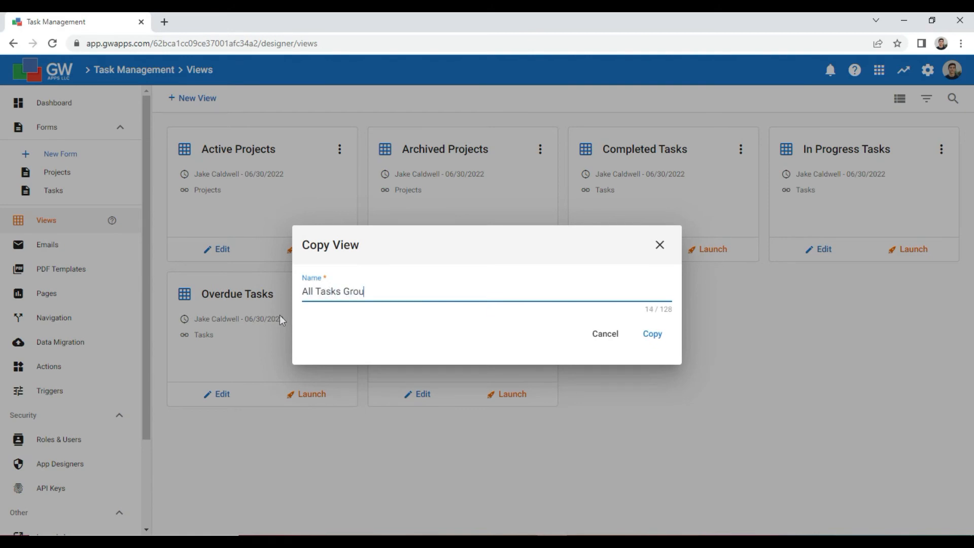
type("Project")
left_click(655, 335)
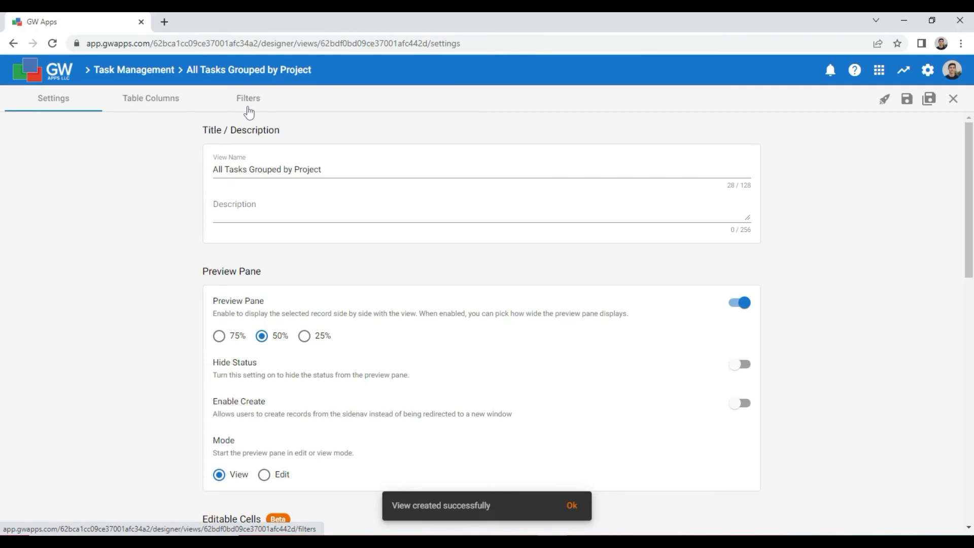
Step: Remove the Status filter from the All Tasks Grouped by Project view
left_click(249, 109)
scroll(228, 347, "down", 2)
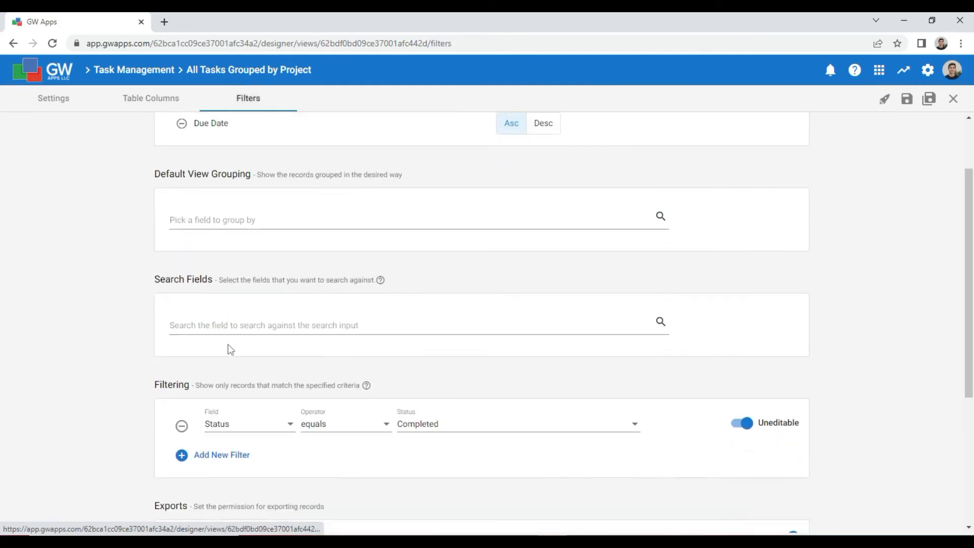
left_click(181, 425)
Step: Group the All Tasks Grouped by Project view by the Project field by default, sorted descending
scroll(81, 209, "up", 1)
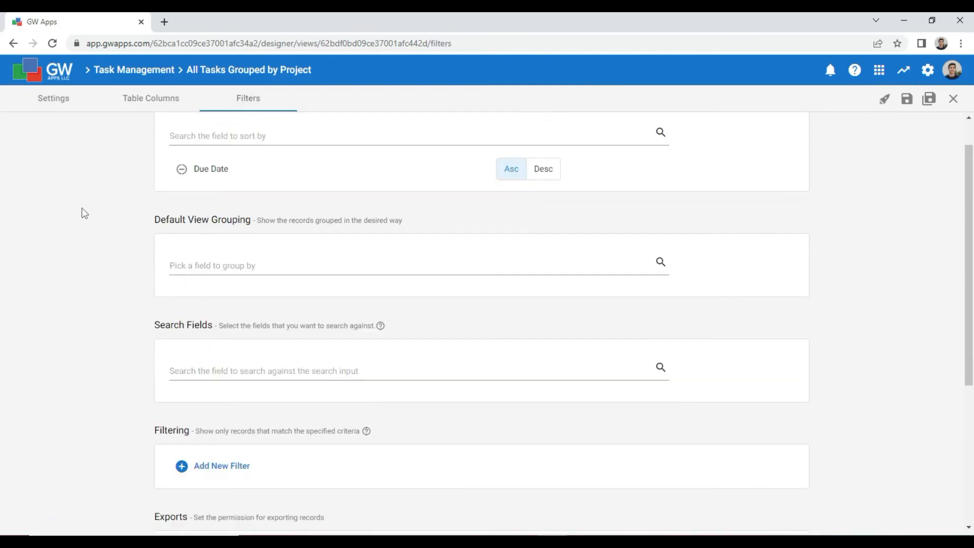
left_click(204, 269)
left_click(210, 287)
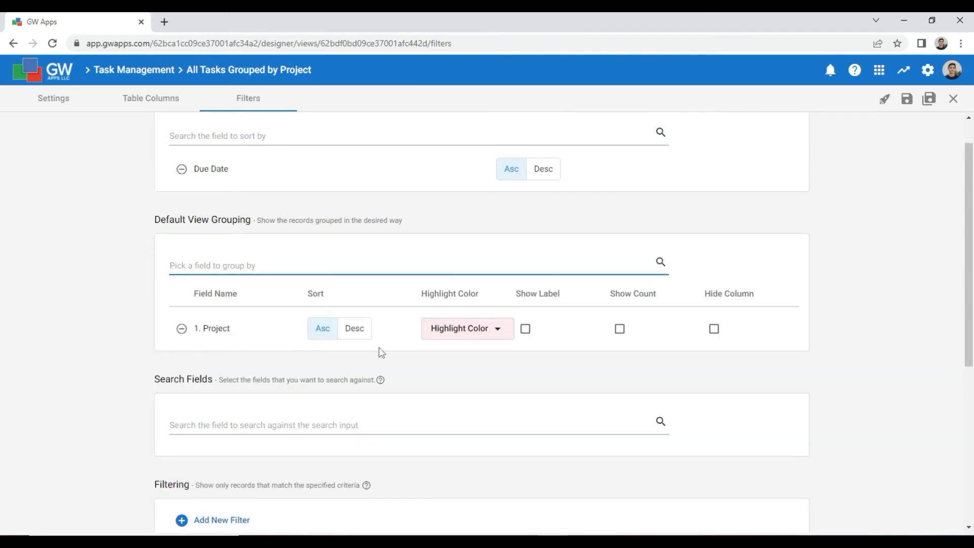
left_click(356, 330)
Step: Give the Project grouping a light blue highlight color and enable Show Label, Show Count and Hide Column
left_click(471, 330)
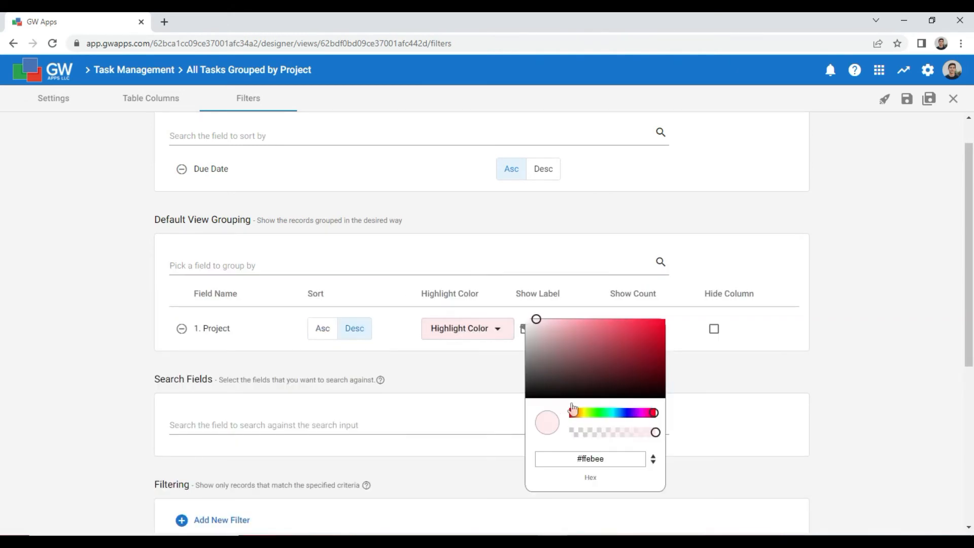
left_click(620, 414)
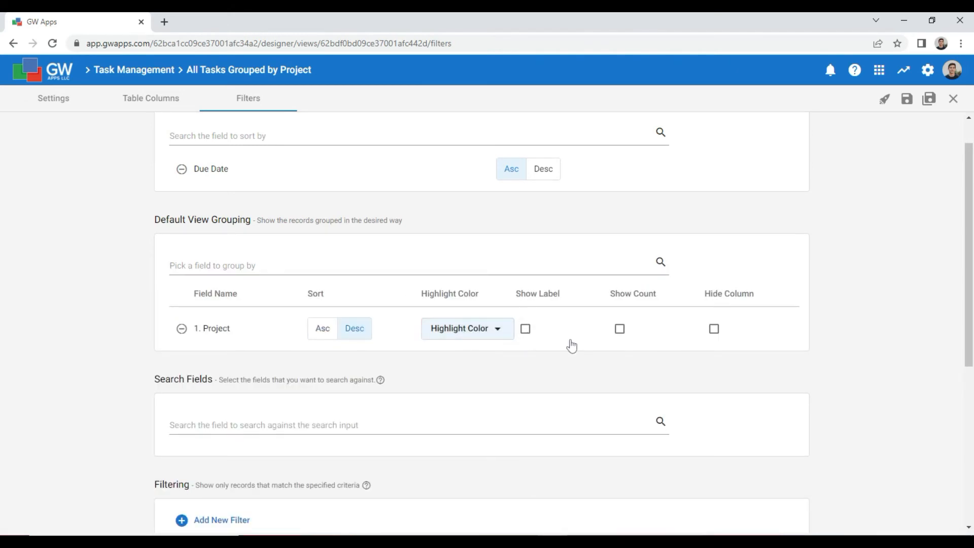
left_click(525, 329)
left_click(620, 330)
left_click(714, 329)
Step: Set the All Tasks Grouped by Project view's header color to periwinkle blue and save the view
left_click(57, 102)
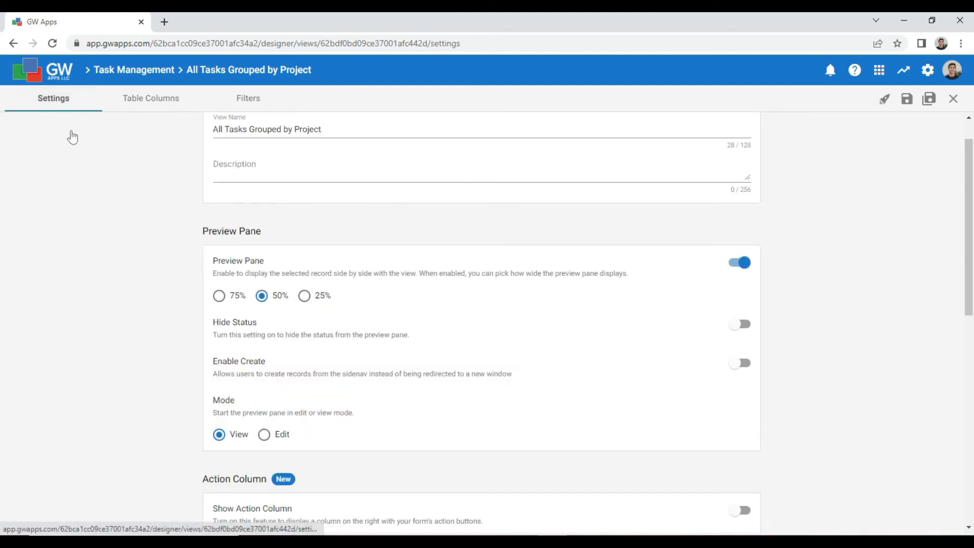
scroll(135, 315, "down", 1)
scroll(135, 315, "down", 6)
left_click(719, 261)
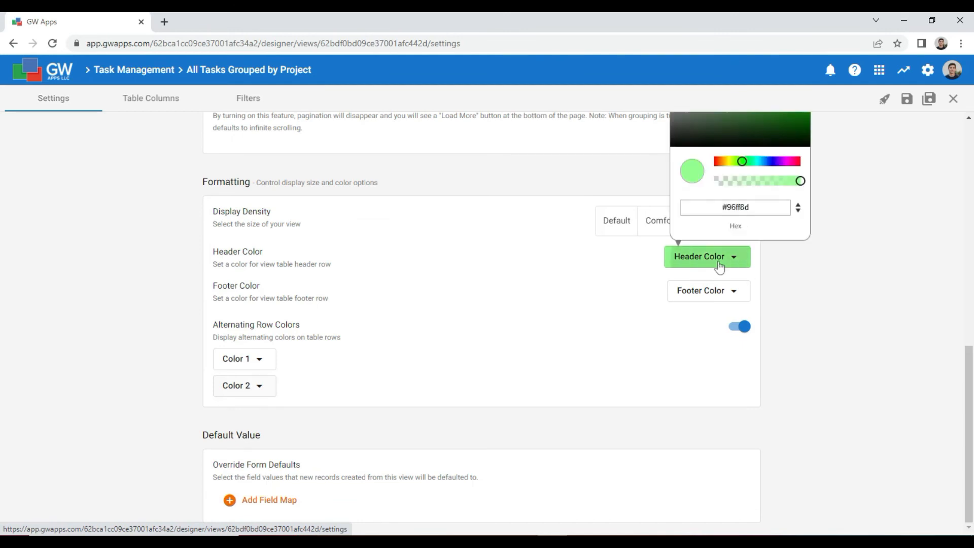
left_click(771, 162)
left_click(823, 328)
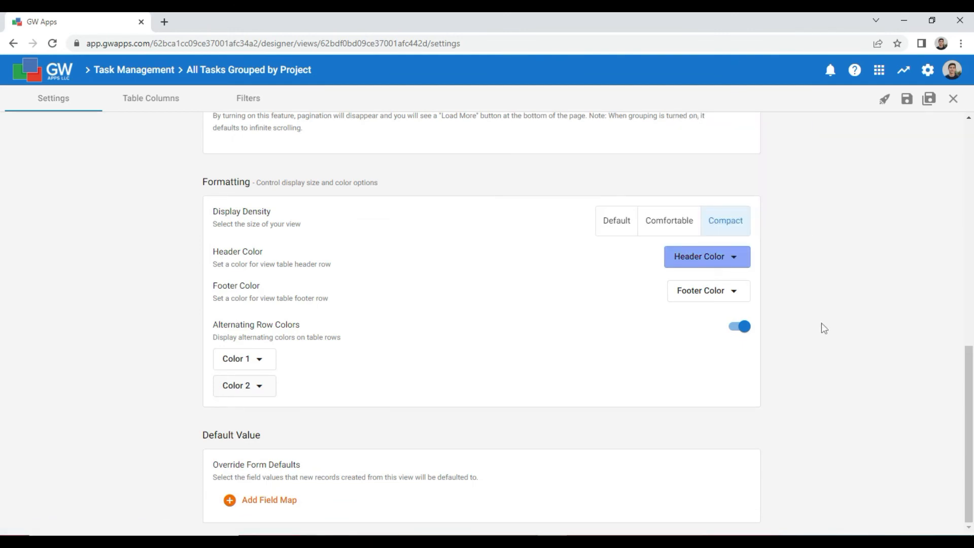
left_click(908, 100)
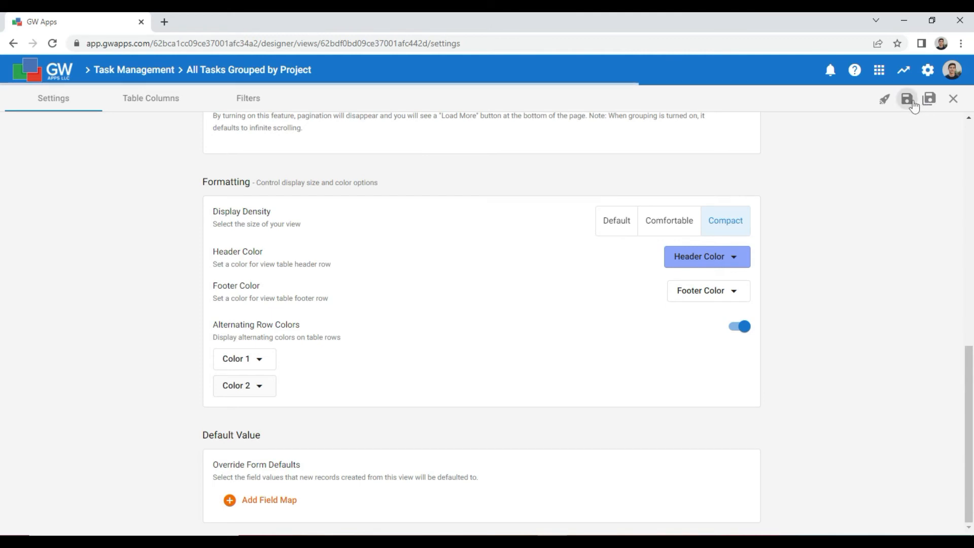
Step: Launch the All Tasks Grouped by Project view and check the Test Project group by expanding and collapsing it
left_click(885, 99)
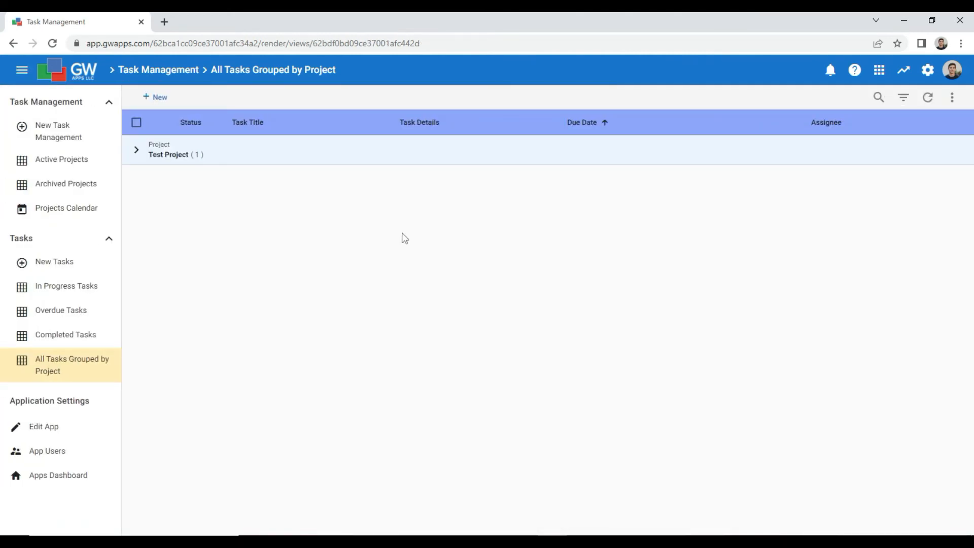
left_click(742, 157)
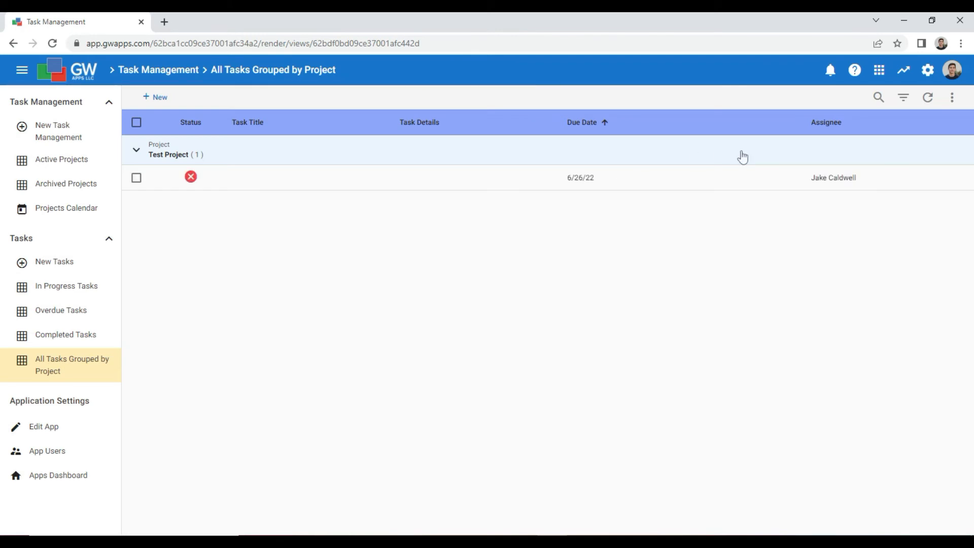
left_click(742, 158)
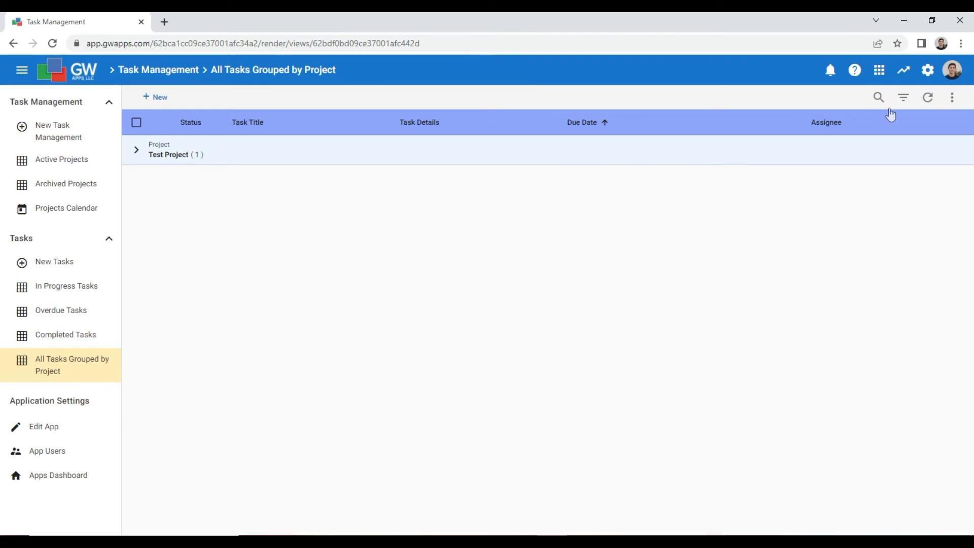
Step: Add Status as a second column grouping in the running view's filters, below Project
left_click(903, 98)
scroll(880, 299, "down", 1)
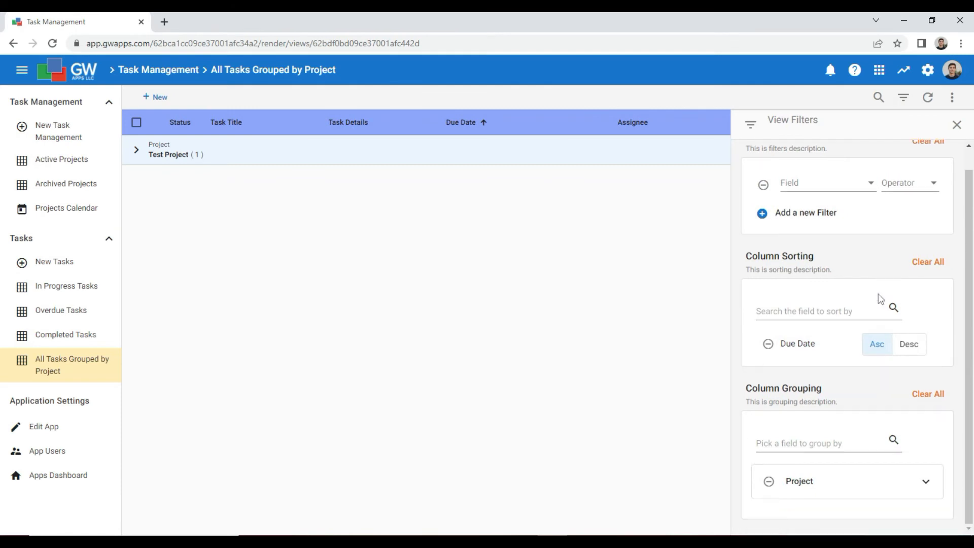
left_click(837, 445)
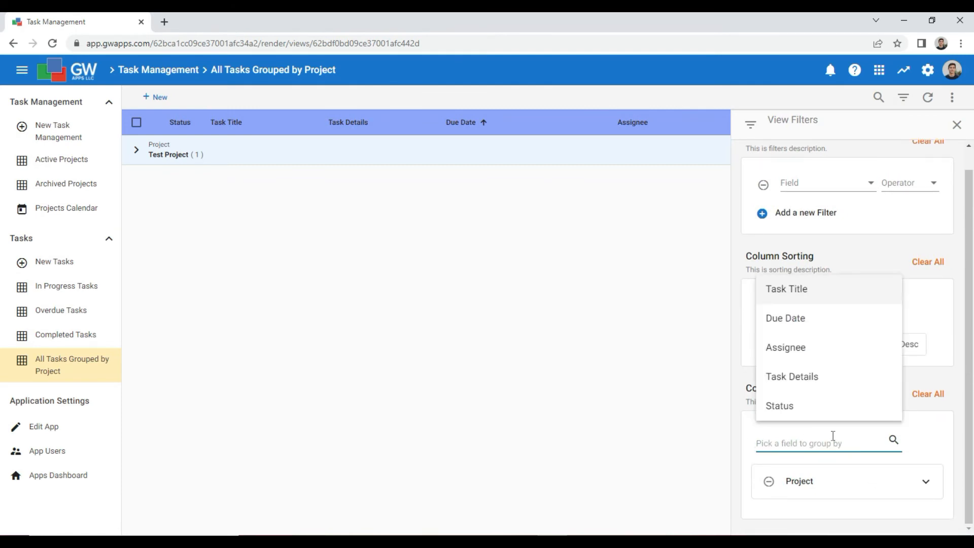
left_click(804, 403)
Step: Enable Show Count and Hide Column for the Status grouping
scroll(908, 458, "down", 2)
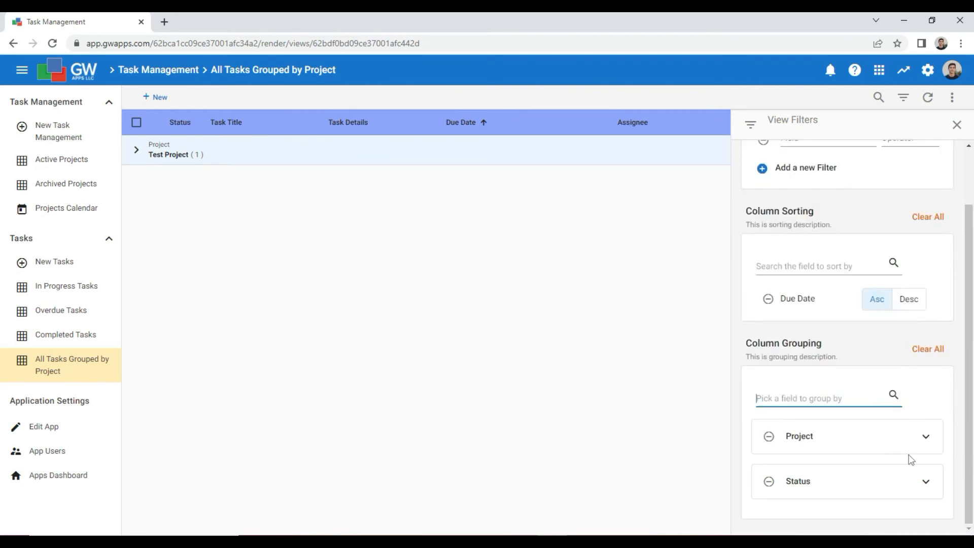
left_click(928, 487)
scroll(931, 490, "down", 2)
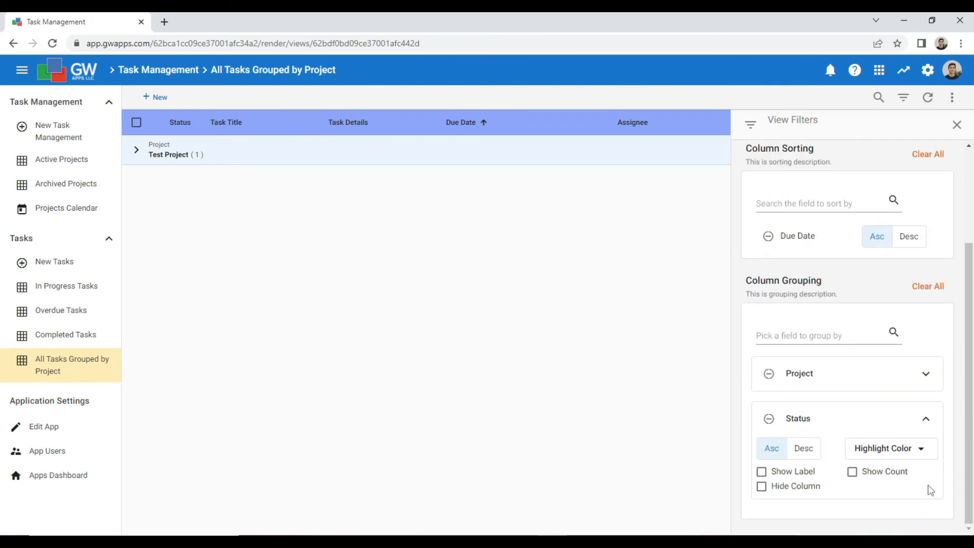
left_click(852, 472)
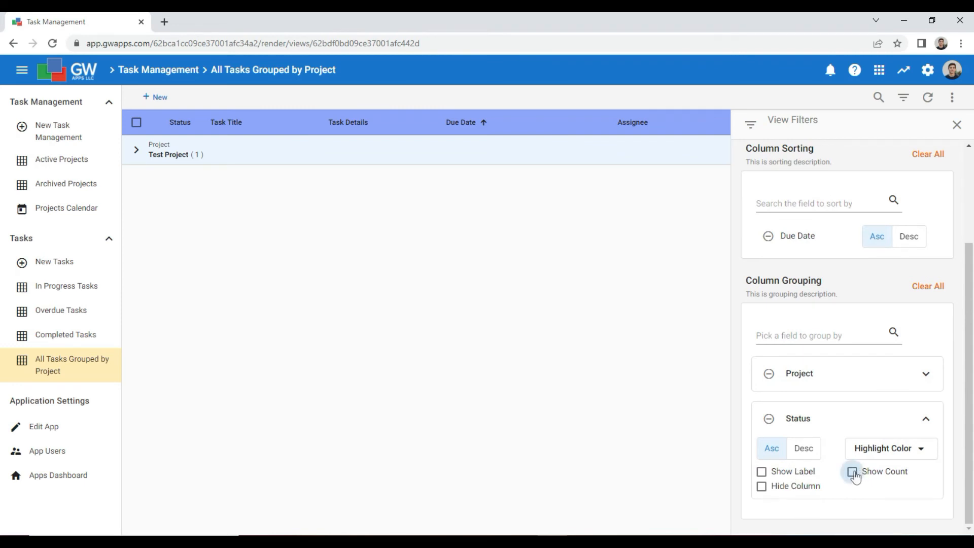
left_click(762, 488)
Step: Set the Status grouping's highlight color to pale orange, #fff2dd
left_click(921, 449)
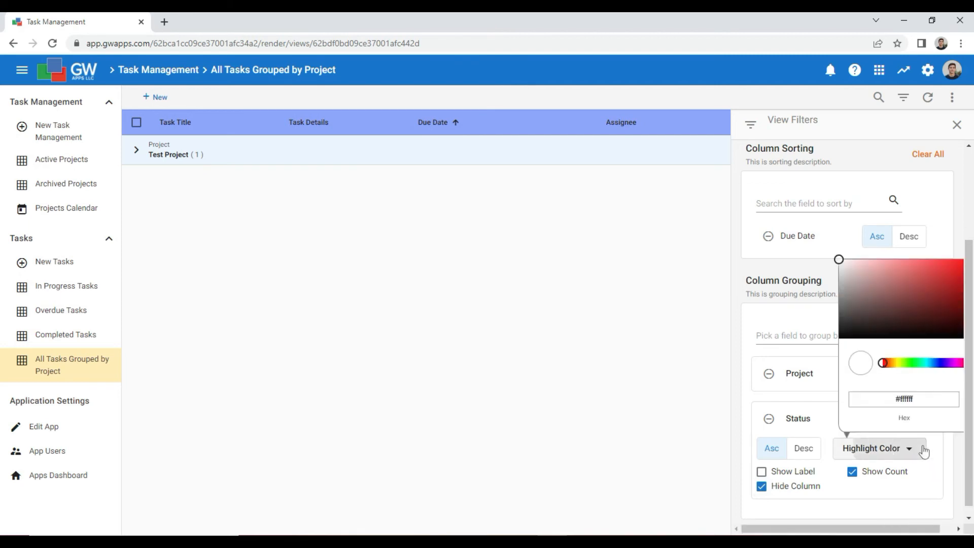
left_click(892, 363)
left_click(857, 259)
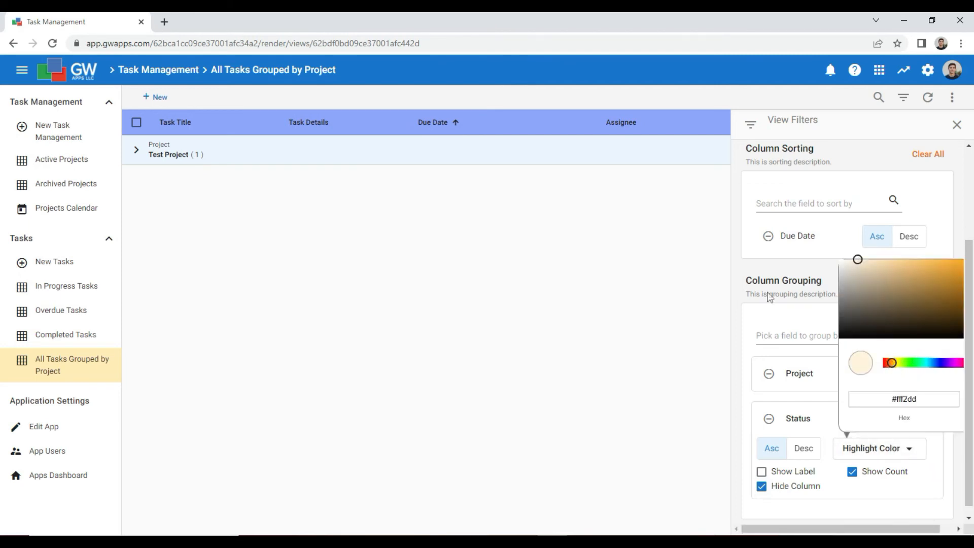
left_click_drag(771, 300, 769, 300)
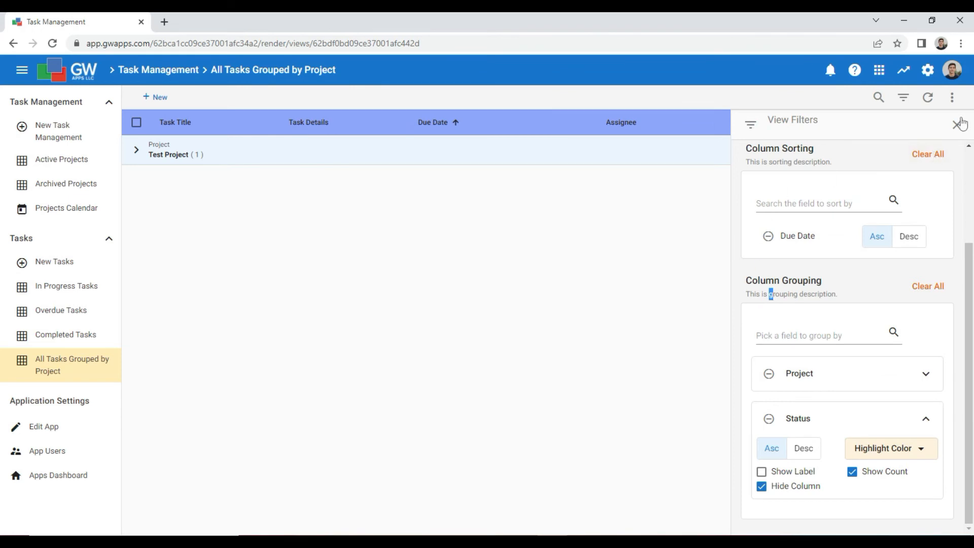
Step: Expand the Test Project group, close the view filters and save the current view changes for all app users
left_click(644, 162)
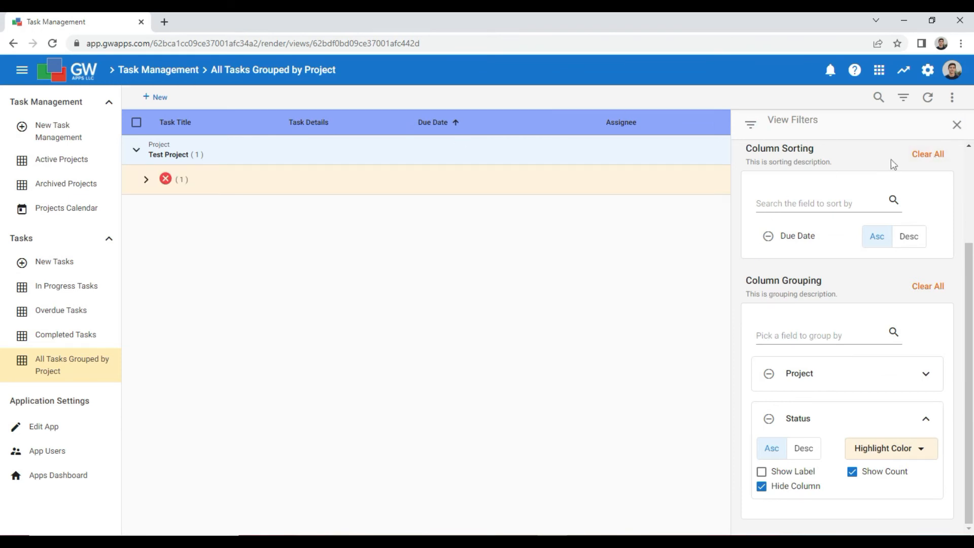
left_click(957, 125)
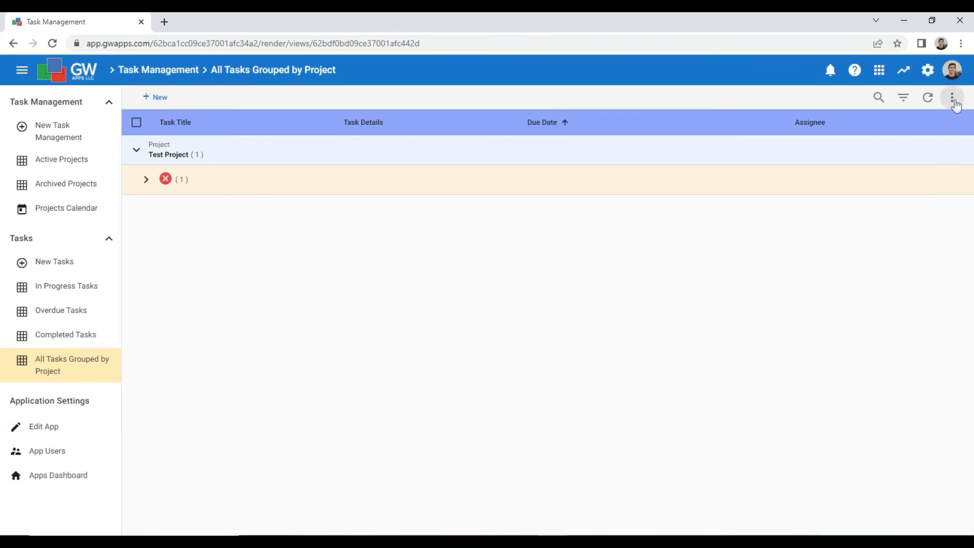
left_click(952, 98)
left_click(909, 246)
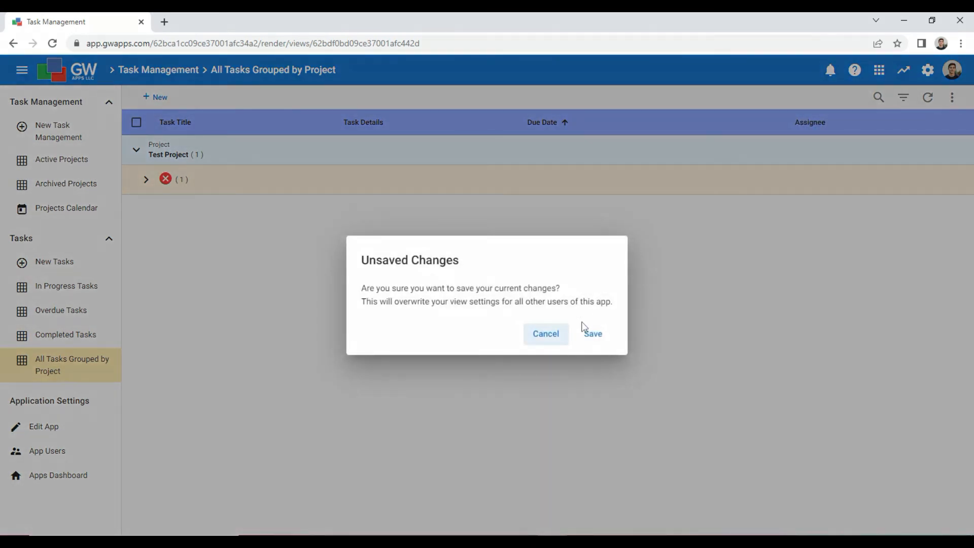
left_click(591, 335)
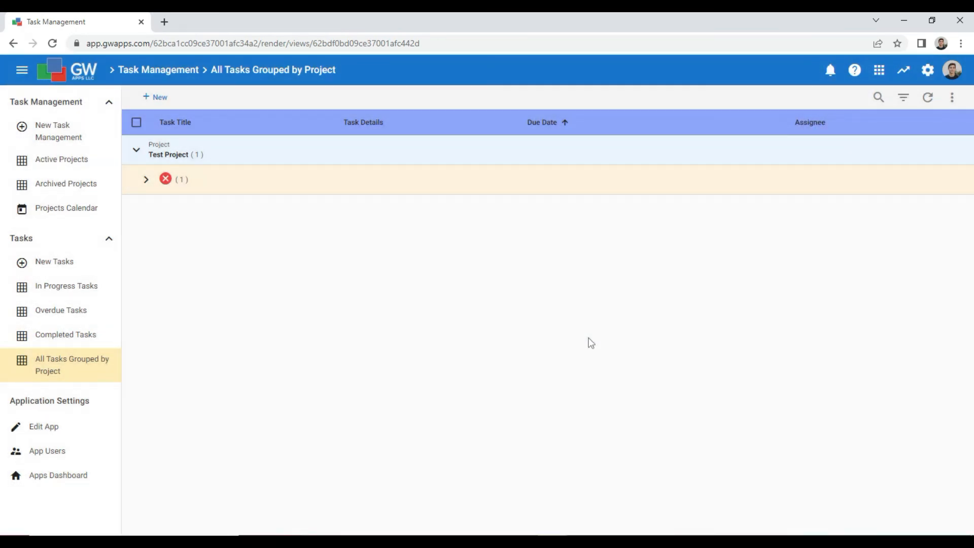
Step: Return to the app designer's views and duplicate the Completed Tasks view, naming the copy My Tasks
left_click(43, 434)
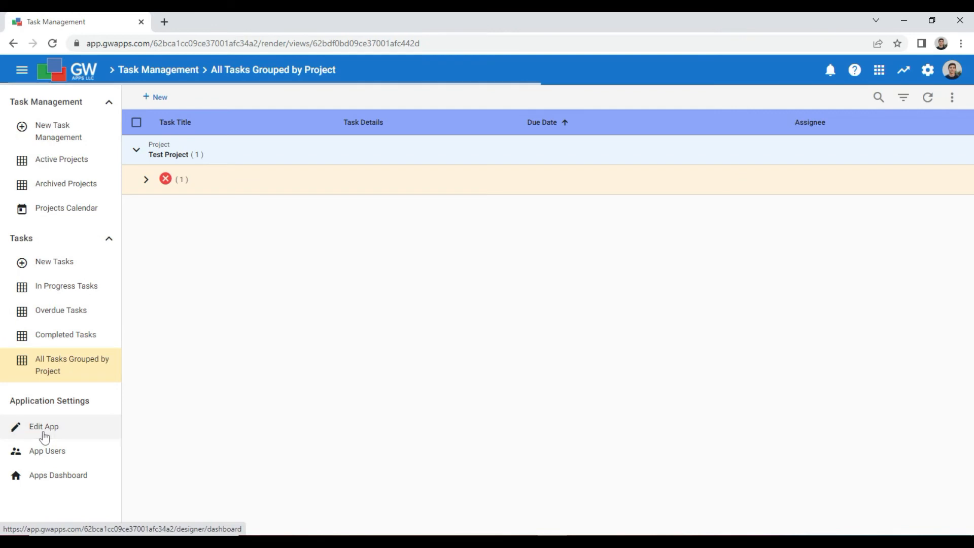
left_click(61, 229)
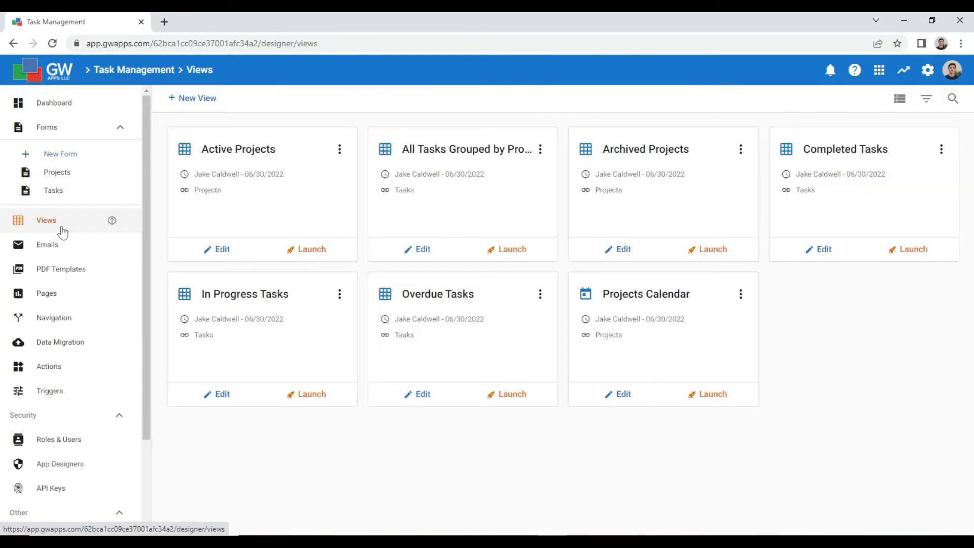
left_click(941, 149)
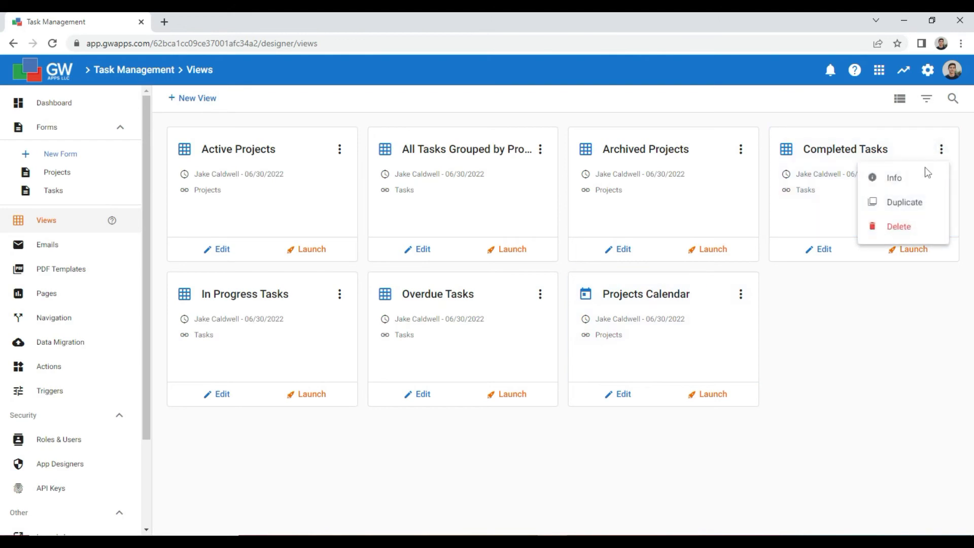
left_click(905, 204)
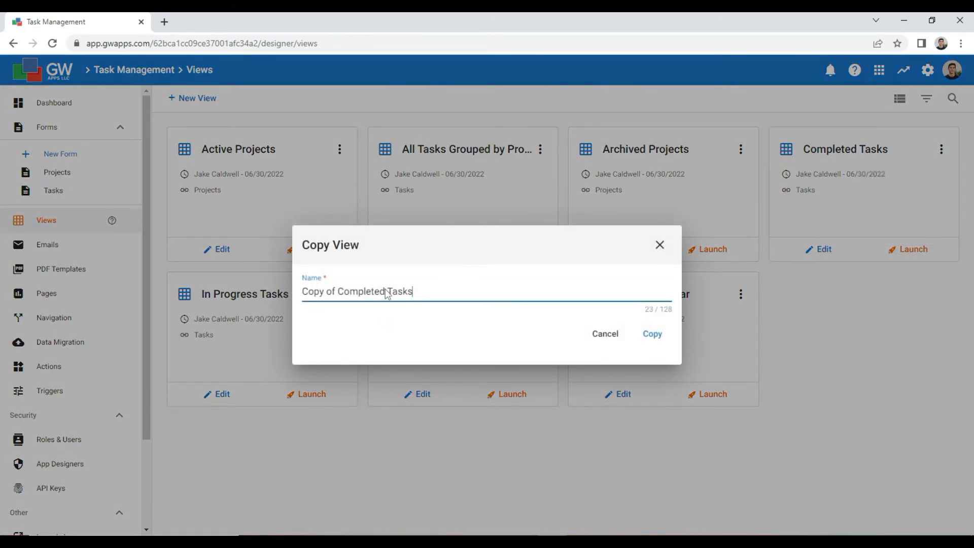
left_click_drag(388, 293, 266, 303)
type("My")
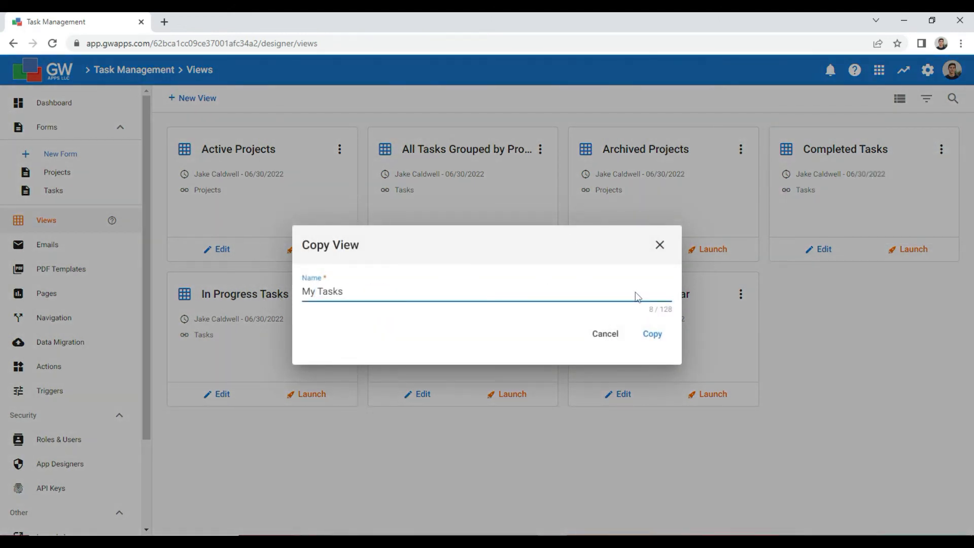
left_click(659, 340)
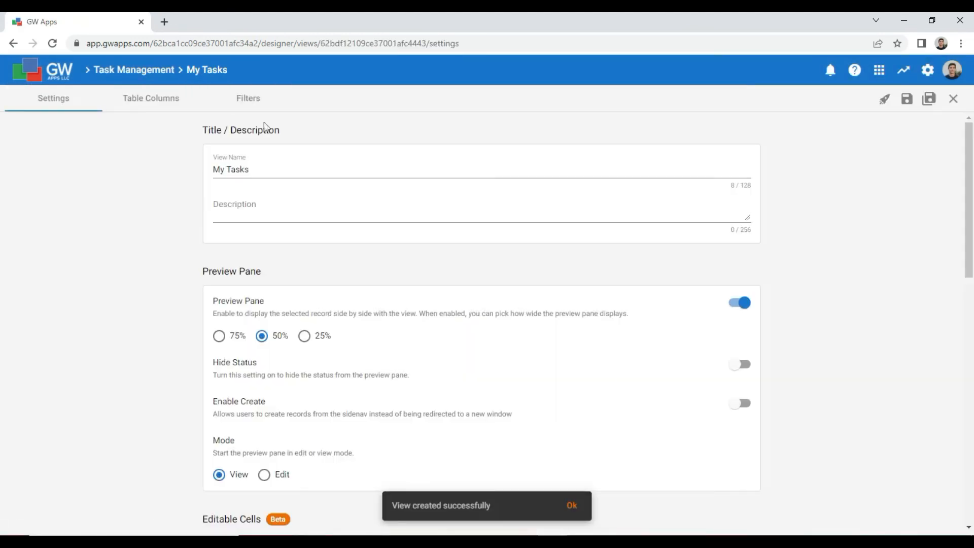
Step: Set the My Tasks view's header color to white
scroll(139, 352, "down", 10)
left_click(721, 266)
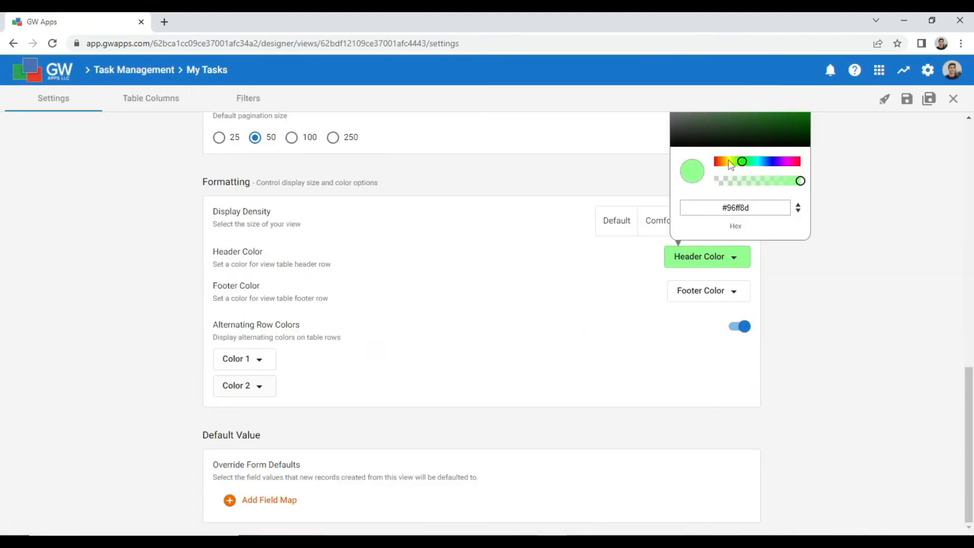
left_click_drag(735, 131, 660, 51)
left_click(820, 209)
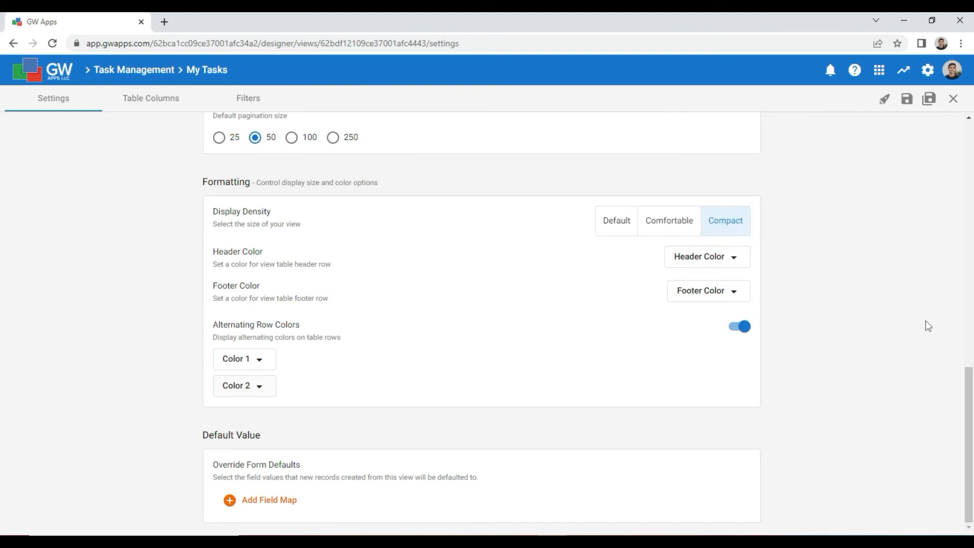
Step: Change the My Tasks view's Status filter to Assignee equals the relative value Logged In User
left_click(248, 99)
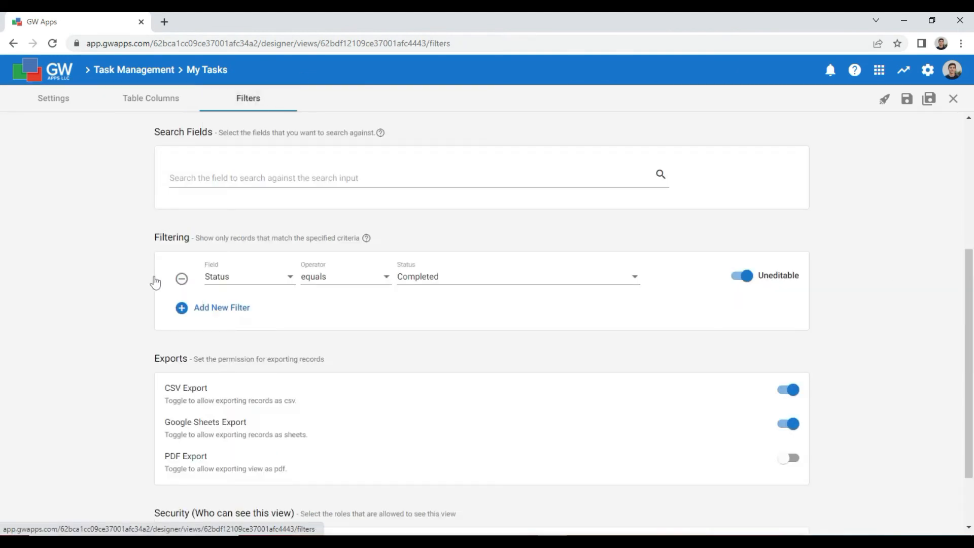
left_click(269, 283)
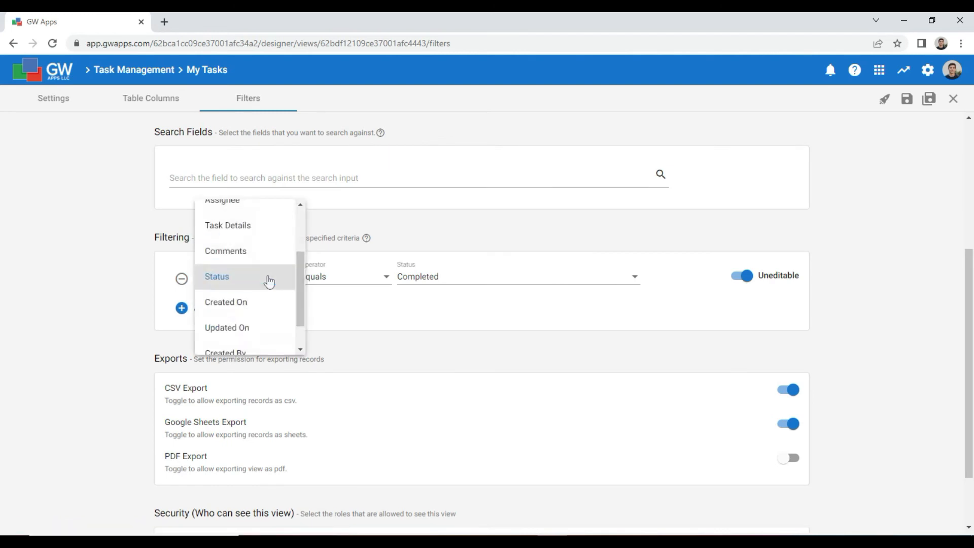
left_click(264, 212)
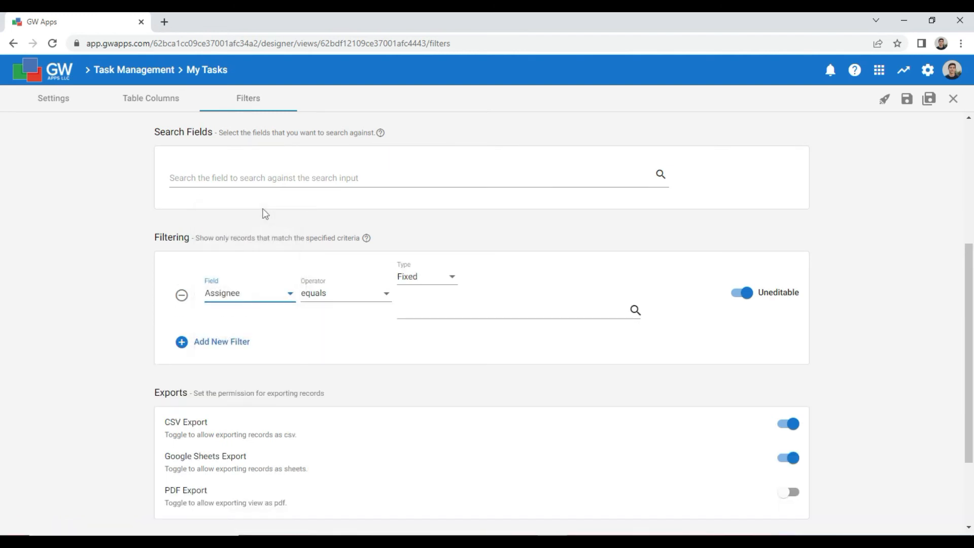
left_click(437, 282)
left_click(437, 306)
left_click(445, 318)
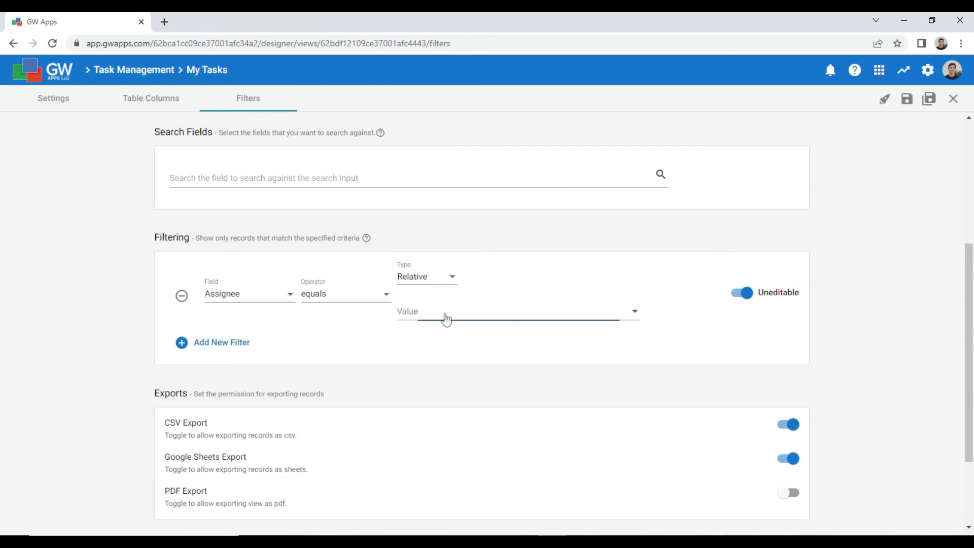
left_click(446, 319)
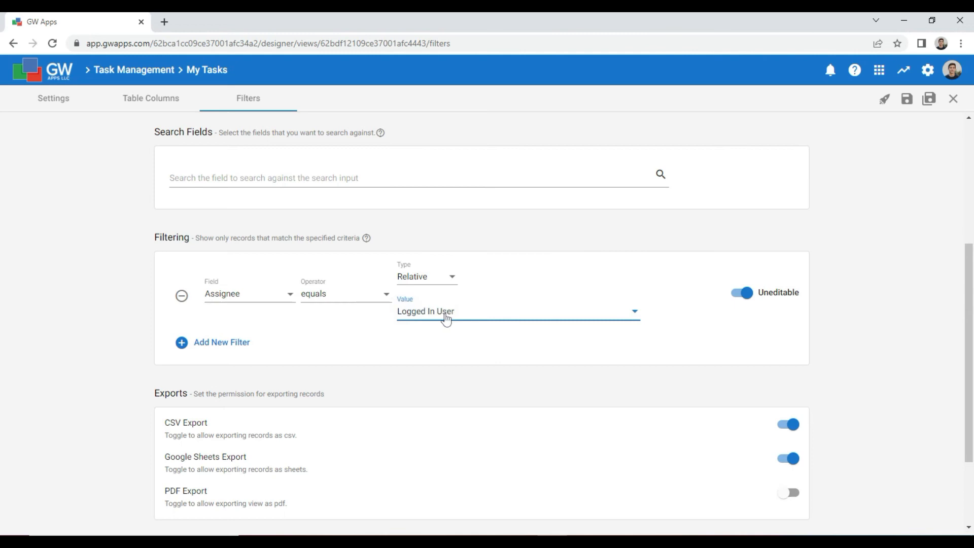
left_click(474, 357)
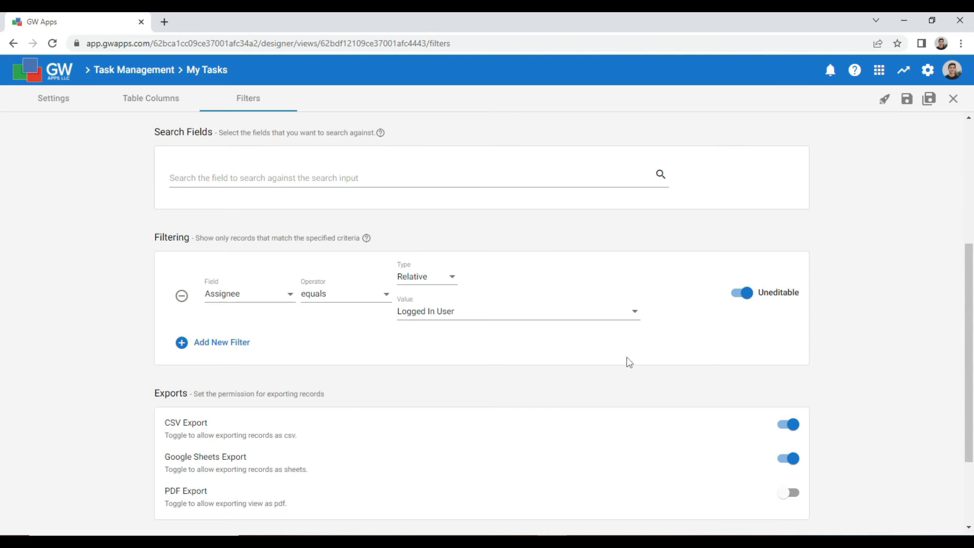
Step: Group the My Tasks view by Status with Hide Column and Show Count enabled, then save and close the view
scroll(626, 357, "up", 5)
left_click(323, 303)
scroll(242, 415, "down", 2)
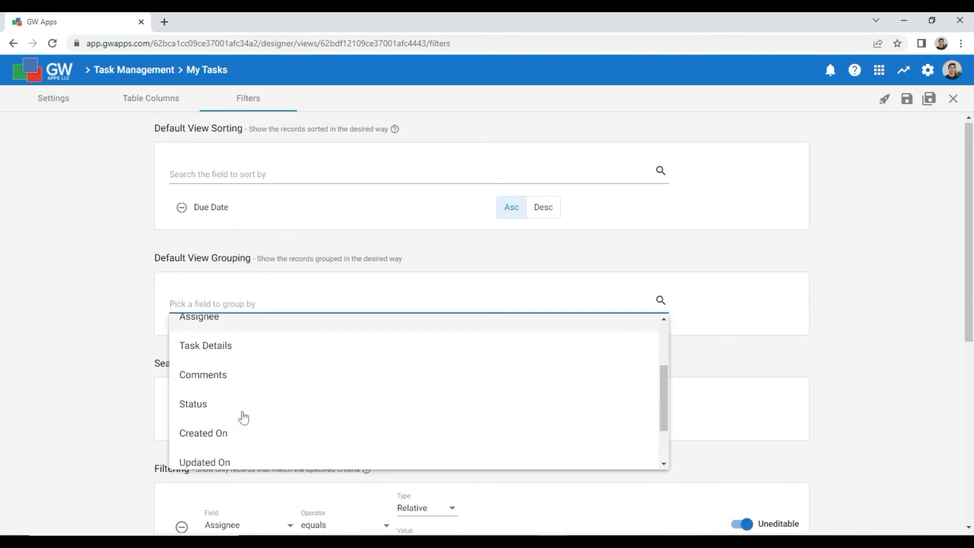
left_click(216, 406)
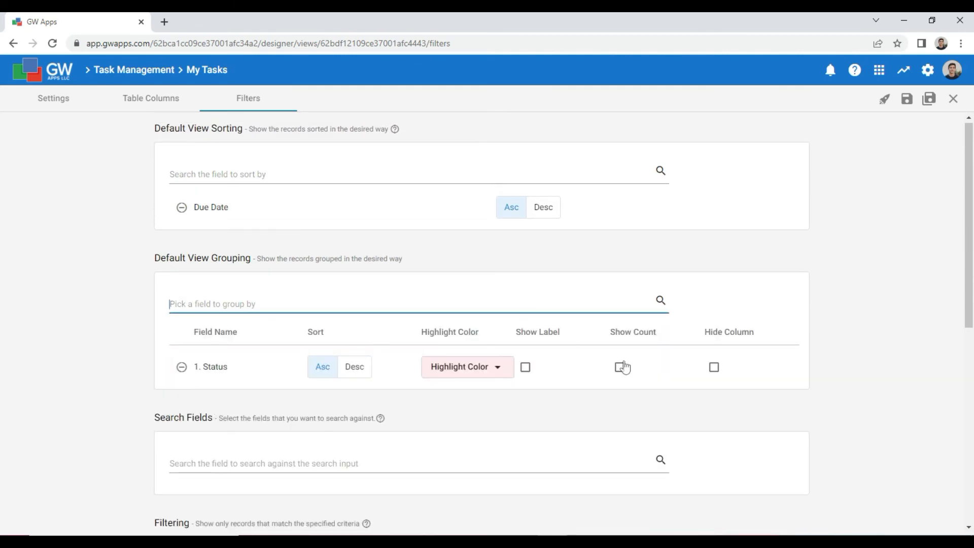
left_click(713, 368)
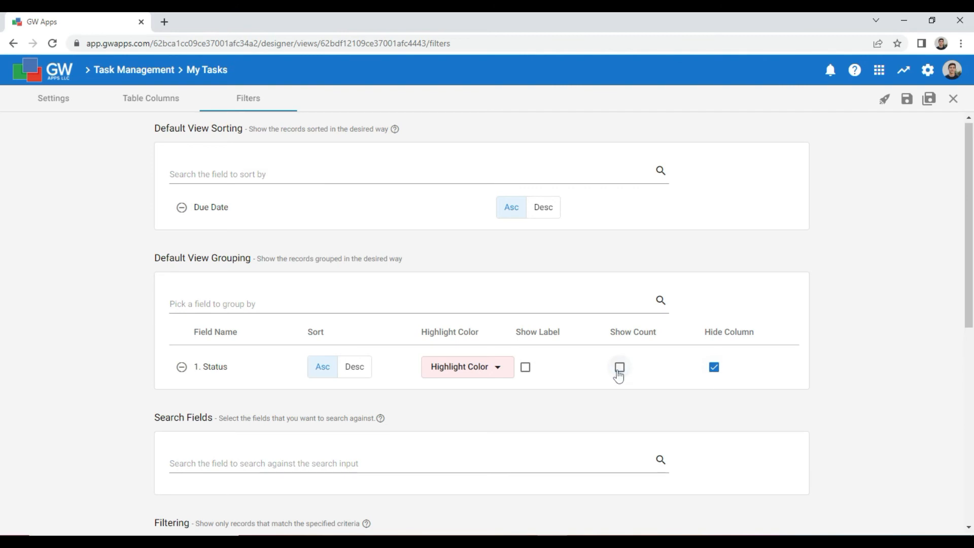
left_click(620, 370)
left_click(927, 100)
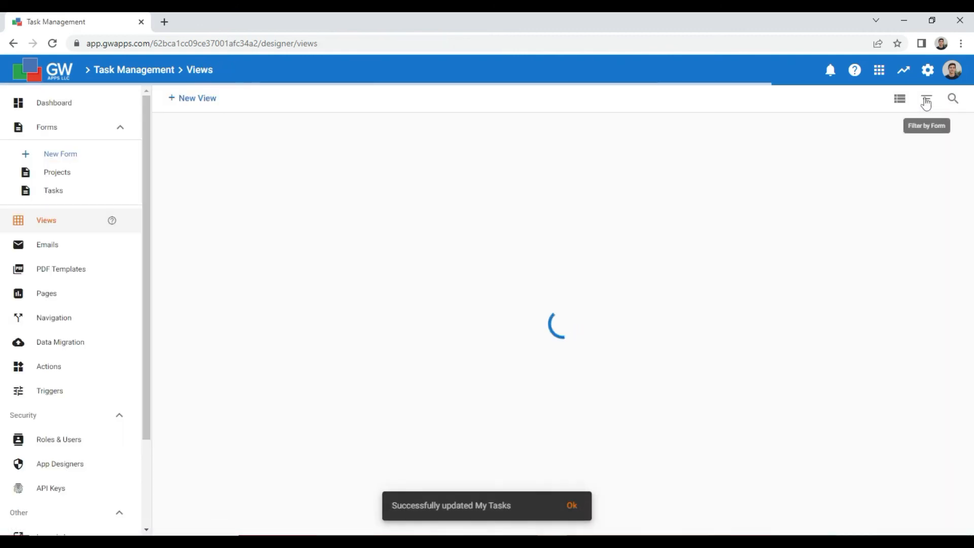
Step: Open the Projects form's field and layout design
left_click(88, 172)
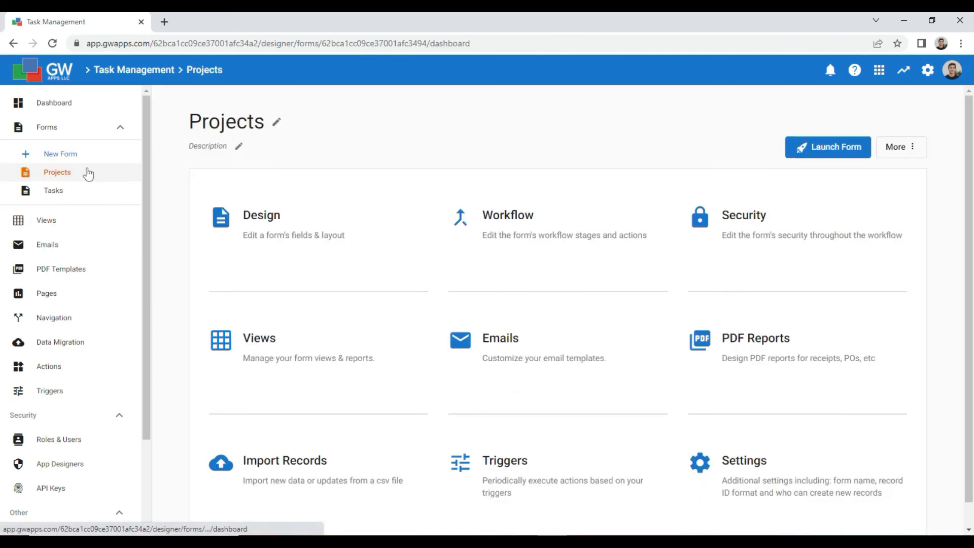
left_click(294, 229)
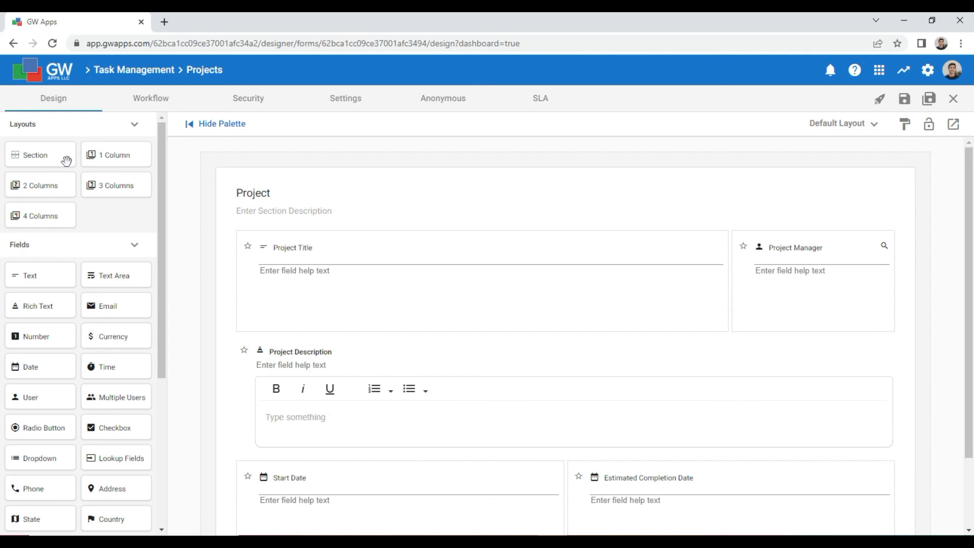
scroll(181, 242, "down", 2)
scroll(181, 242, "up", 2)
Step: Open the Default Layout's properties and set its form type to Tab
left_click(906, 126)
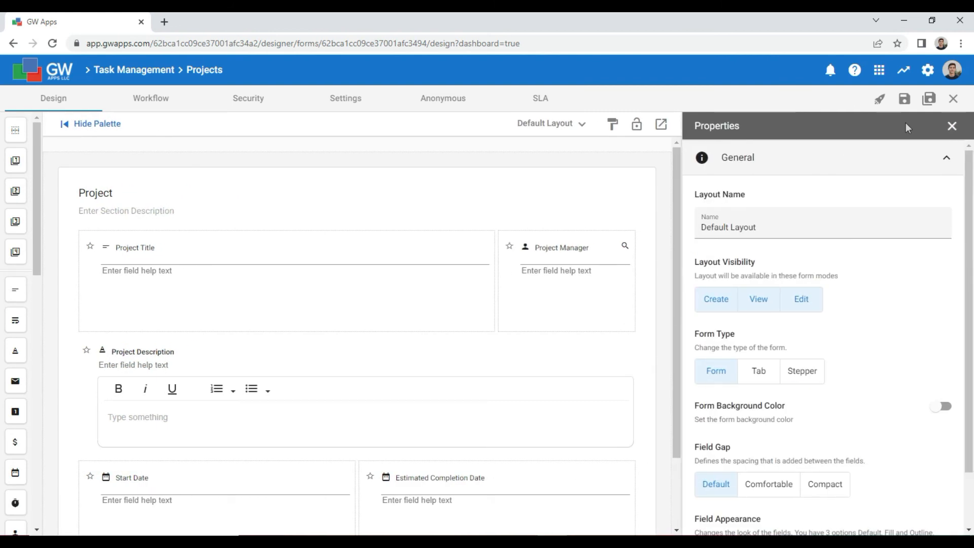
left_click(754, 223)
left_click(582, 130)
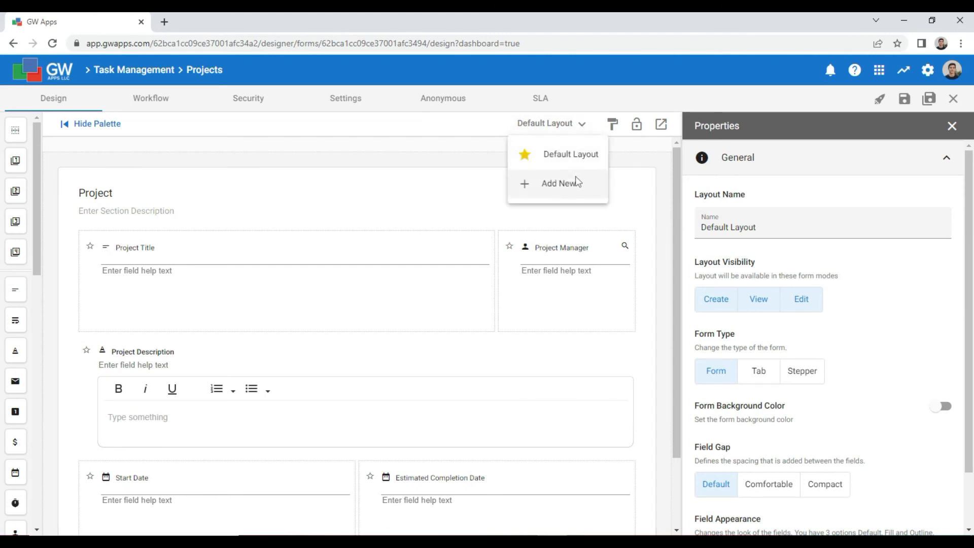
left_click(898, 339)
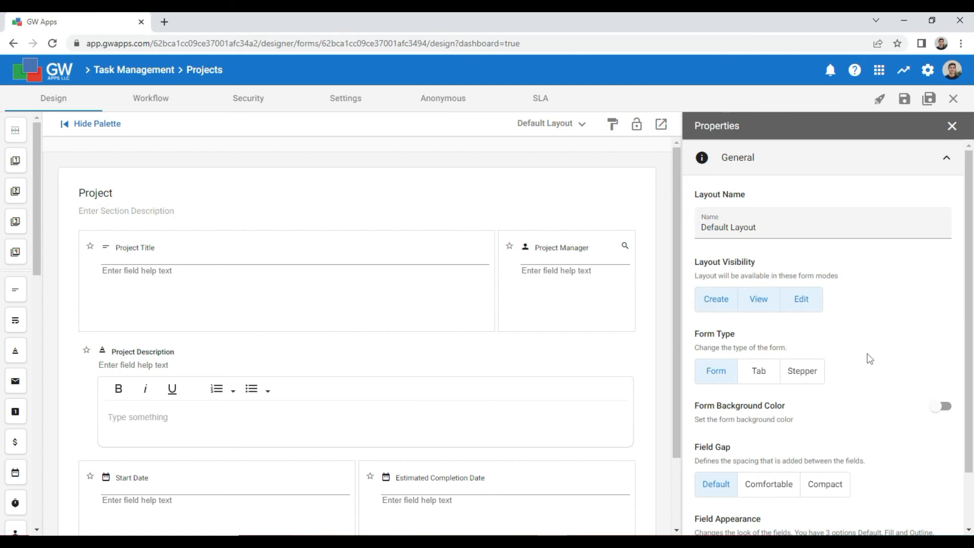
left_click(759, 372)
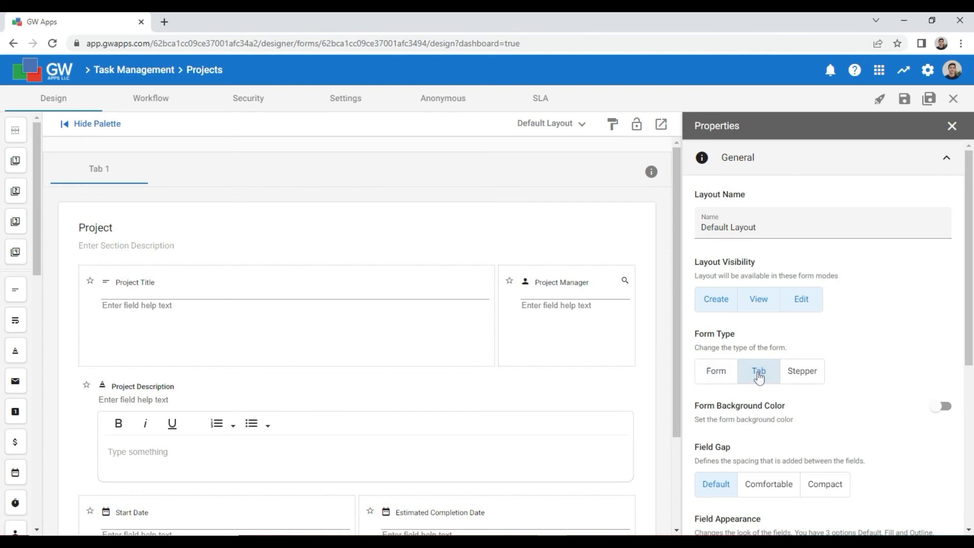
Step: Set the form's tabs alignment to Center and the tabs size to Comfortable
scroll(869, 424, "down", 1)
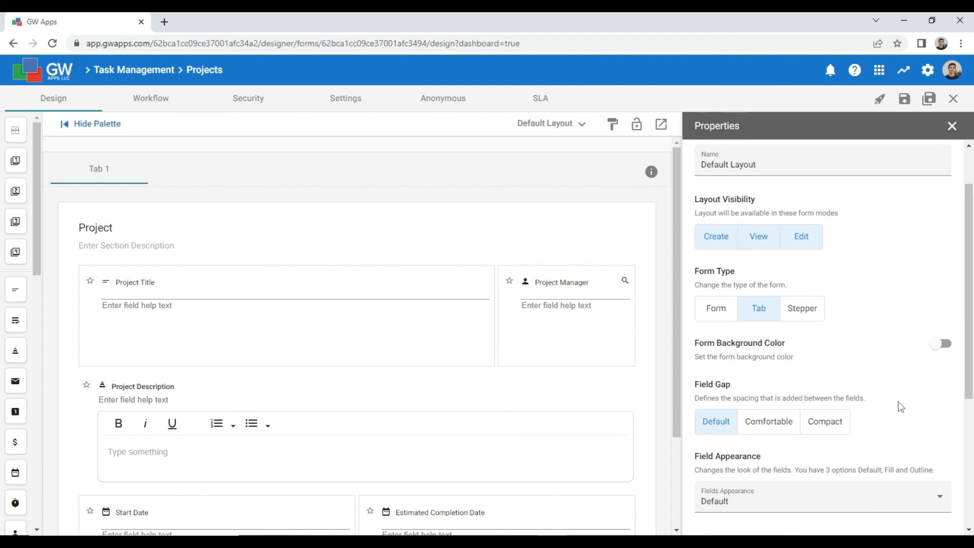
scroll(900, 406, "down", 4)
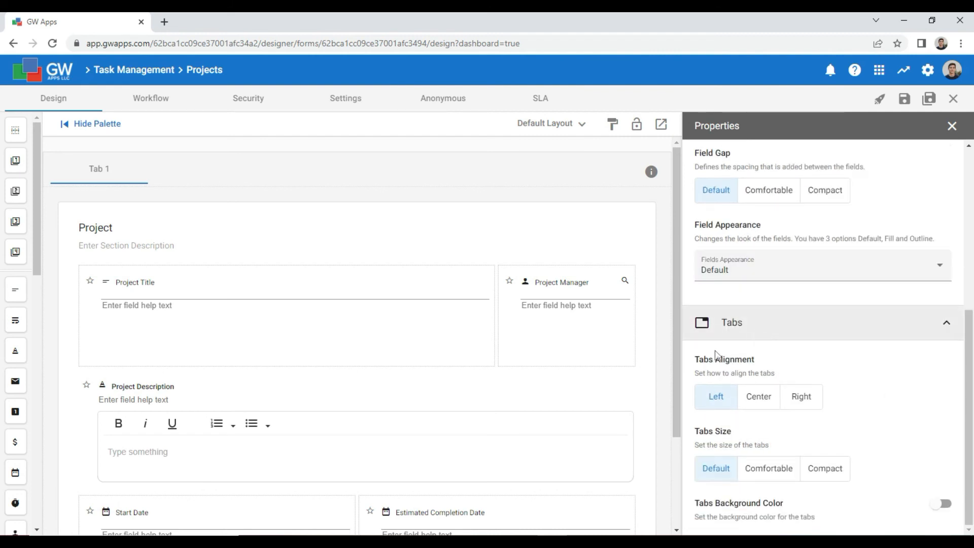
left_click(762, 404)
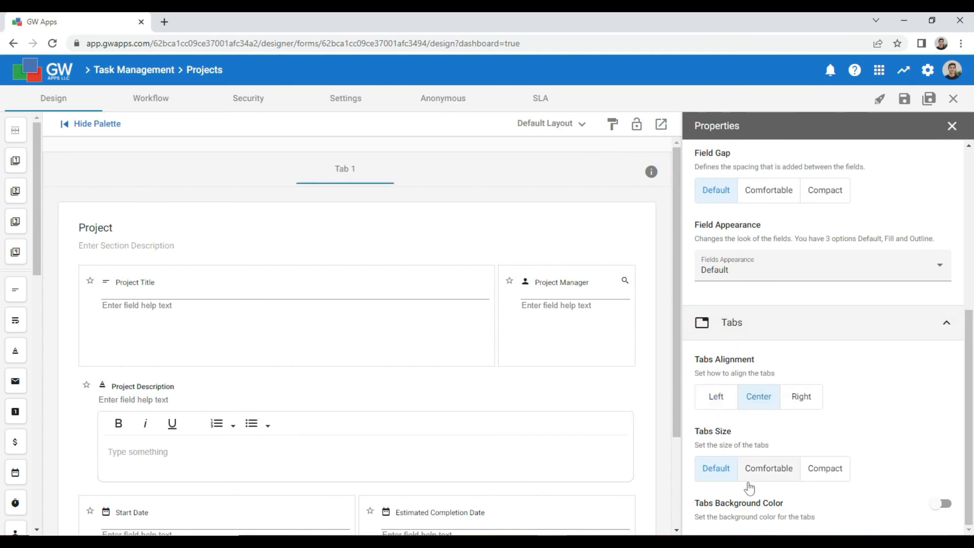
left_click(762, 475)
Step: Enable the tabs background color and set it to white
left_click(940, 508)
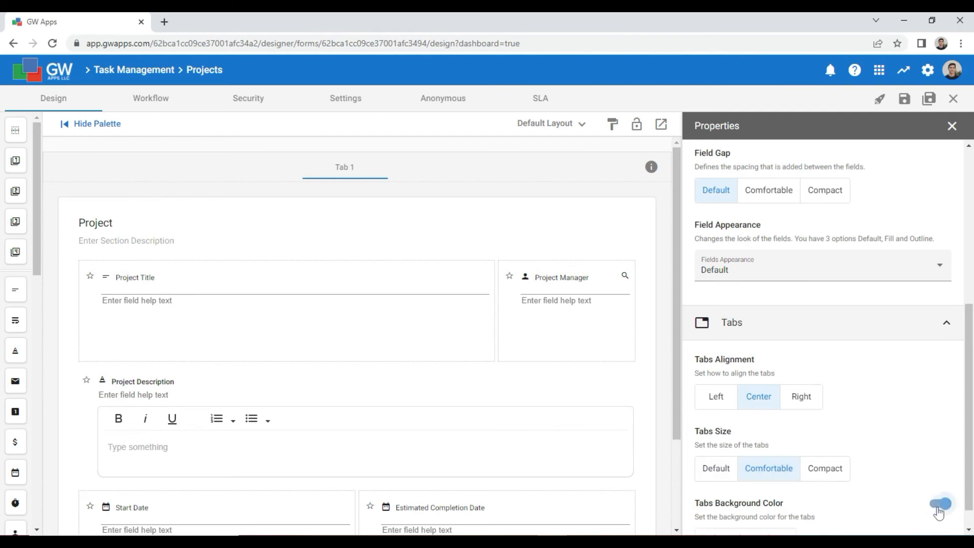
scroll(874, 489, "down", 1)
left_click(768, 511)
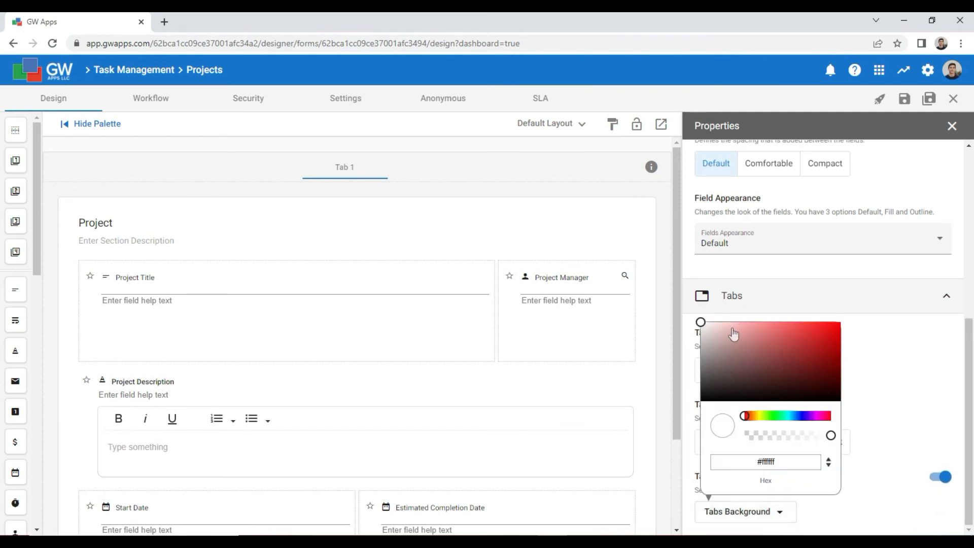
left_click_drag(732, 331, 692, 305)
left_click(886, 371)
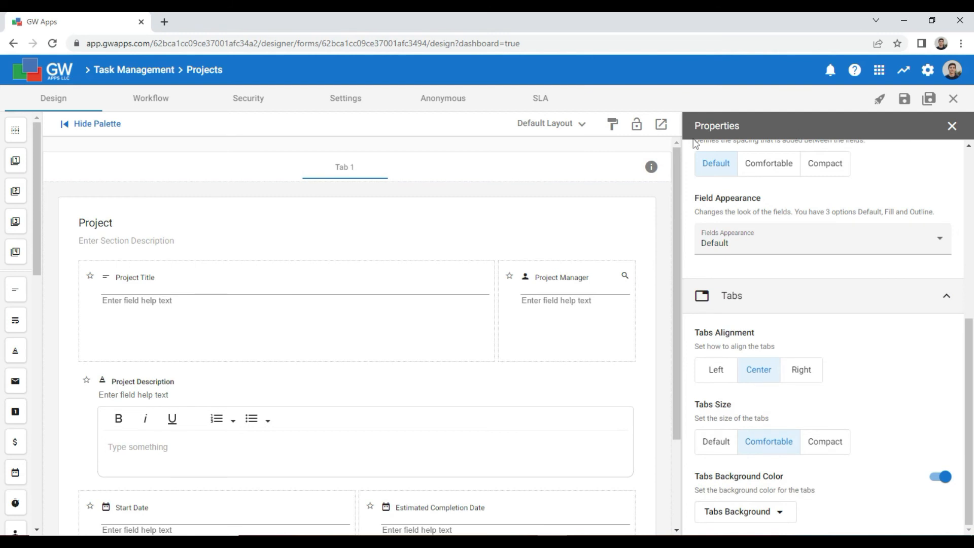
Step: Change the first tab's display name to Project Details
left_click(651, 168)
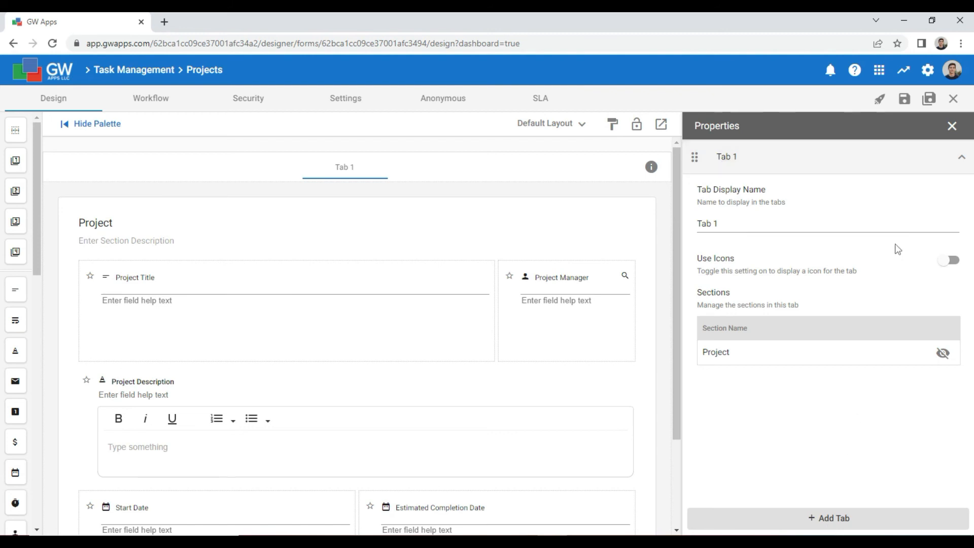
left_click(846, 231)
double_click(845, 226)
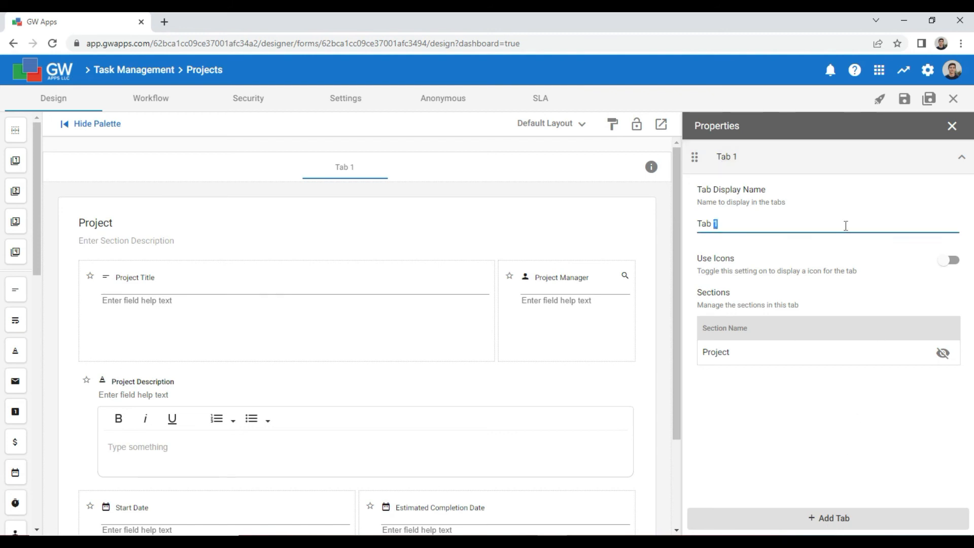
key("ctrl+a")
type("Project Detaisl")
Step: Add a second tab with the display name Tasks and close the tab properties
left_click(850, 518)
left_click(793, 256)
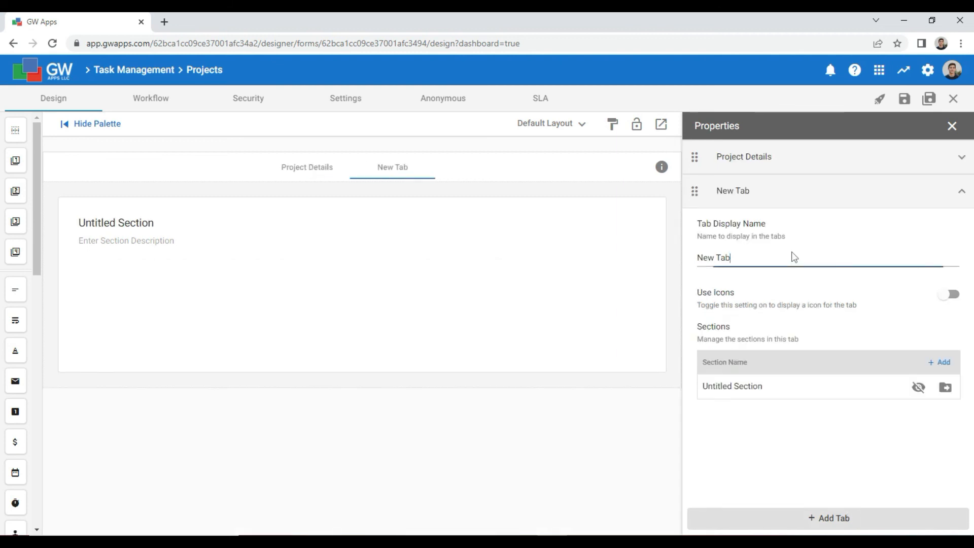
key("ctrl+a")
type("Tasks")
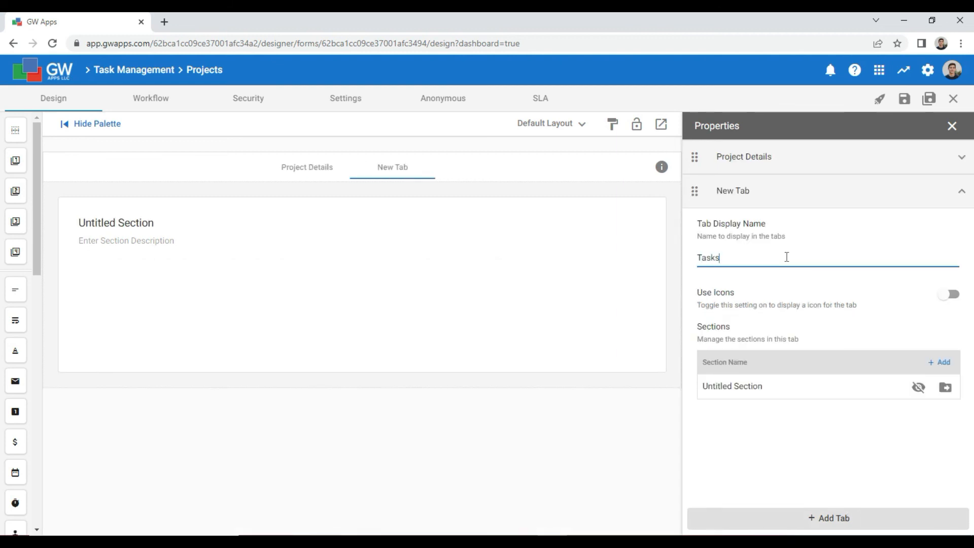
left_click(337, 167)
left_click(392, 173)
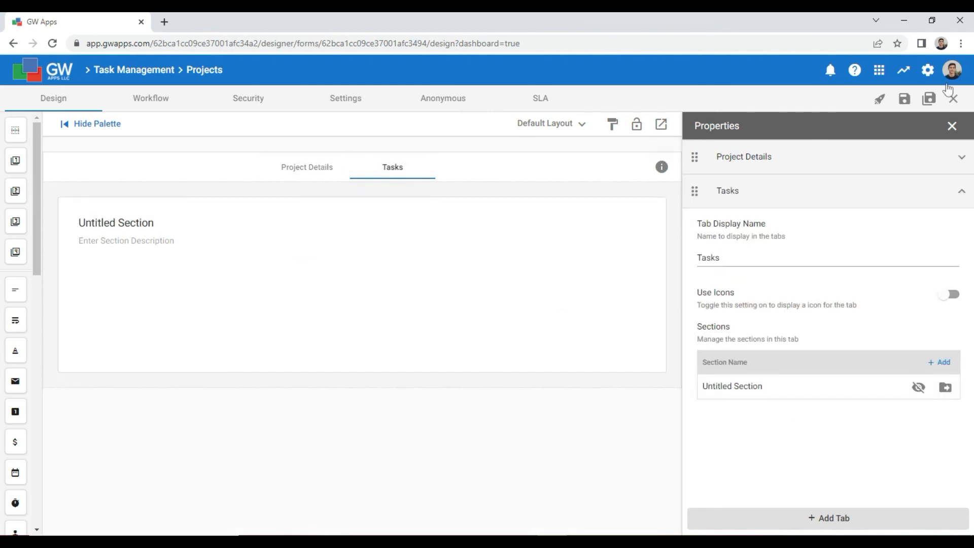
left_click(952, 126)
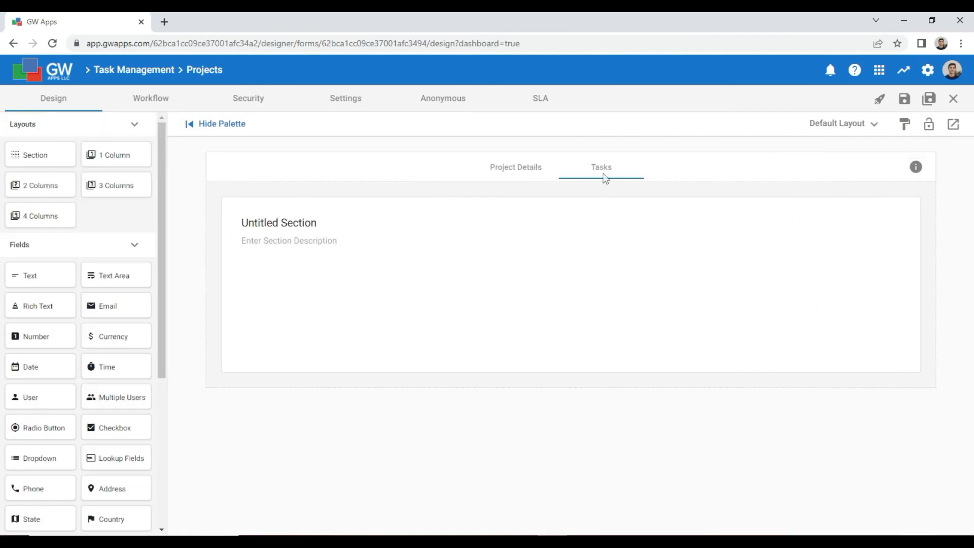
Step: Rename the untitled section on the Tasks tab as Tasks
left_click(340, 223)
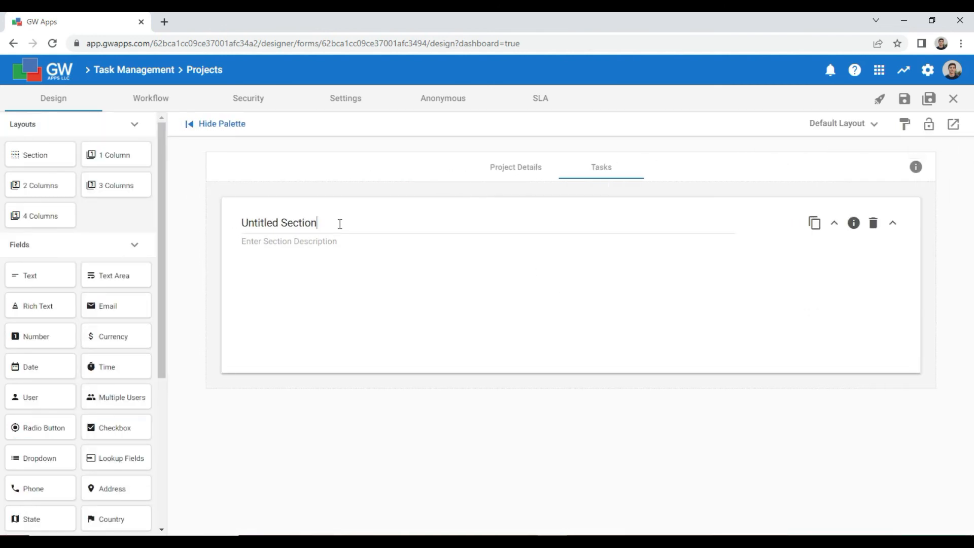
key("ctrl+shift+Left")
key("ctrl+shift+Left")
type("Tasks")
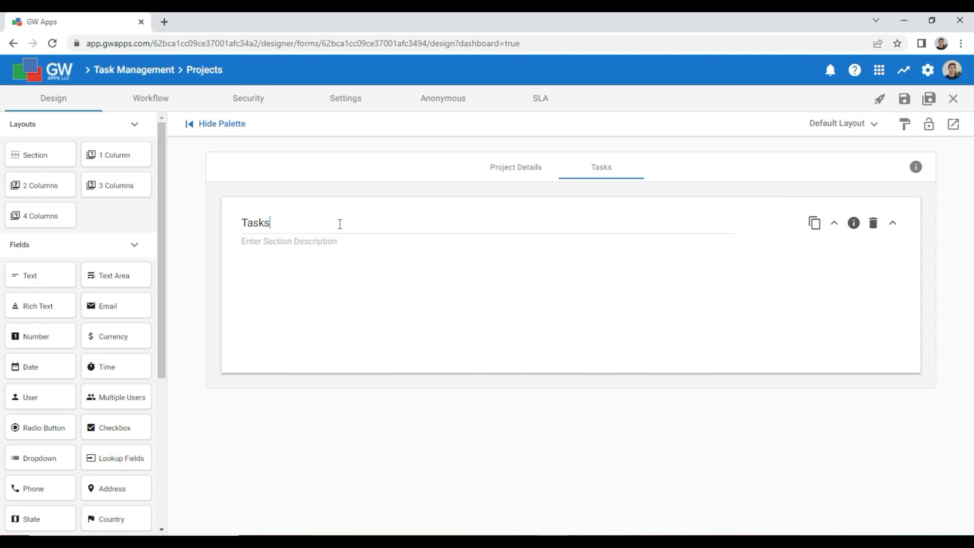
left_click(353, 440)
Step: Embed the In Progress Tasks view in the Tasks section
scroll(106, 443, "down", 2)
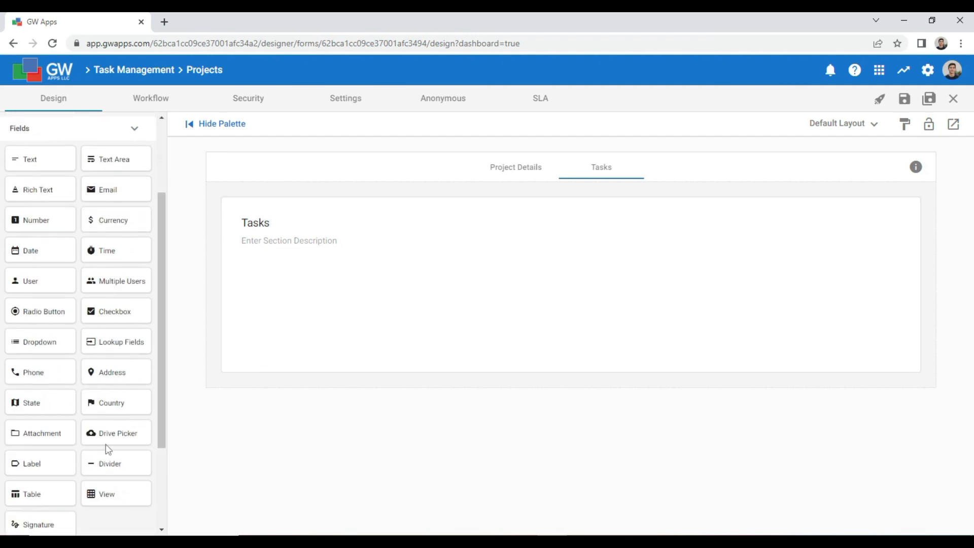
scroll(105, 444, "down", 1)
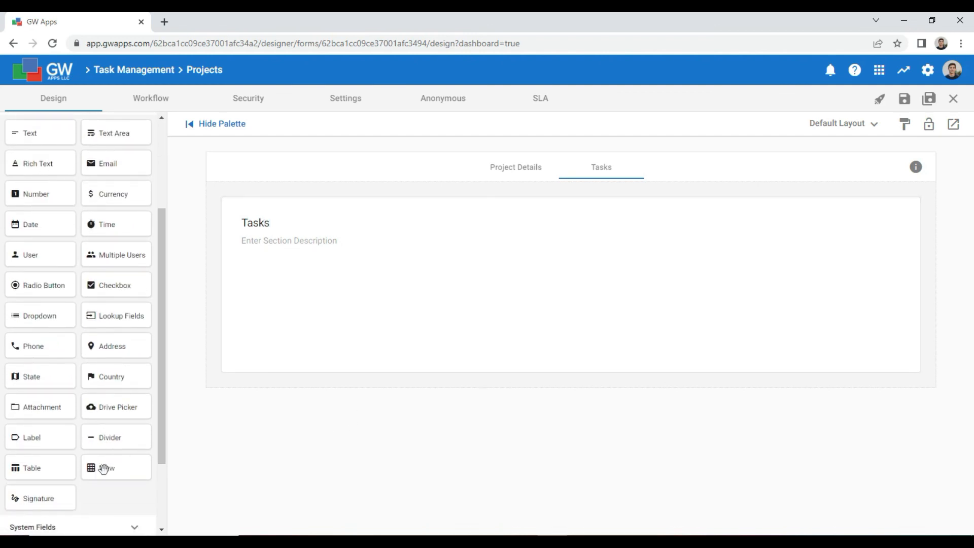
left_click_drag(104, 468, 413, 298)
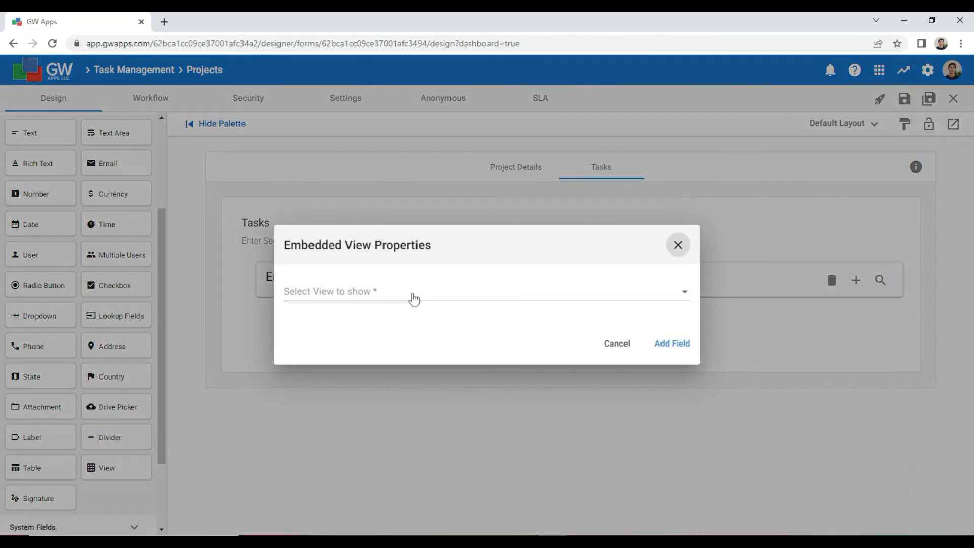
left_click(413, 299)
scroll(412, 319, "down", 5)
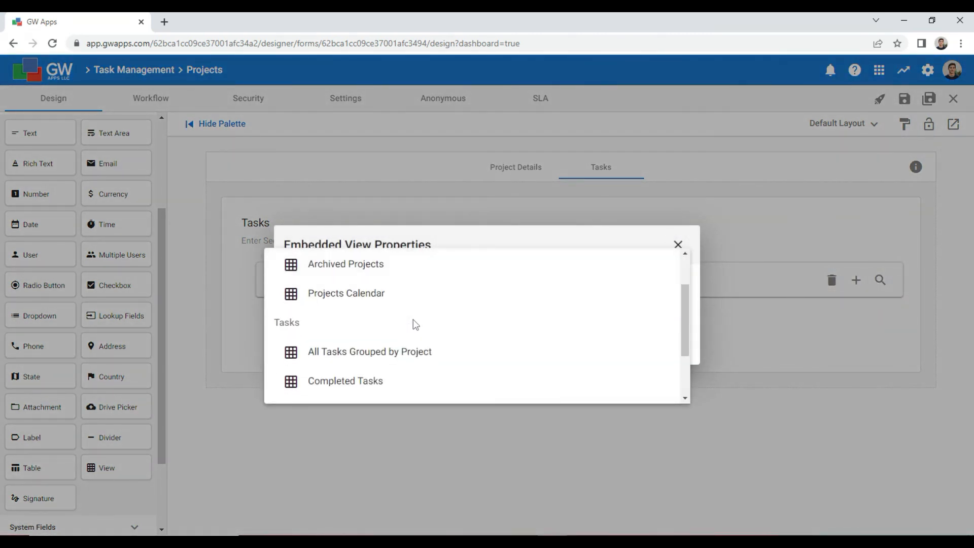
left_click(387, 342)
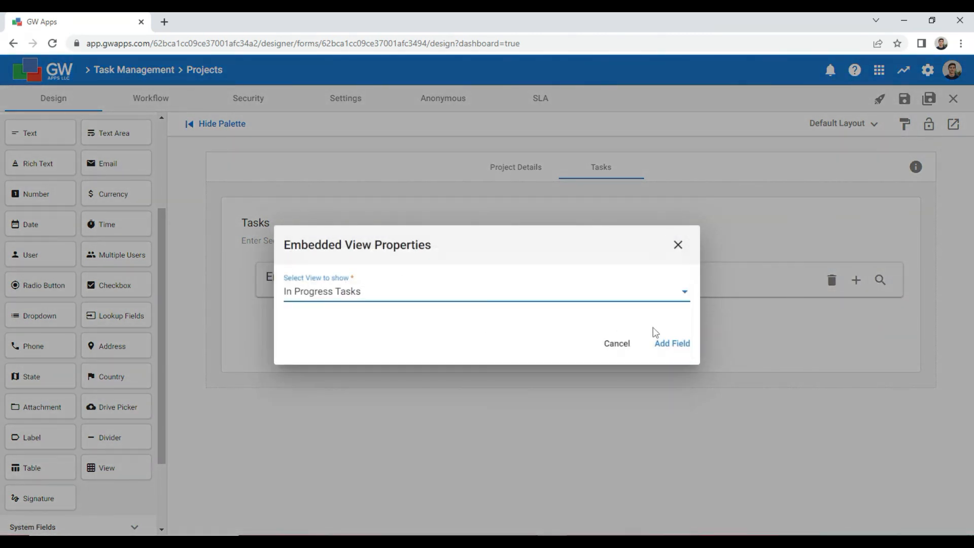
left_click(674, 340)
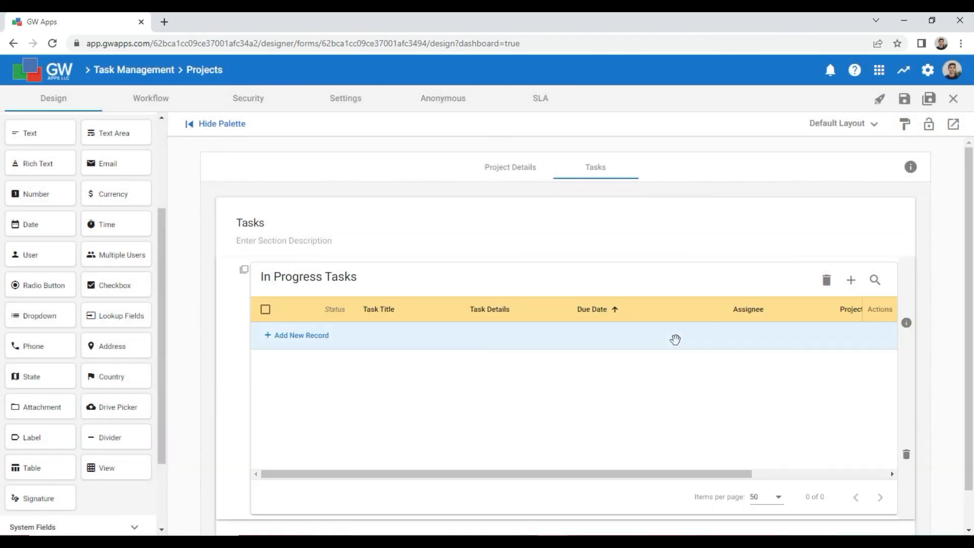
Step: Examine the embedded In Progress Tasks view's general, filter and table properties, including the current-record filter and prefill mapping
left_click(906, 324)
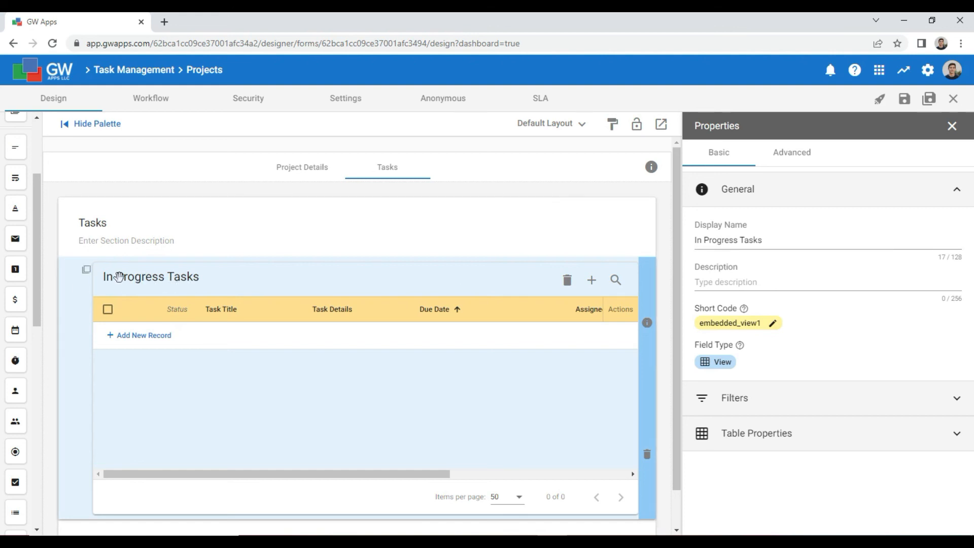
left_click(893, 396)
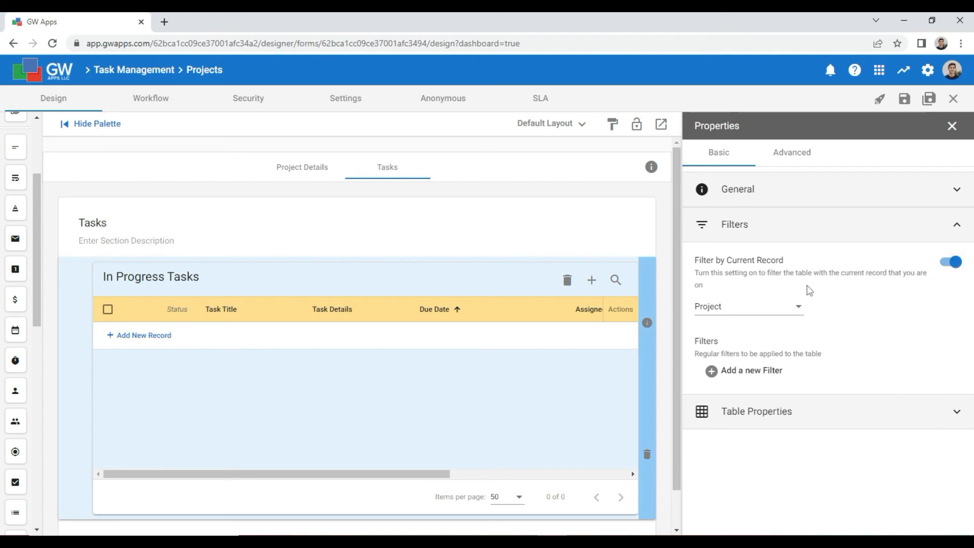
left_click(784, 304)
left_click(784, 304)
left_click(867, 421)
scroll(874, 359, "down", 2)
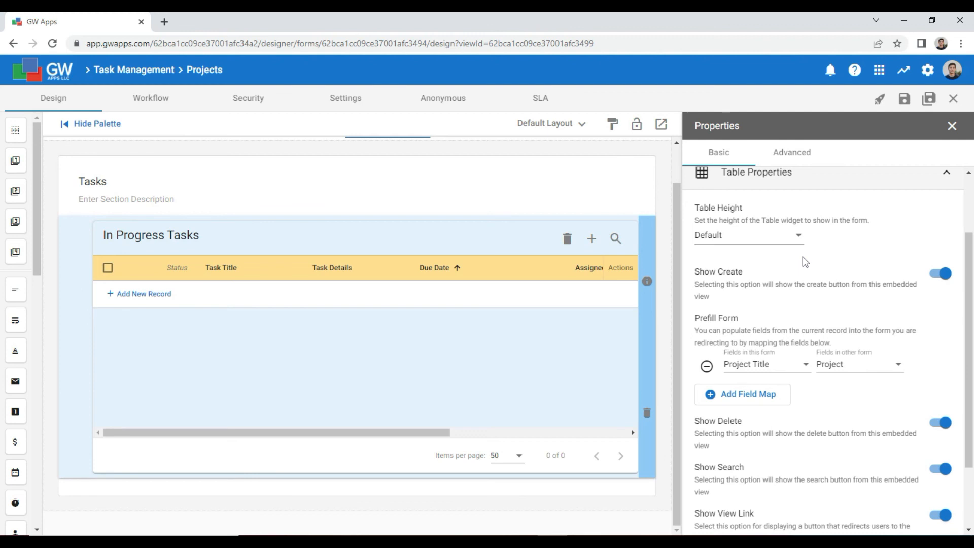
left_click(951, 126)
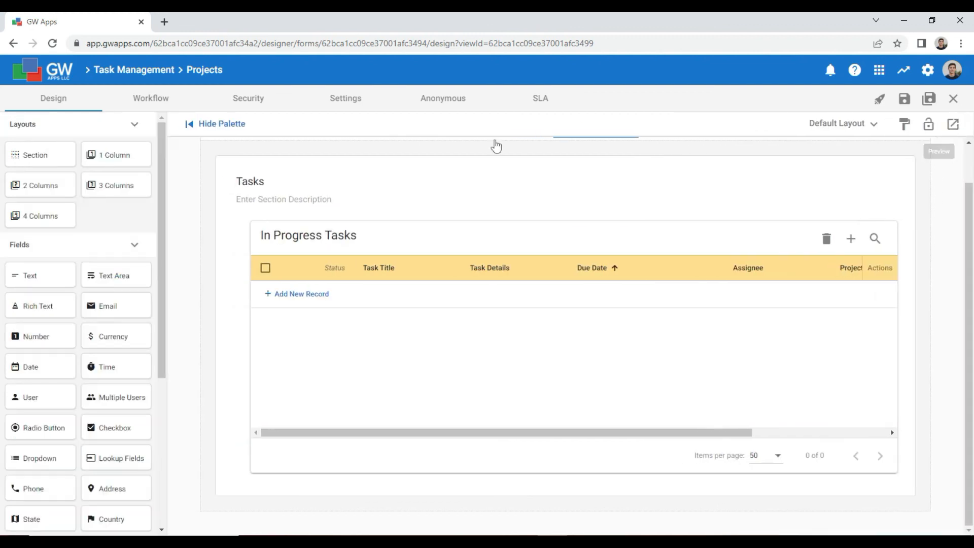
Step: Embed the Overdue Tasks view below the In Progress Tasks view
scroll(112, 325, "down", 4)
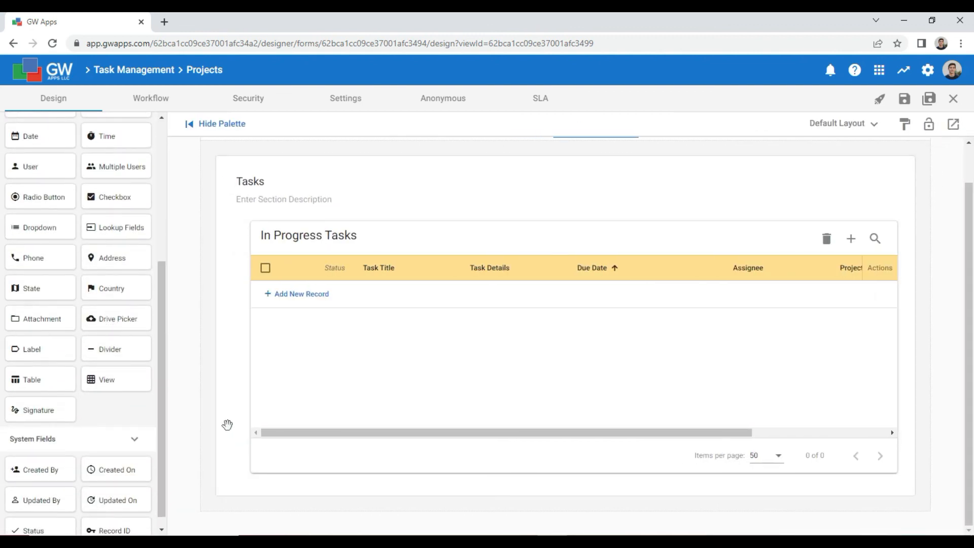
left_click_drag(227, 425, 288, 492)
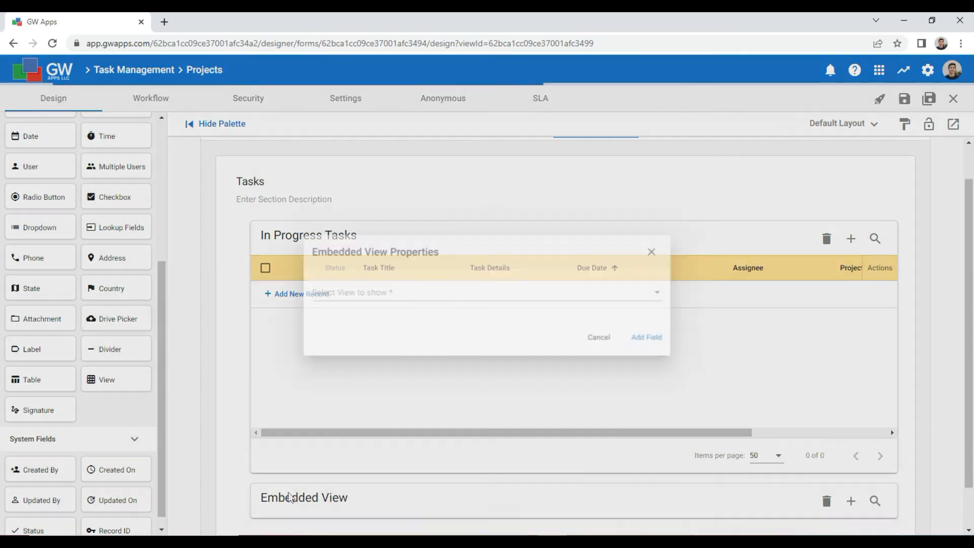
left_click(459, 296)
scroll(430, 358, "down", 3)
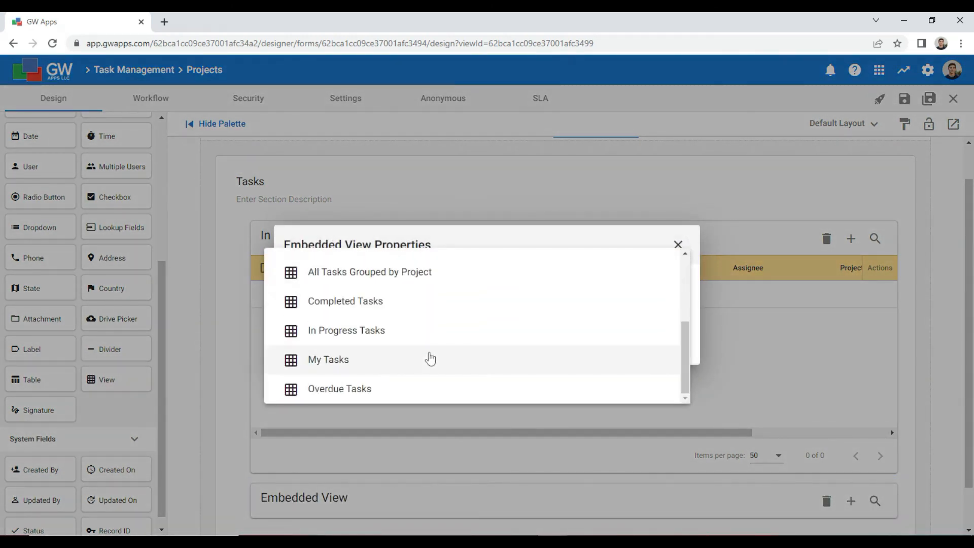
left_click(385, 391)
left_click(674, 343)
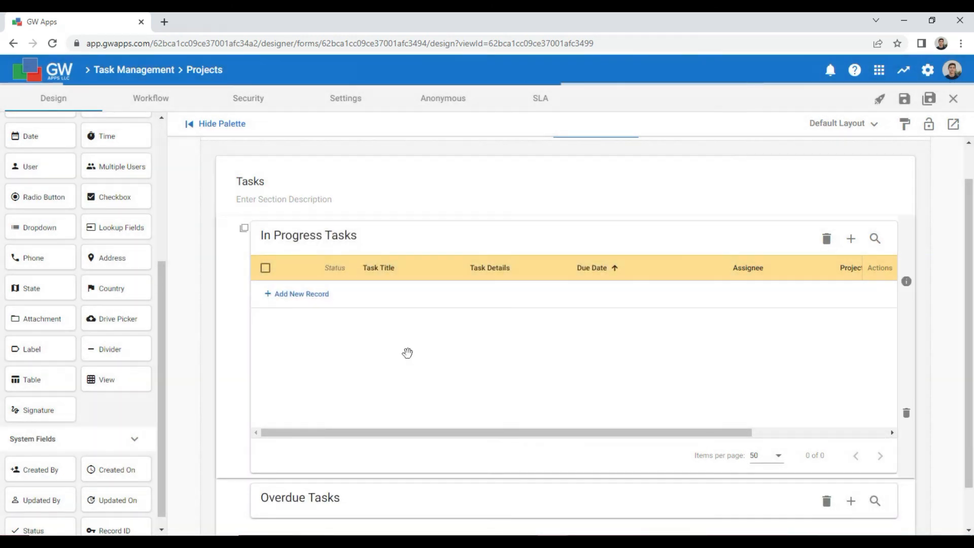
Step: Embed the Completed Tasks view below the Overdue Tasks view
scroll(346, 434, "down", 5)
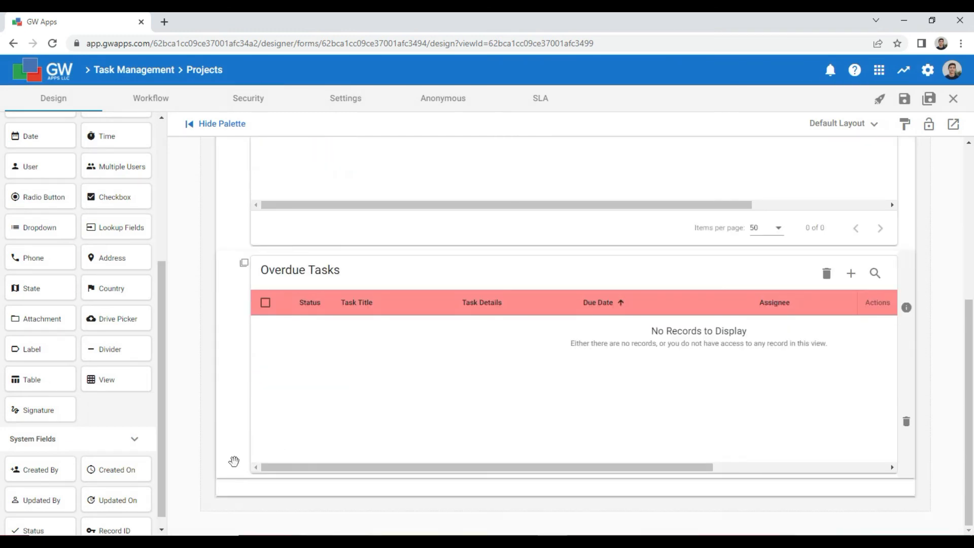
left_click_drag(110, 379, 268, 478)
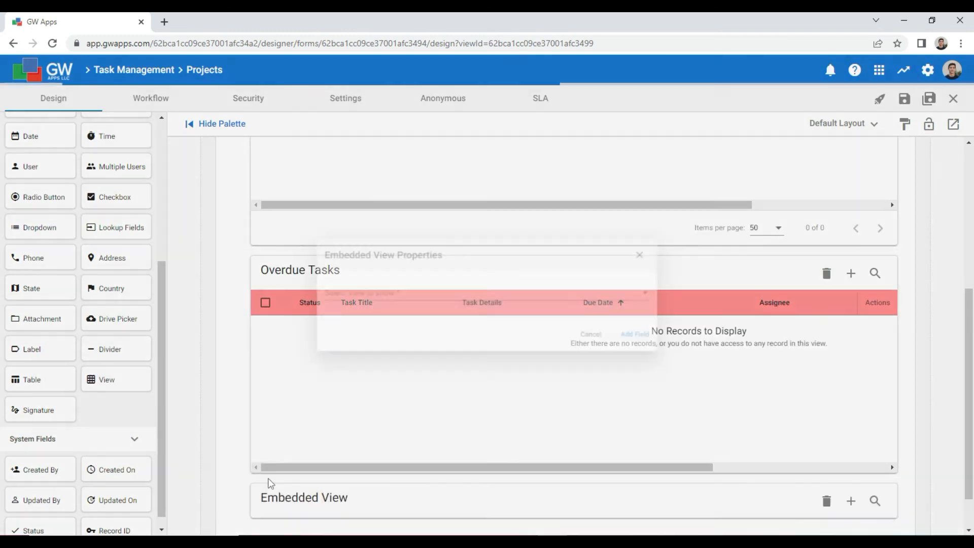
left_click(393, 304)
scroll(389, 381, "down", 3)
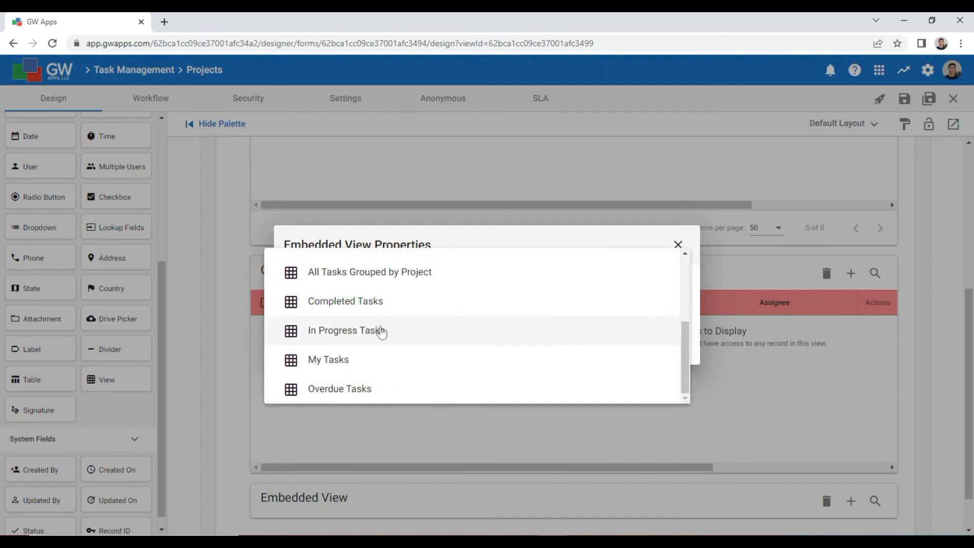
left_click(387, 304)
left_click(669, 345)
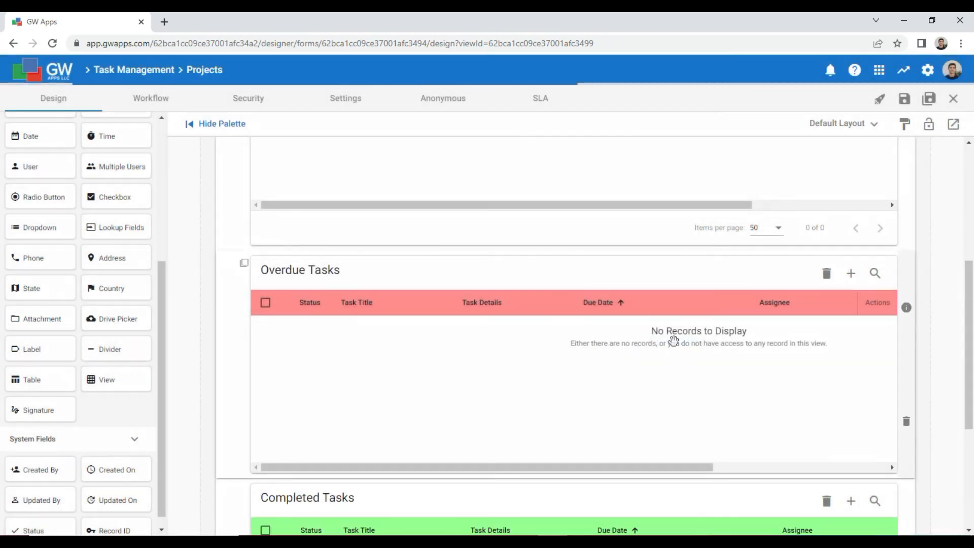
Step: Save the Projects form and launch the app from the designer
left_click(905, 102)
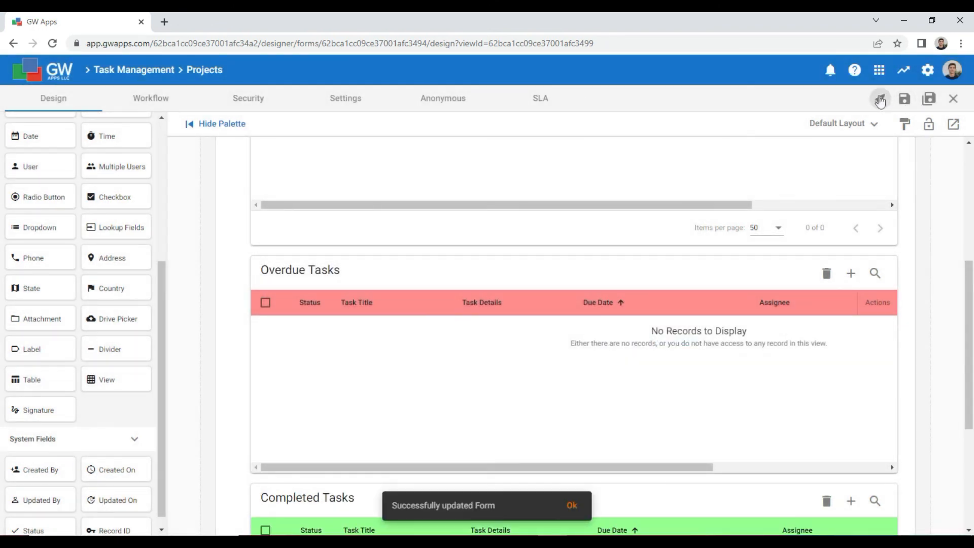
left_click(879, 99)
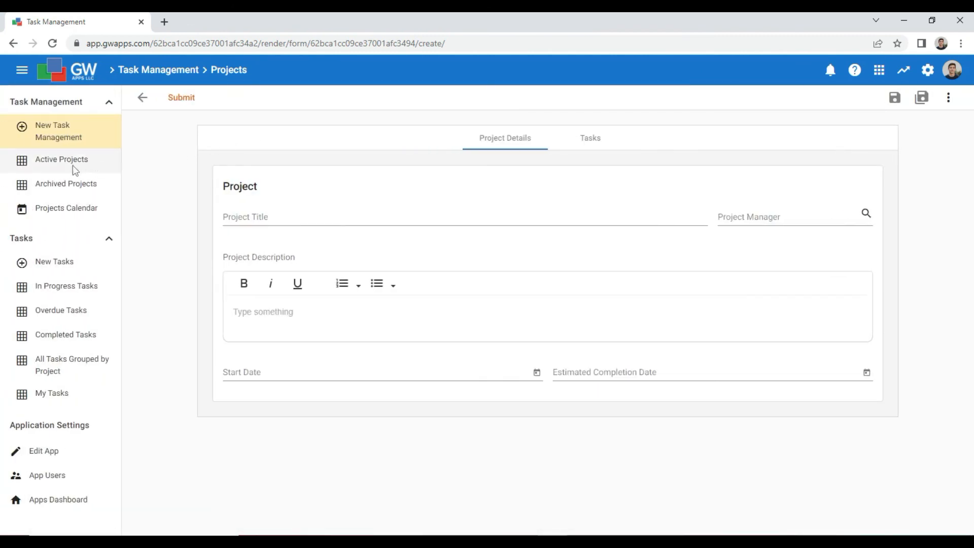
Step: Open Test Project from the Active Projects view and review the three embedded task views on its Tasks tab
left_click(54, 162)
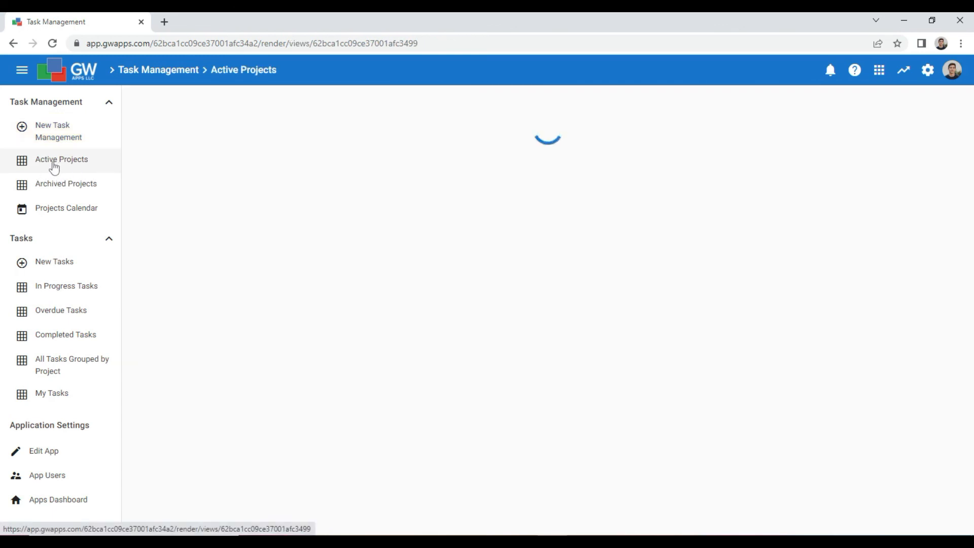
left_click(306, 151)
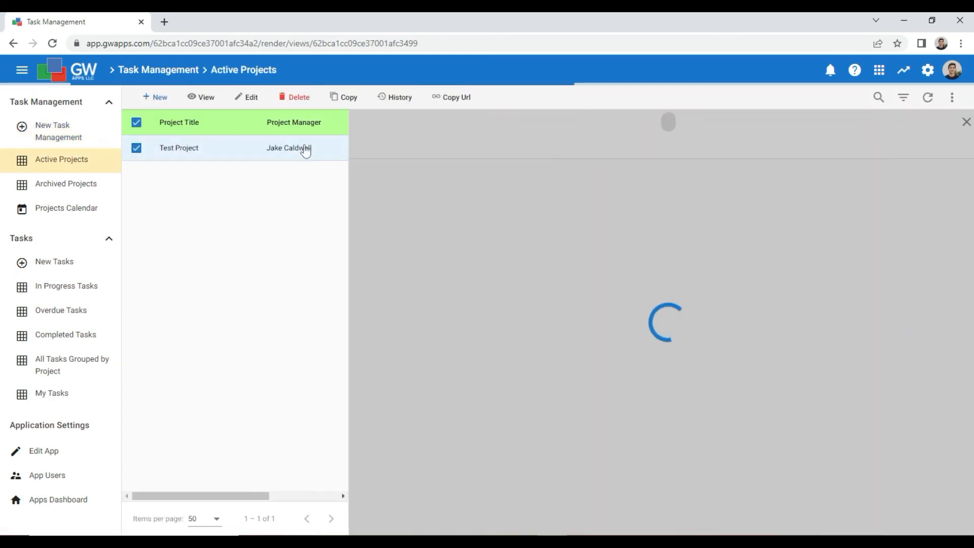
left_click(676, 173)
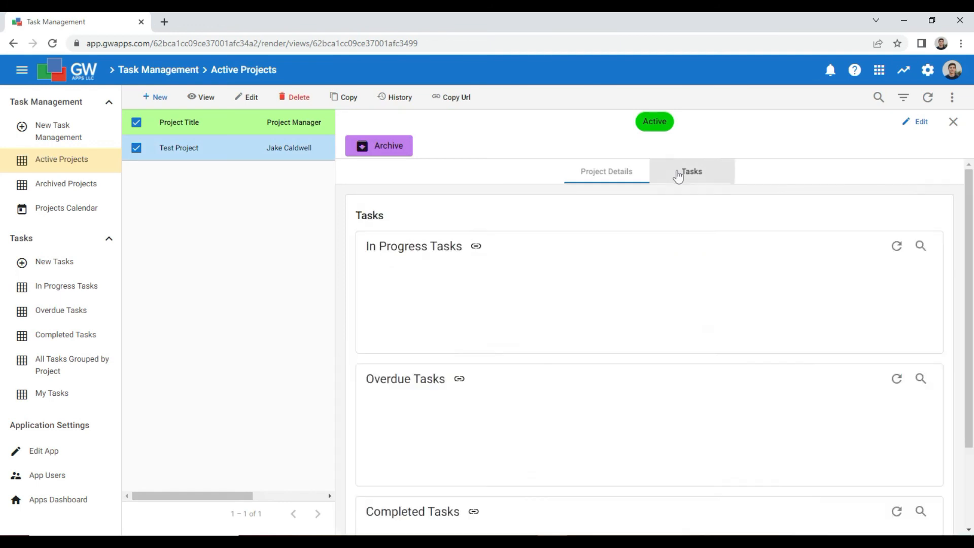
scroll(660, 365, "down", 5)
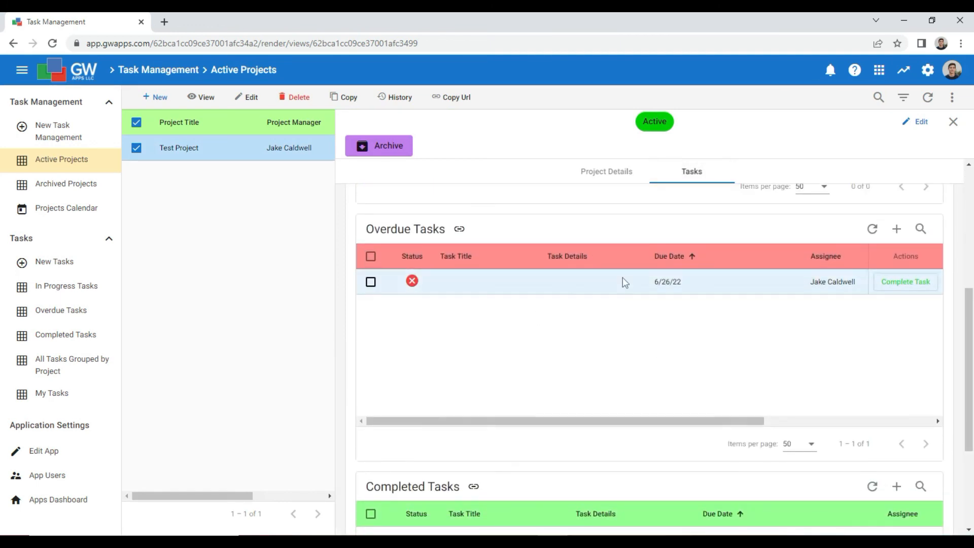
scroll(655, 355, "down", 2)
scroll(654, 354, "down", 2)
scroll(655, 353, "up", 3)
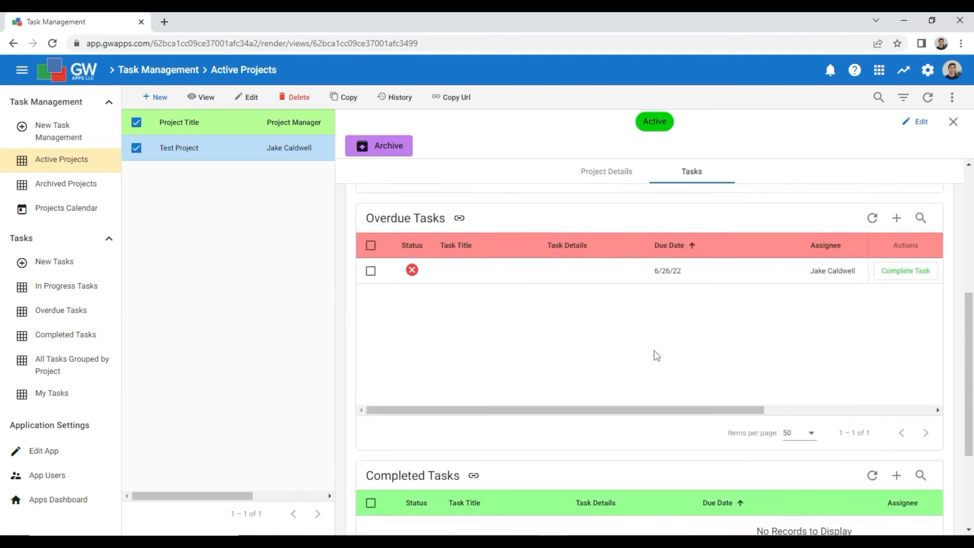
scroll(657, 355, "up", 3)
scroll(656, 355, "up", 3)
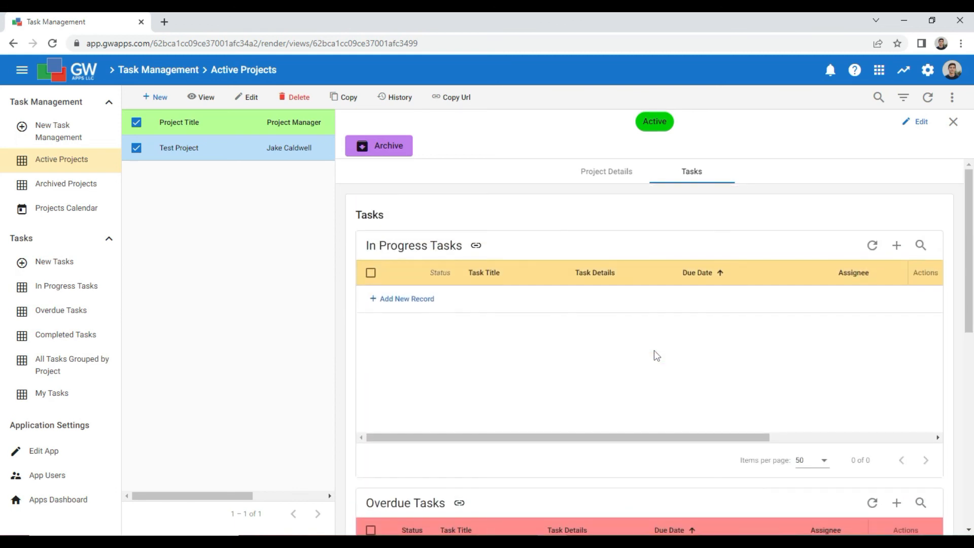
Step: Add a record to In Progress Tasks with title Test Task, details Test and due date 6/30/22
left_click(412, 304)
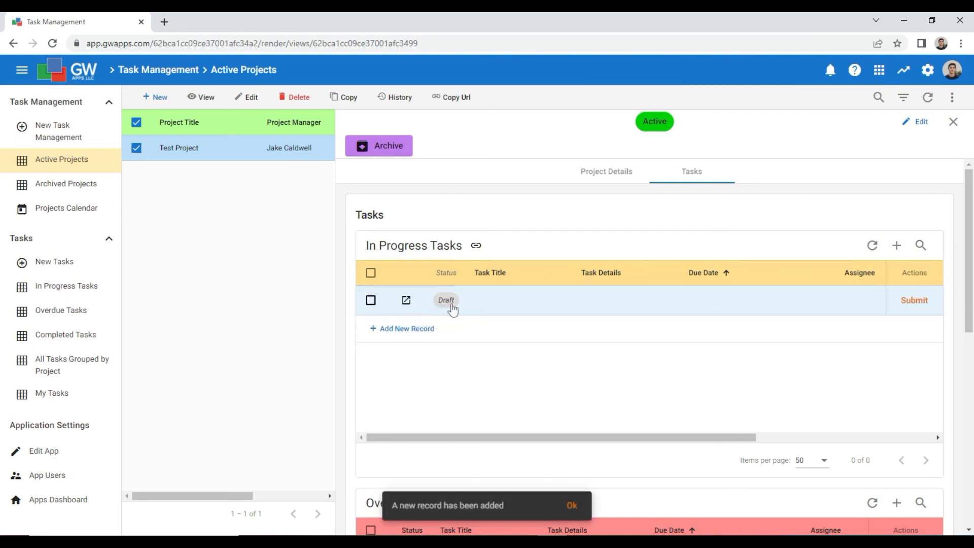
left_click(528, 310)
type("Test Task")
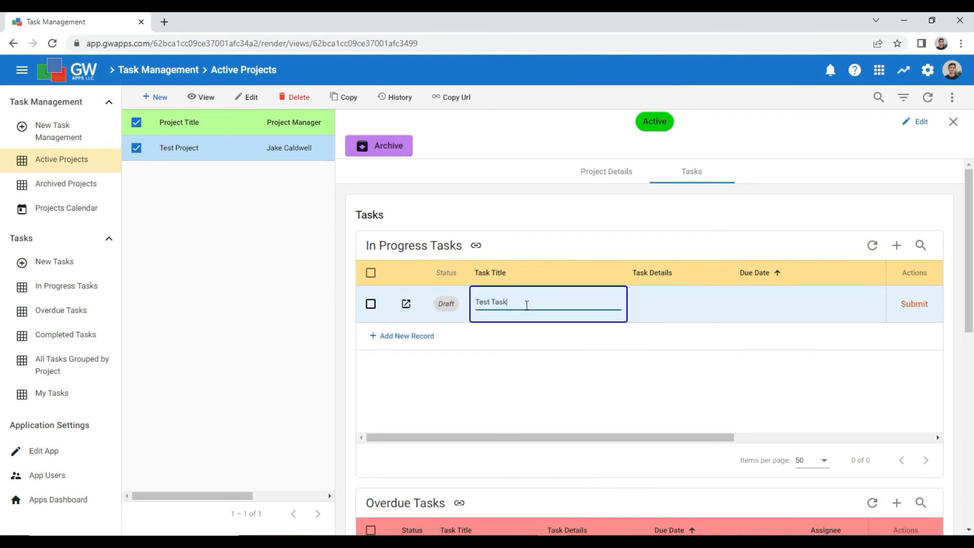
key("Return")
left_click(607, 300)
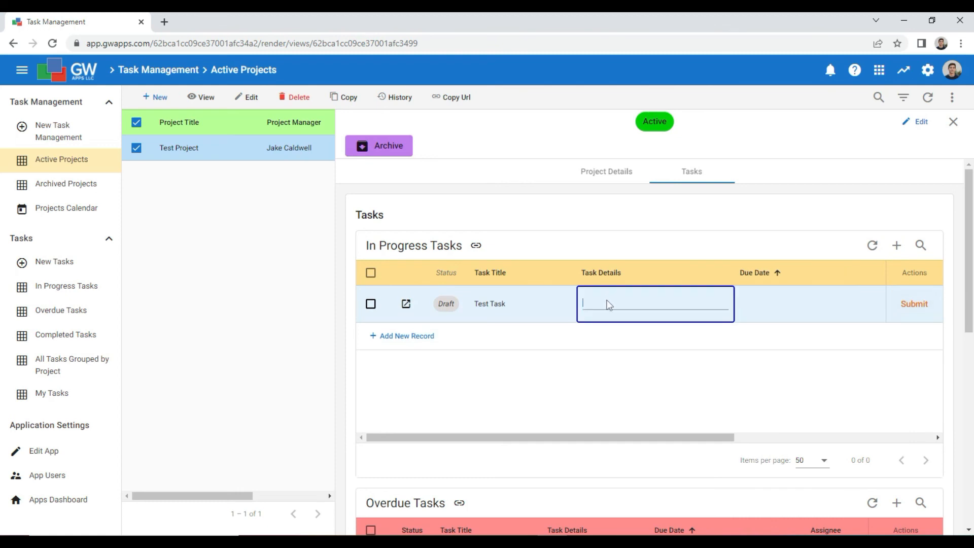
type("Test")
left_click(774, 304)
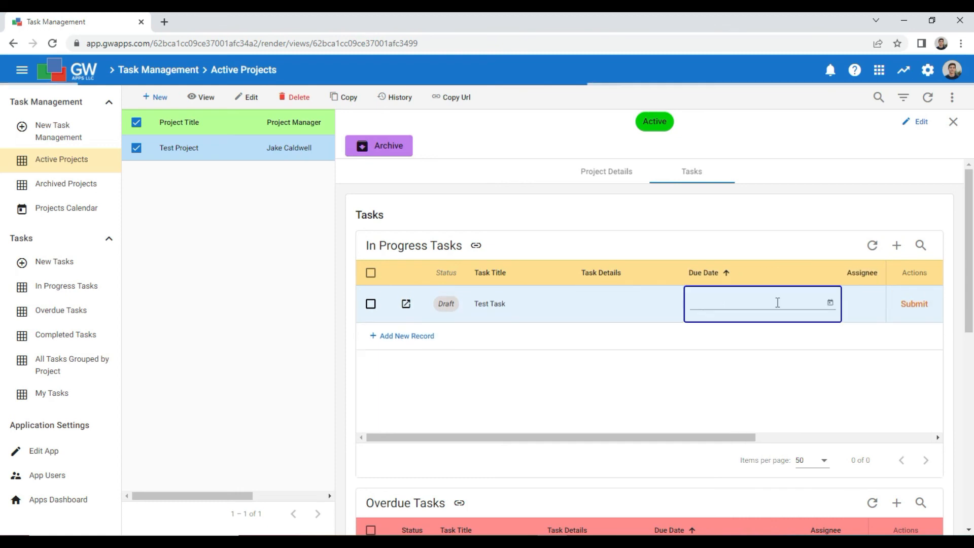
left_click(776, 303)
left_click(804, 249)
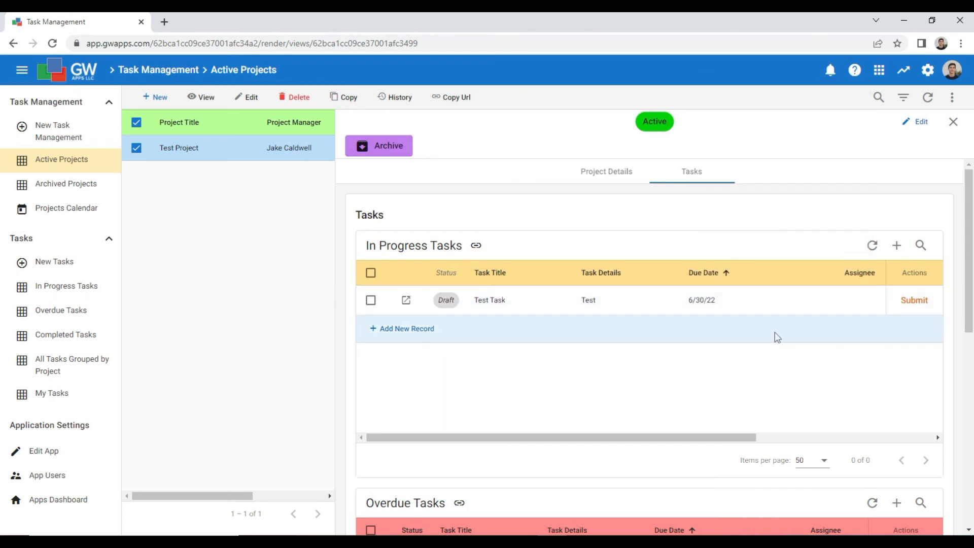
Step: Set the project manager as the Test Task's assignee and submit the task
scroll(764, 342, "right", 5)
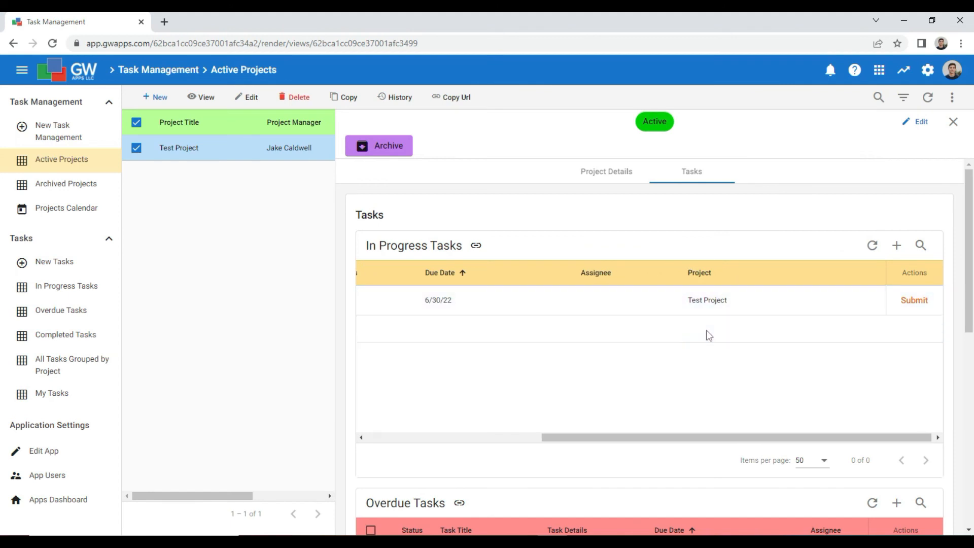
left_click(579, 312)
type("ja")
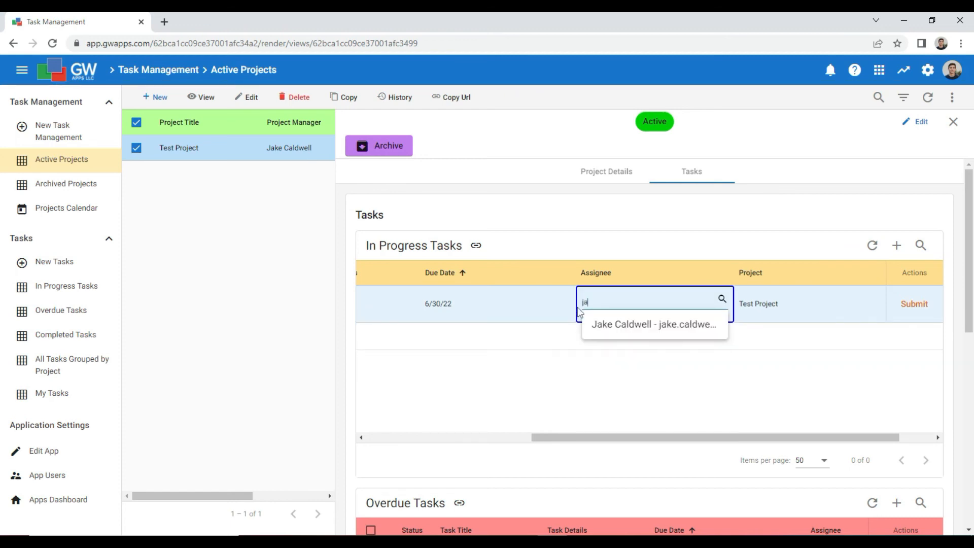
left_click(598, 323)
left_click(916, 300)
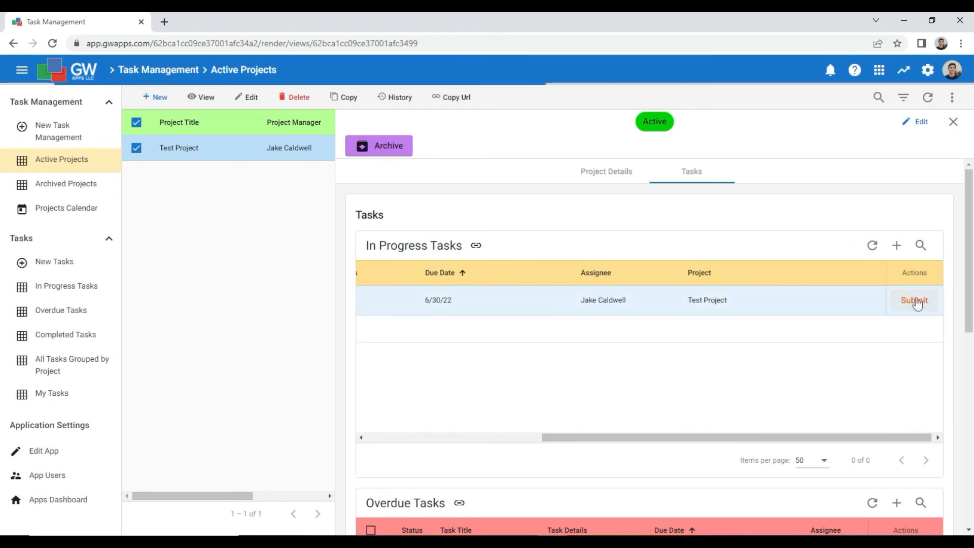
left_click_drag(826, 437, 557, 450)
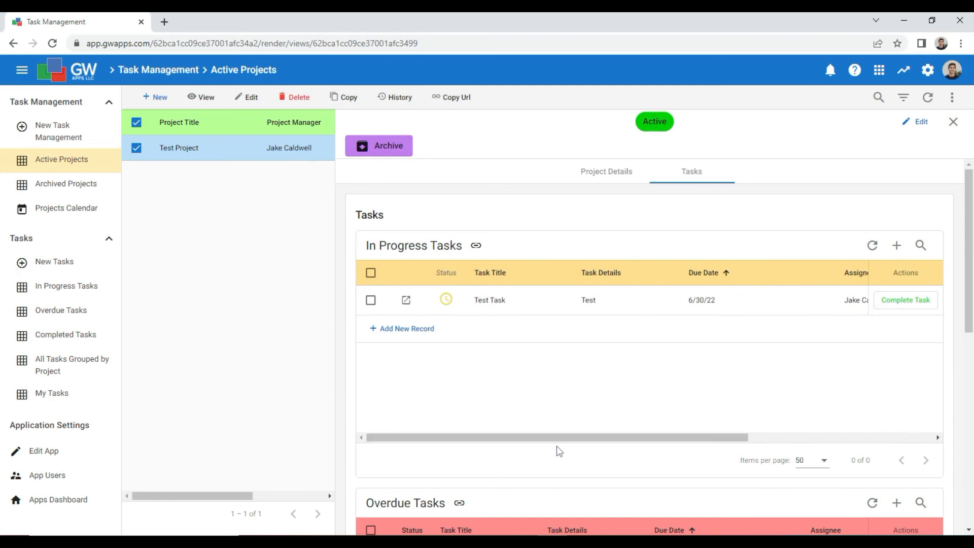